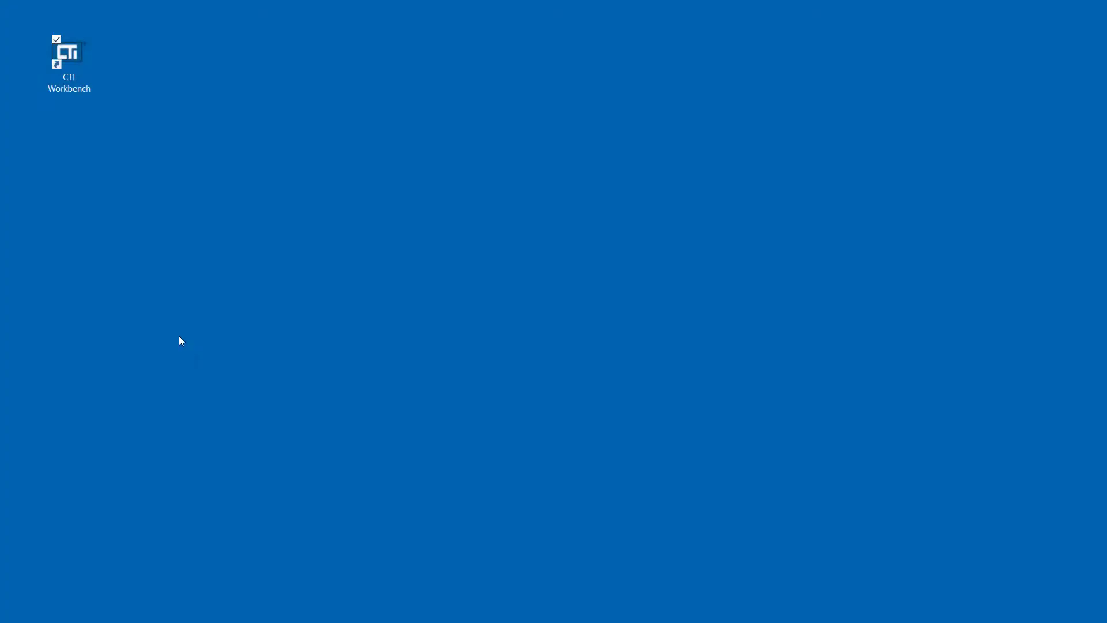
Launch CTI Workbench and create an empty project list named Workbench_Training_Course_1 in the training video folder
{"action": "double_click", "coordinate": [70, 53]}
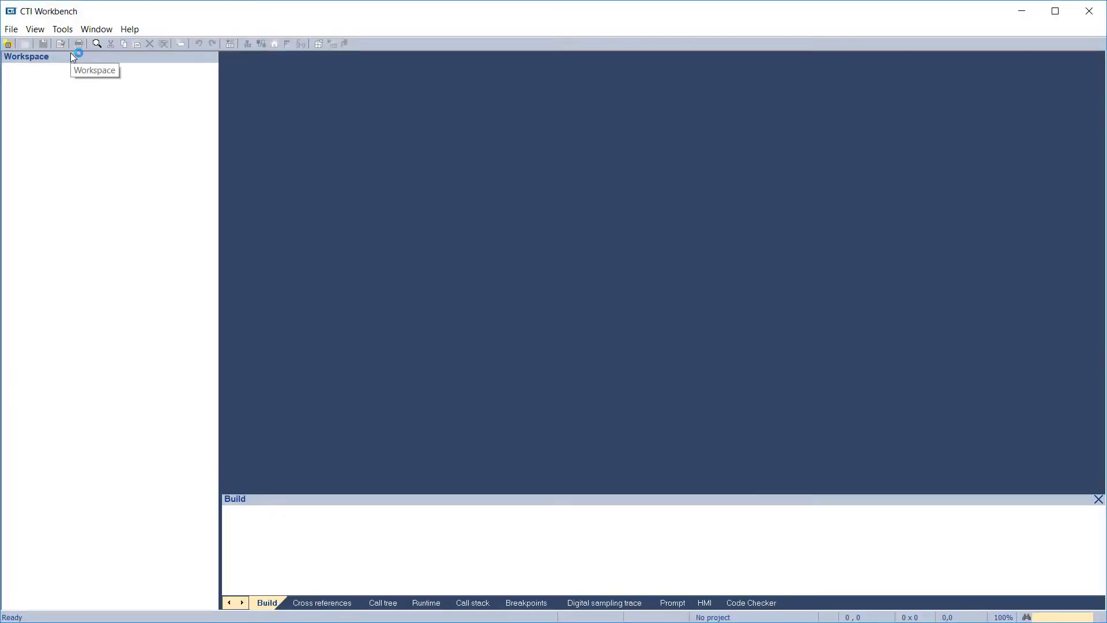
{"action": "left_click", "coordinate": [19, 31]}
{"action": "left_click", "coordinate": [31, 47]}
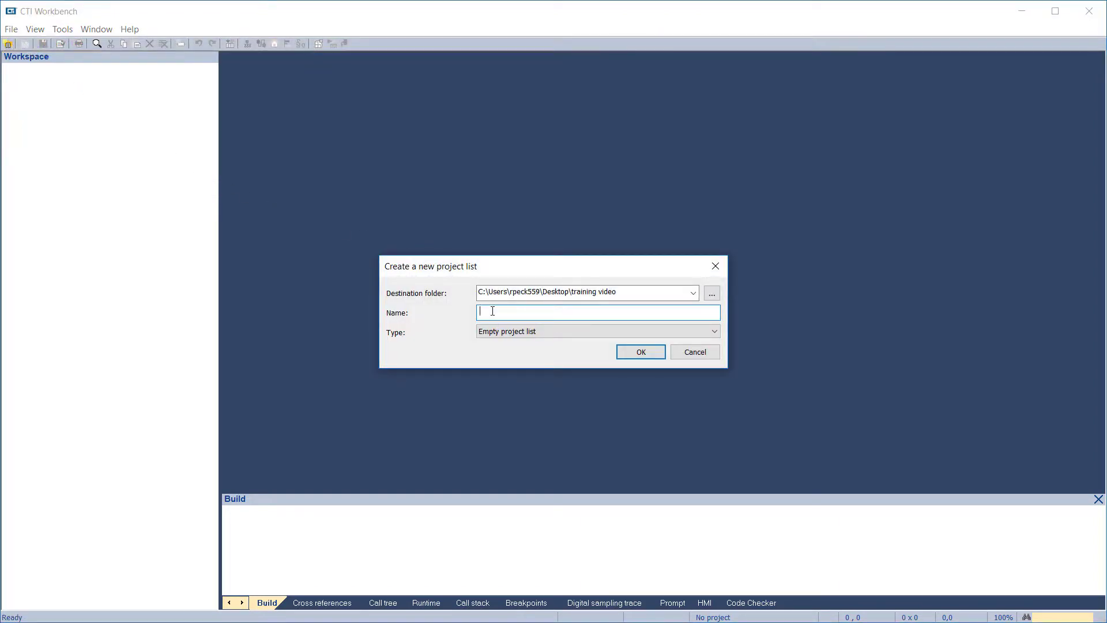
{"action": "type", "text": "Workbench_Training_Course_1"}
{"action": "left_click", "coordinate": [639, 353]}
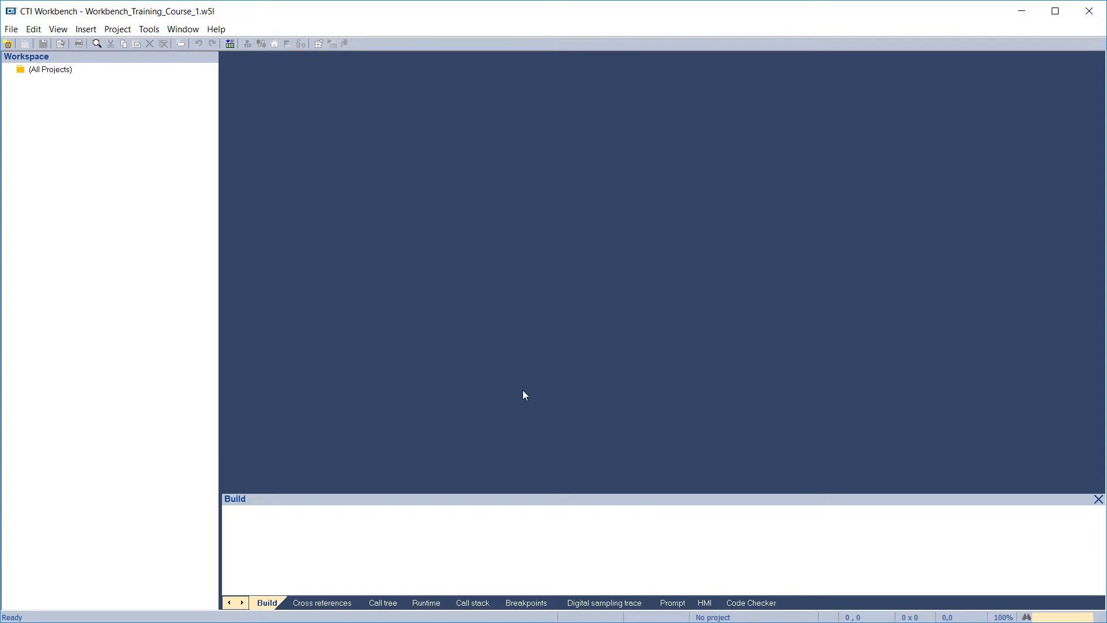
Add a new project named Project1 with the comment "This is the first project for Workbench training course 1"
{"action": "left_click", "coordinate": [12, 29]}
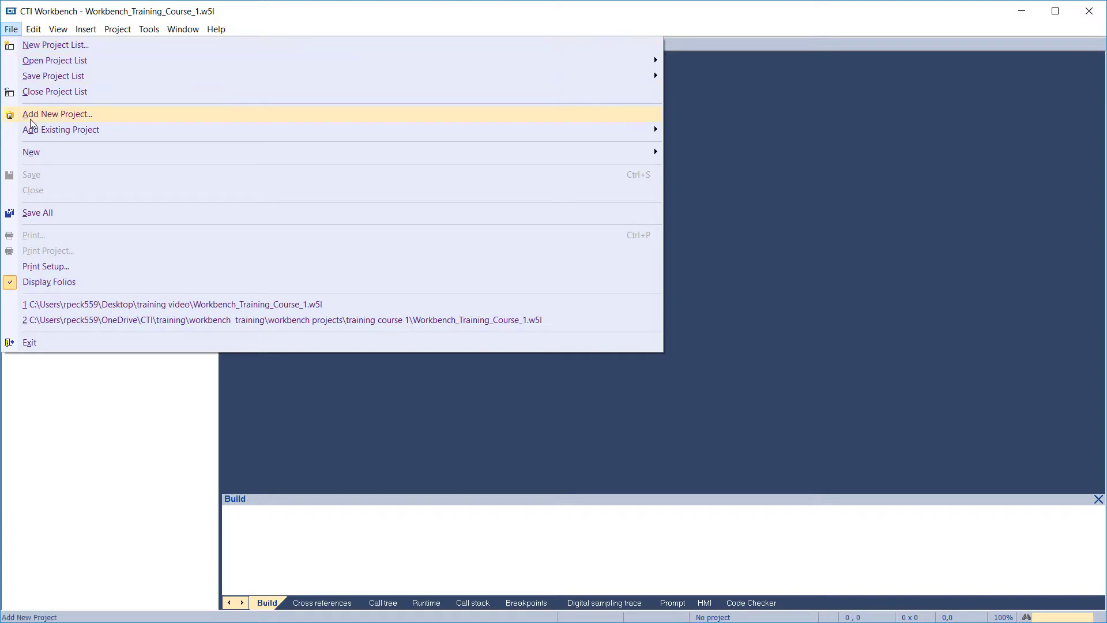
{"action": "left_click", "coordinate": [32, 117]}
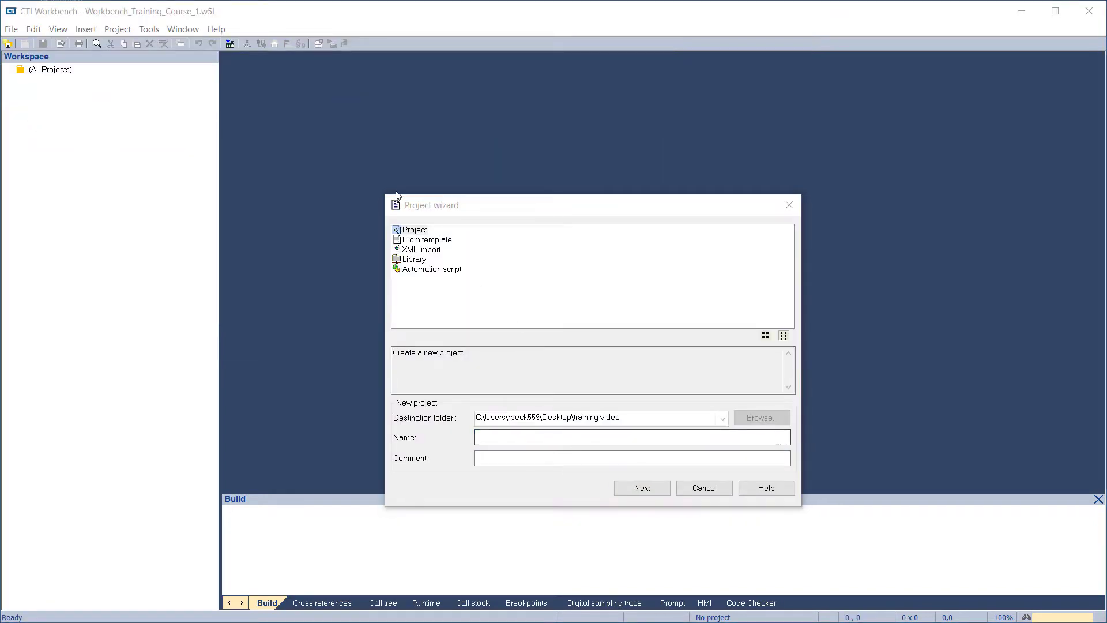
{"action": "left_click", "coordinate": [416, 232]}
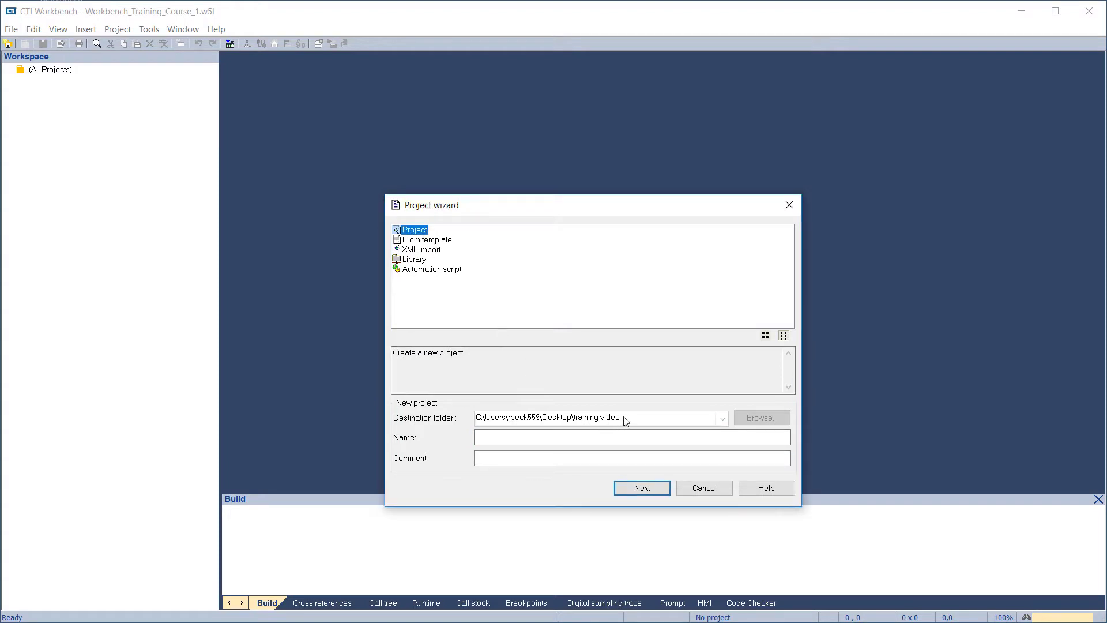
{"action": "left_click", "coordinate": [536, 437]}
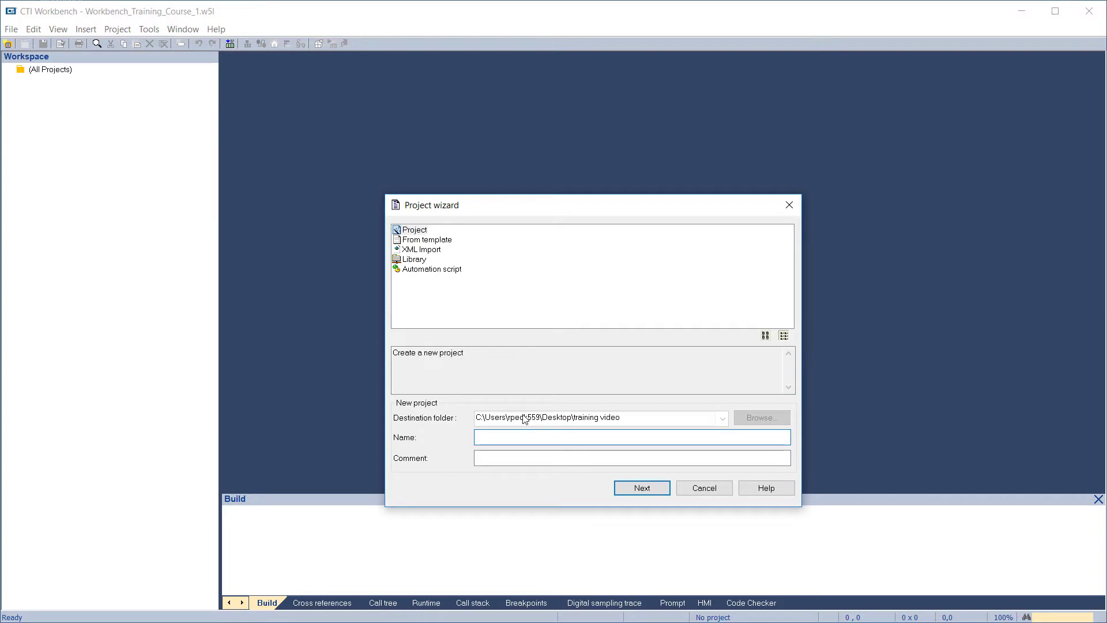
{"action": "type", "text": "Project1"}
{"action": "left_click", "coordinate": [506, 461]}
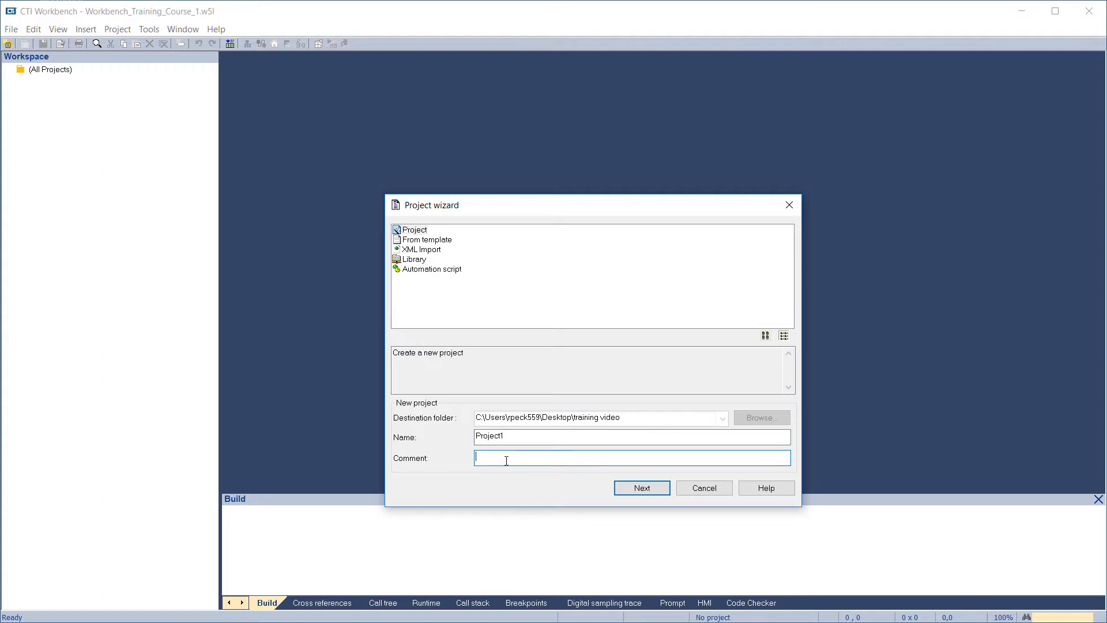
{"action": "type", "text": "This is the first project for Workbench training course 1"}
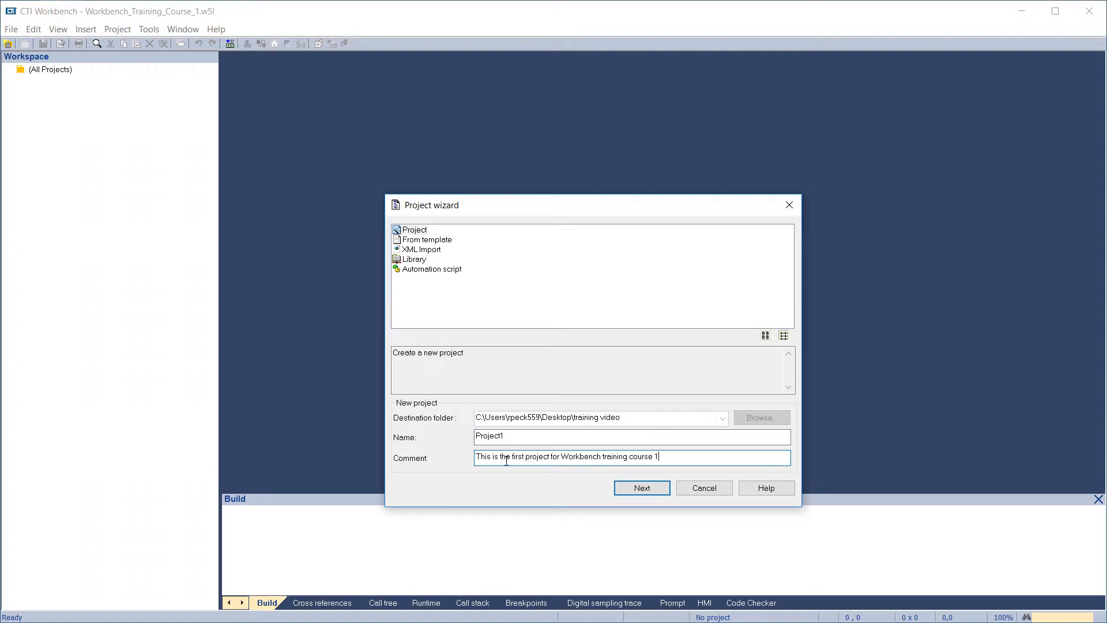
{"action": "left_click", "coordinate": [628, 490]}
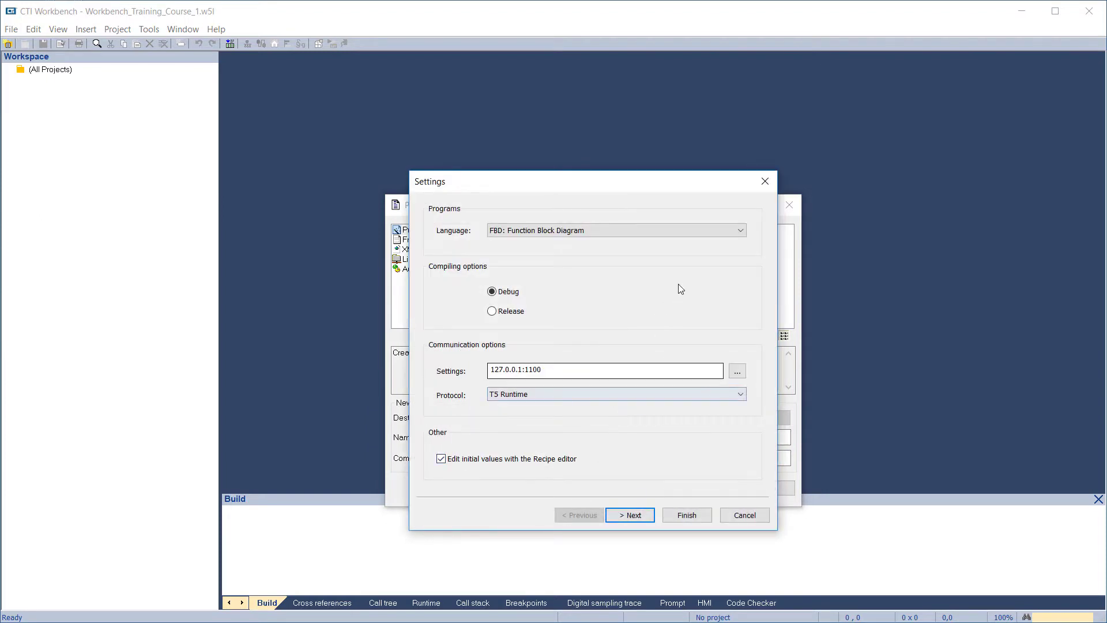
Set the project's language to LD: Ladder Diagram and its communication address to 172.18.9.153:1100, then proceed to I/Os and networking
{"action": "left_click", "coordinate": [737, 231]}
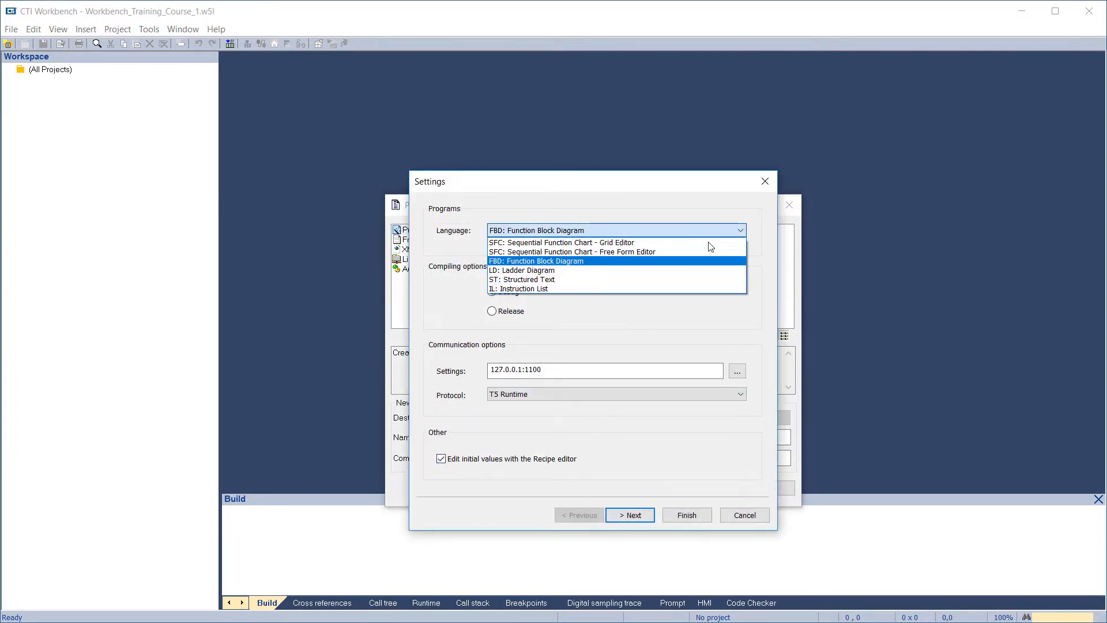
{"action": "left_click", "coordinate": [618, 274]}
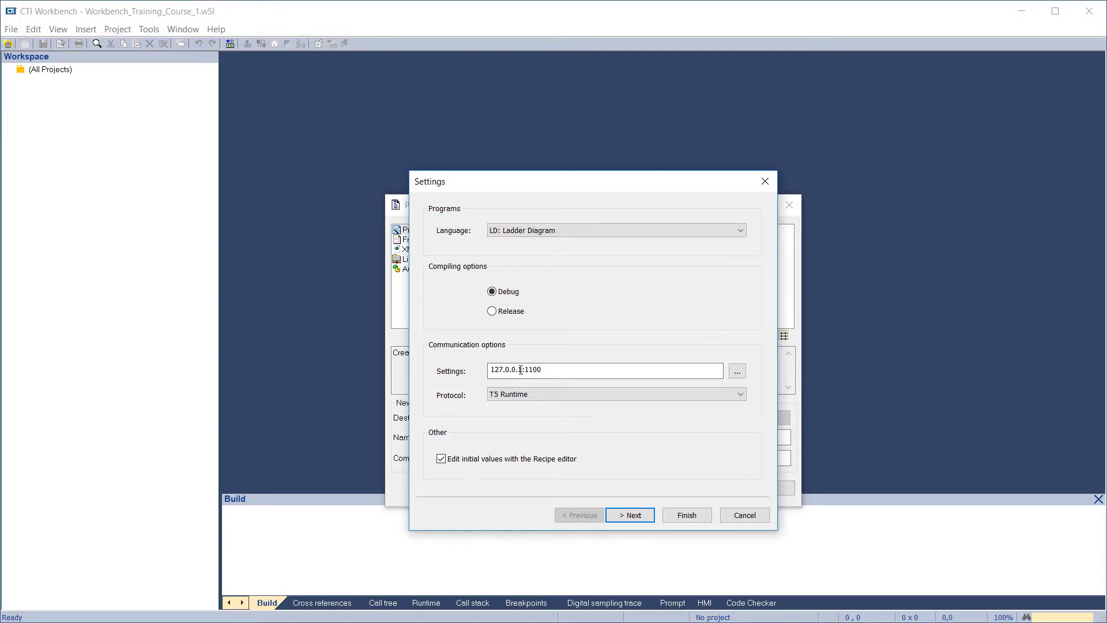
{"action": "left_click_drag", "start_coordinate": [518, 368], "coordinate": [488, 370]}
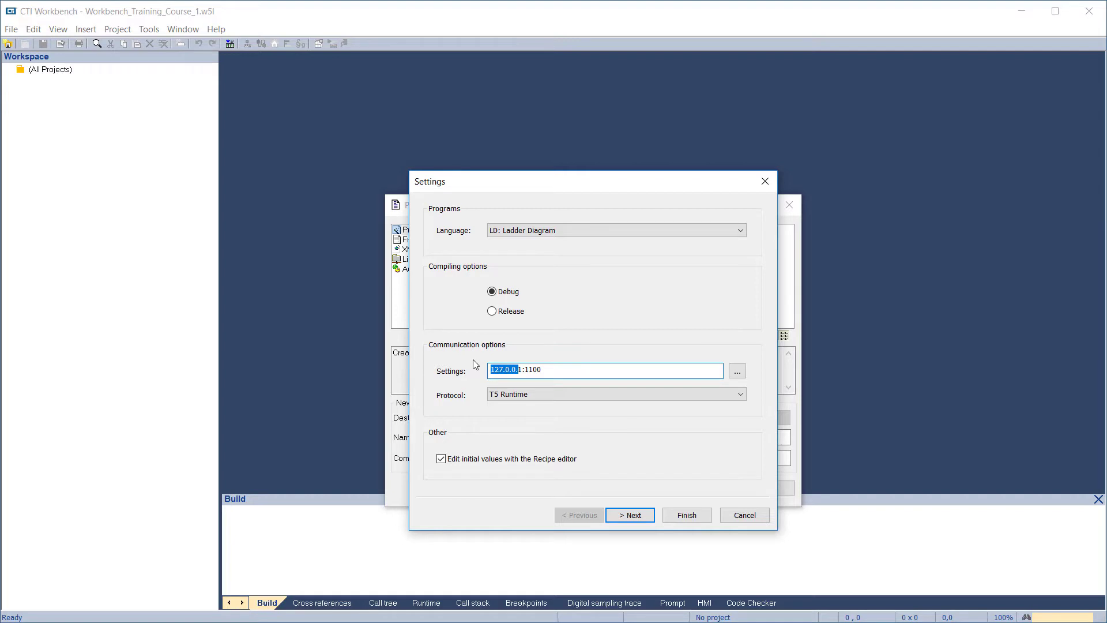
{"action": "type", "text": "172."}
{"action": "type", "text": "18.9.1"}
{"action": "type", "text": "53"}
{"action": "key", "text": "Delete"}
{"action": "left_click", "coordinate": [638, 514]}
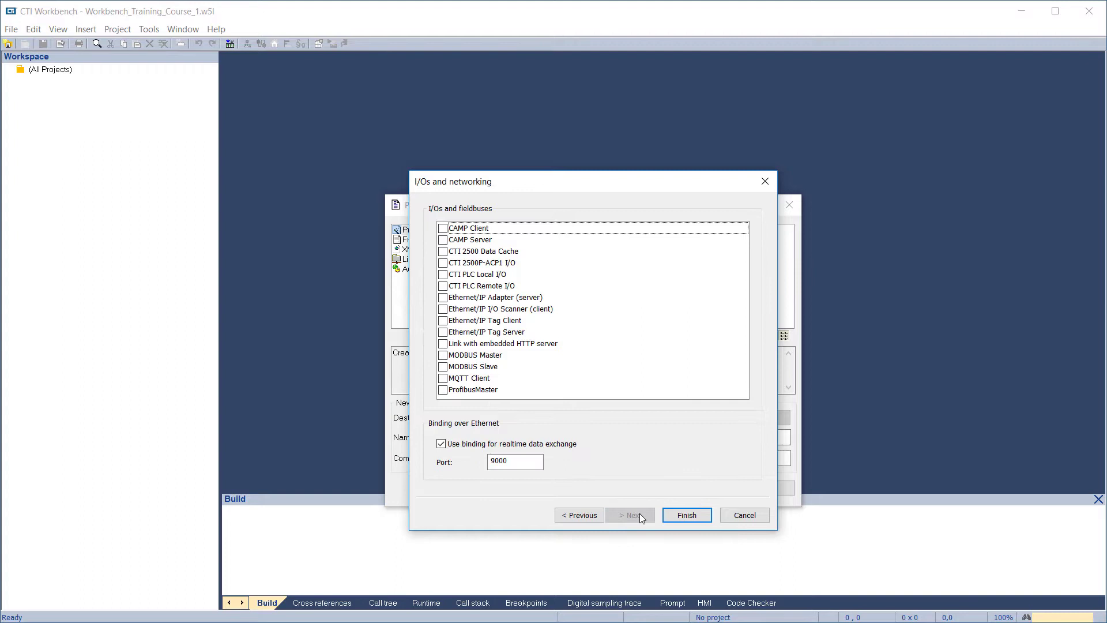
{"action": "left_click", "coordinate": [687, 516]}
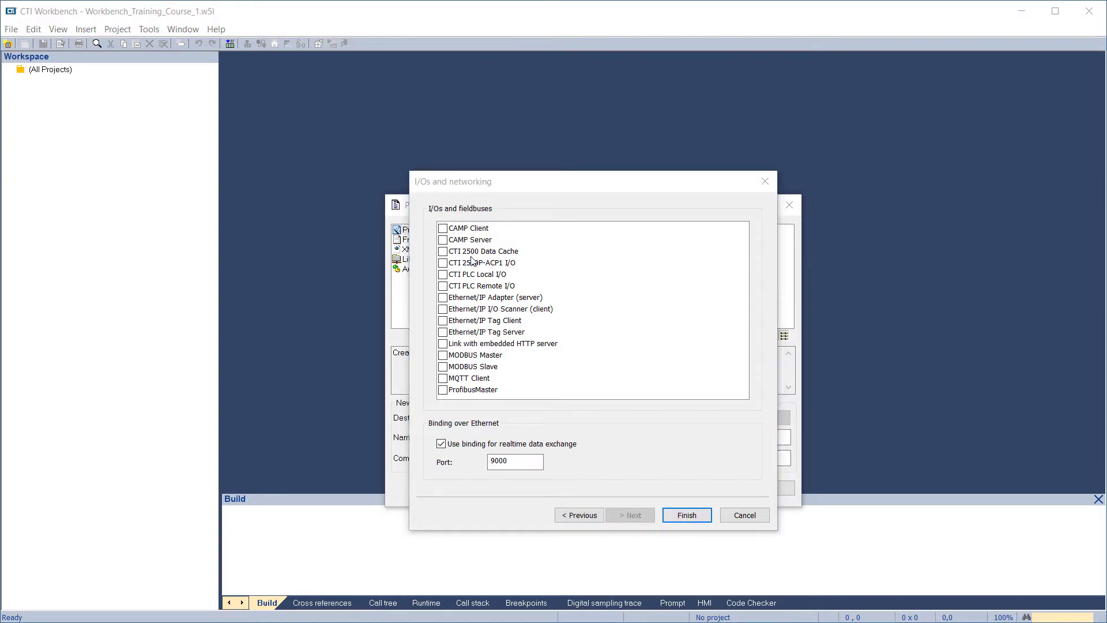
{"action": "left_click", "coordinate": [468, 276]}
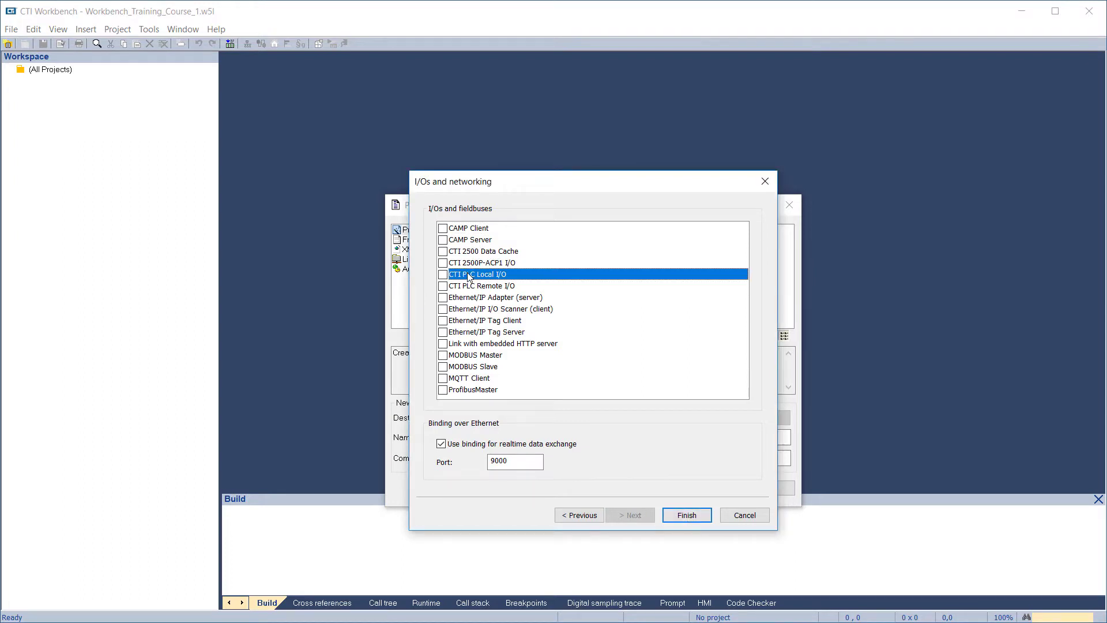
{"action": "left_click", "coordinate": [443, 274]}
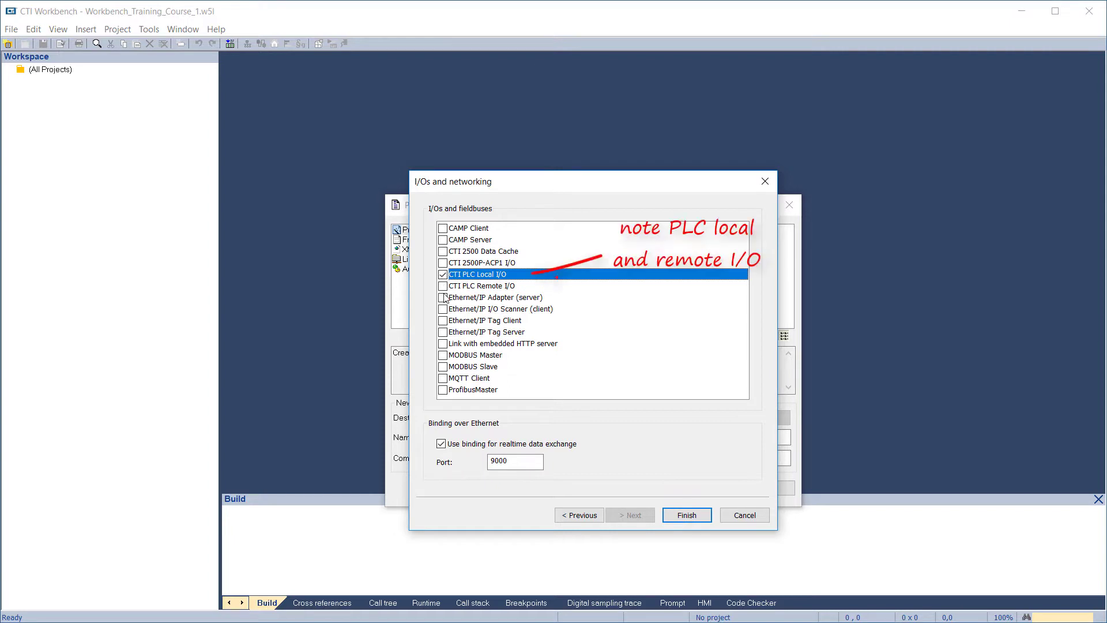
{"action": "left_click", "coordinate": [442, 285]}
{"action": "left_click", "coordinate": [443, 390]}
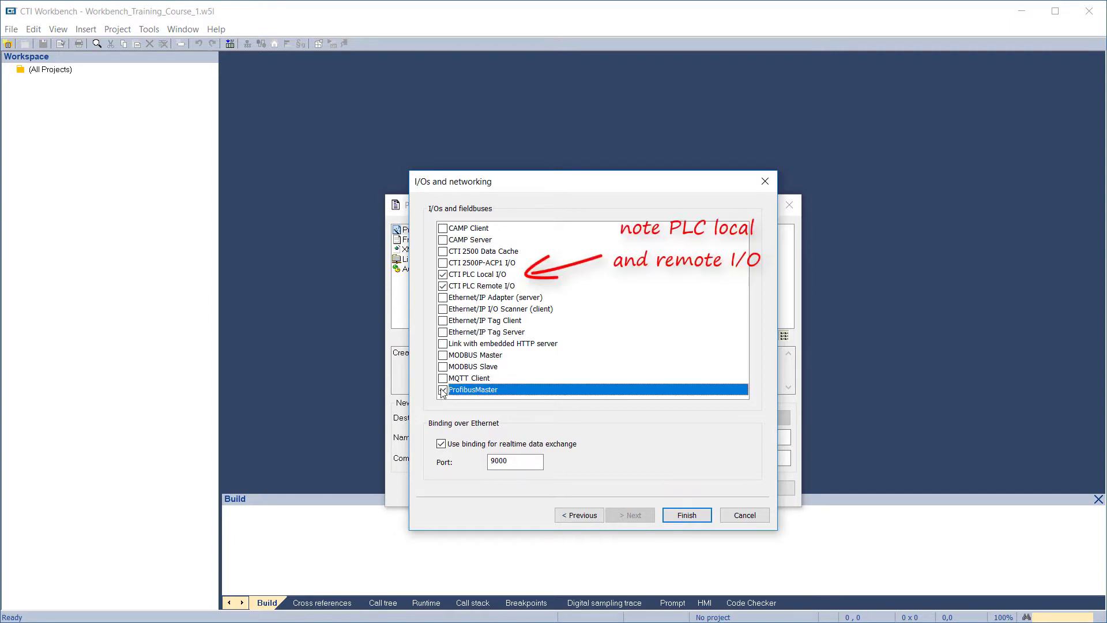
{"action": "left_click", "coordinate": [443, 286]}
{"action": "left_click", "coordinate": [442, 275]}
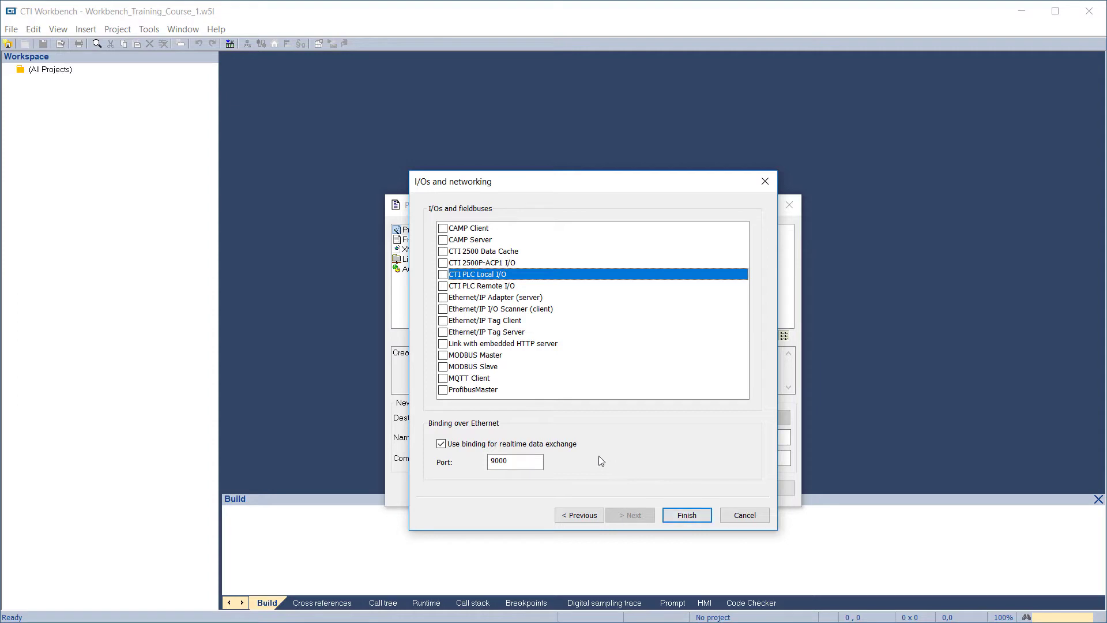
Finish the project settings without any fieldbus, then auto-detect the CTI product type and firmware version and accept them
{"action": "left_click", "coordinate": [678, 521]}
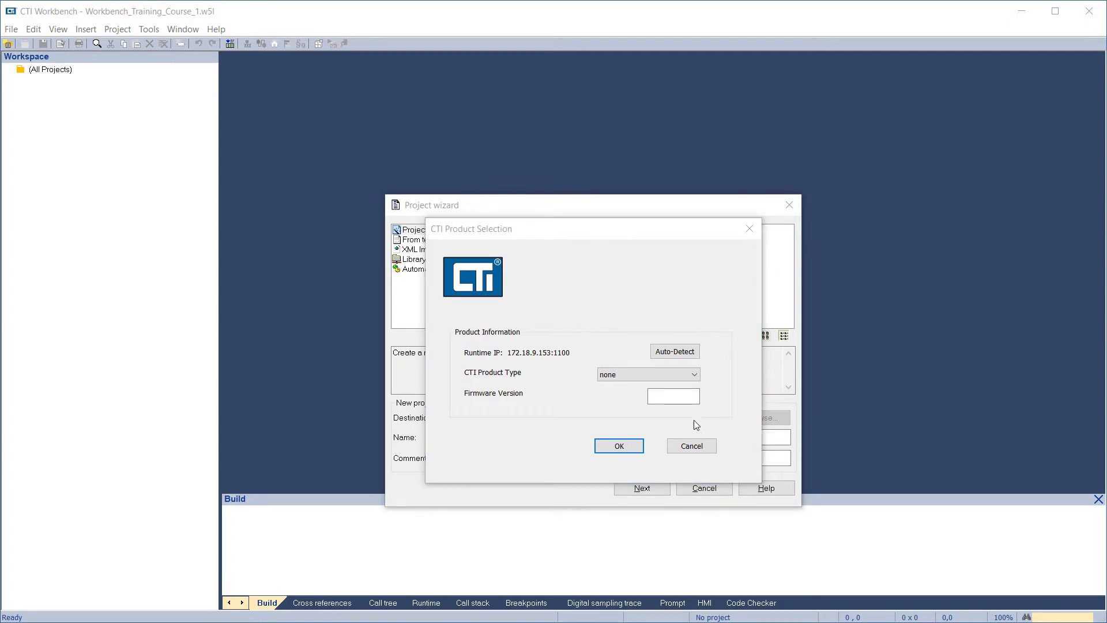
{"action": "left_click", "coordinate": [693, 376]}
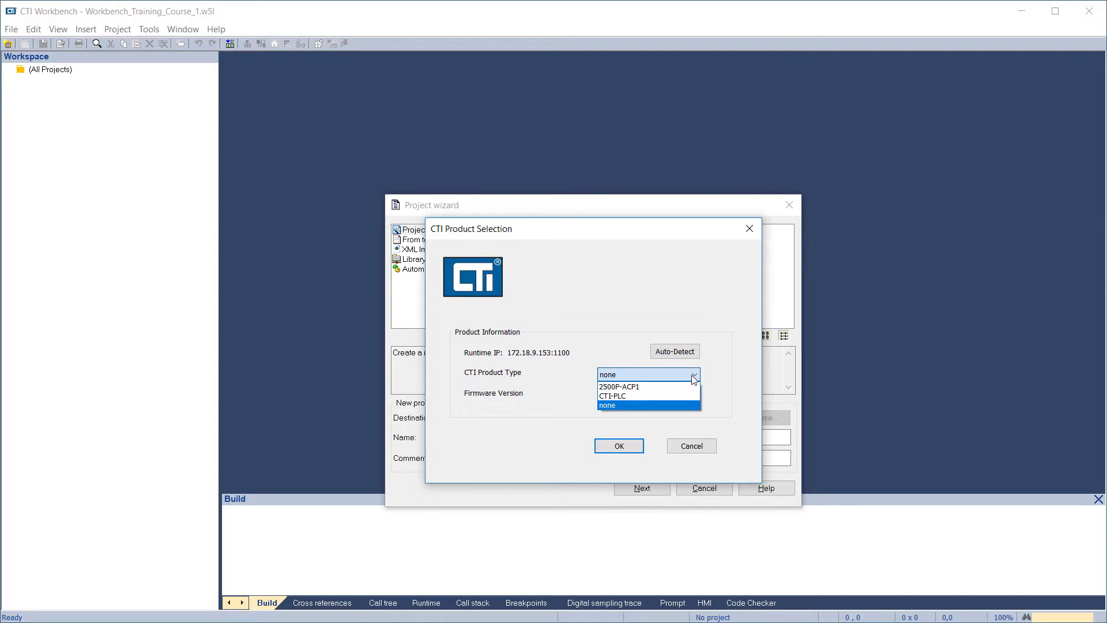
{"action": "left_click", "coordinate": [694, 375]}
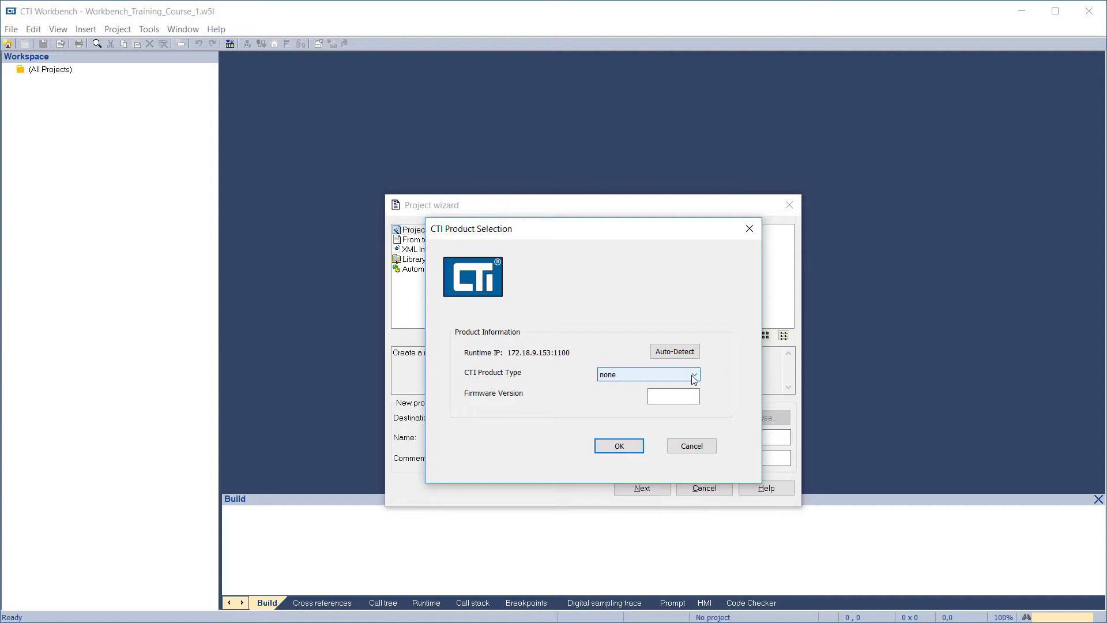
{"action": "left_click", "coordinate": [674, 353]}
{"action": "left_click", "coordinate": [633, 446]}
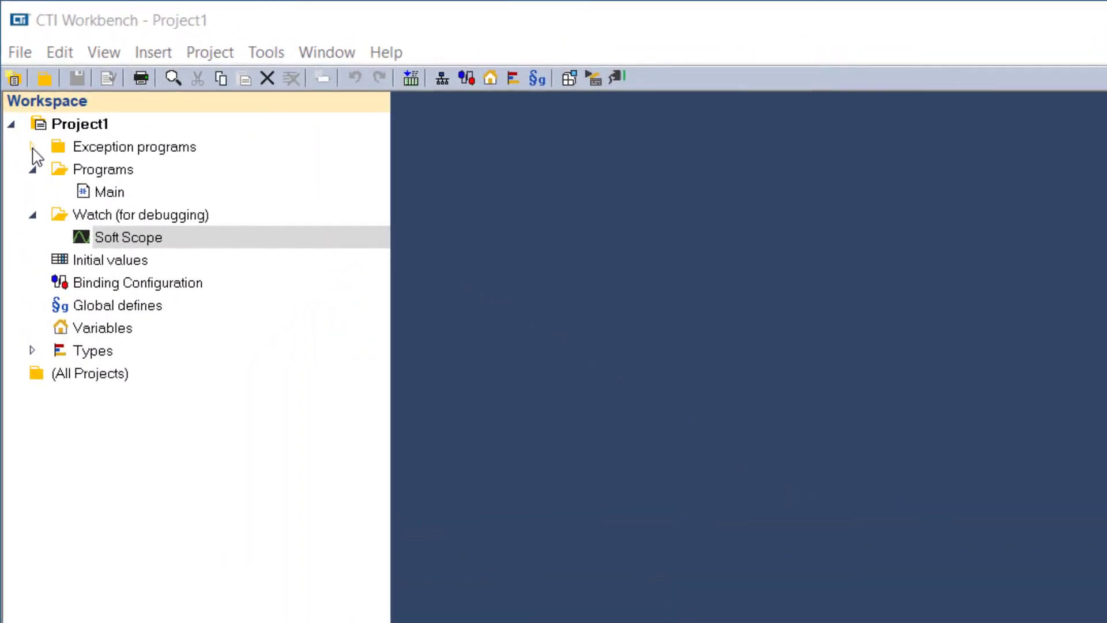
Expand the exception programs and insert a spy list with its default name in the Watch (for debugging) folder
{"action": "left_click", "coordinate": [31, 138]}
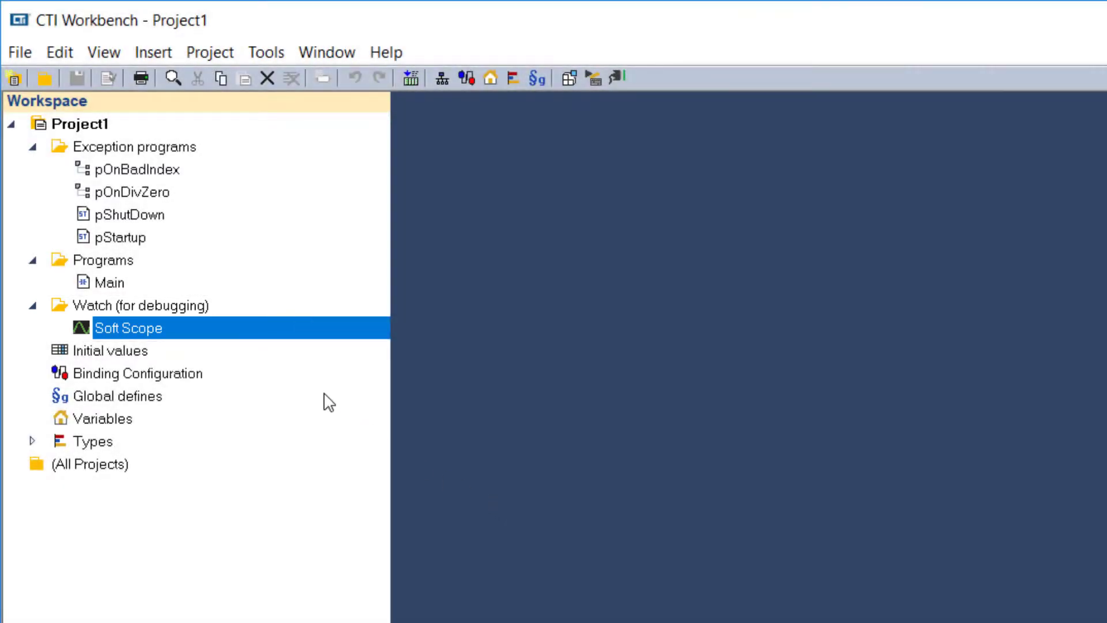
{"action": "right_click", "coordinate": [178, 302]}
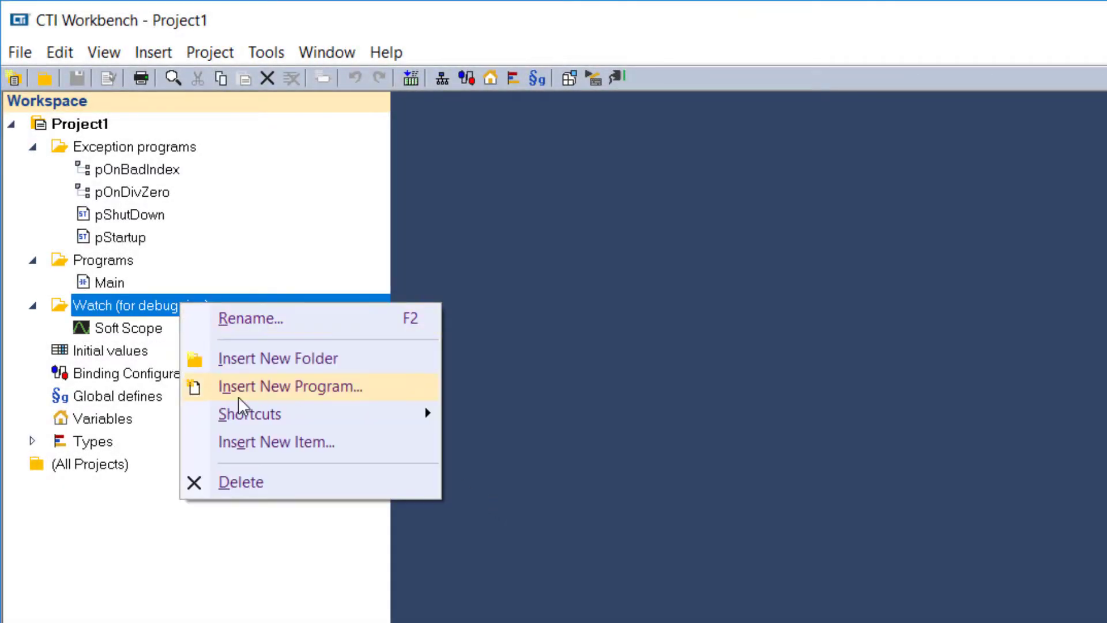
{"action": "left_click", "coordinate": [271, 442]}
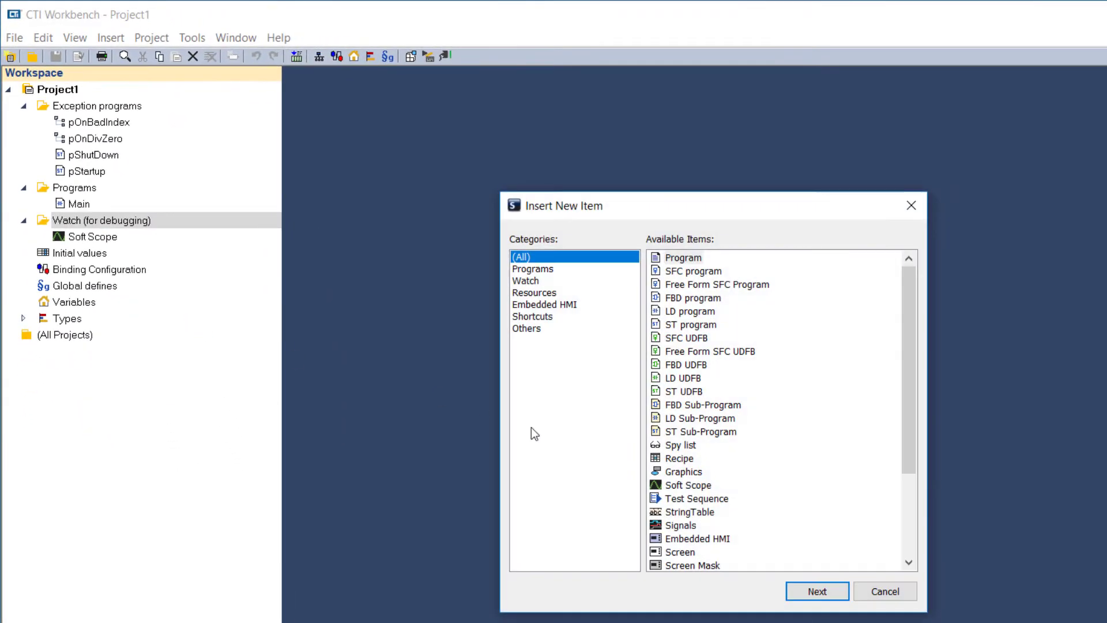
{"action": "left_click", "coordinate": [677, 445]}
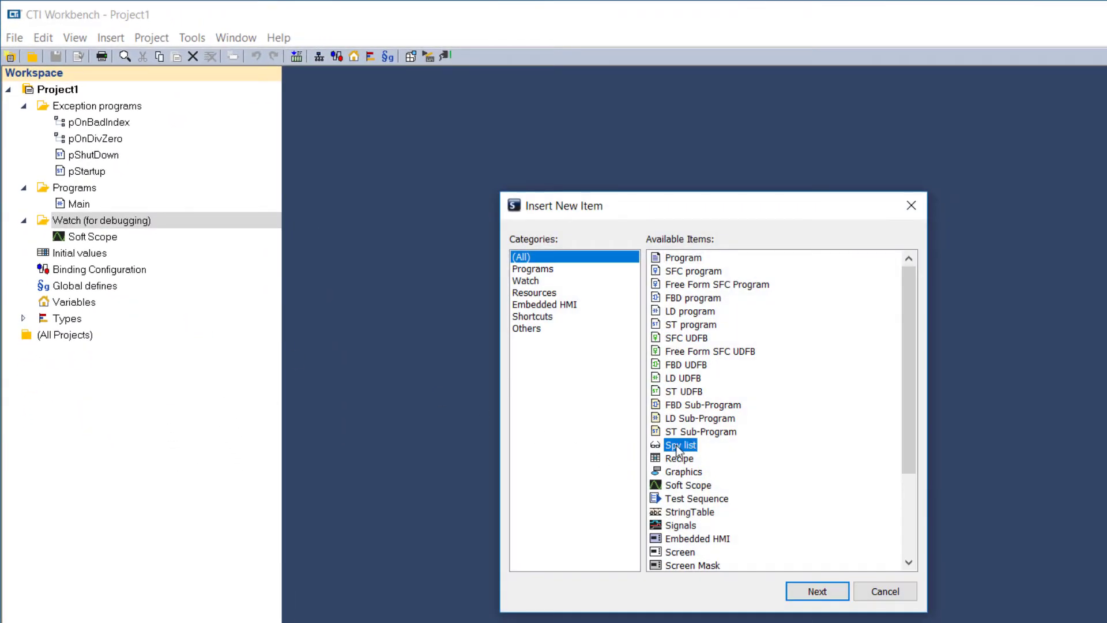
{"action": "left_click", "coordinate": [815, 591]}
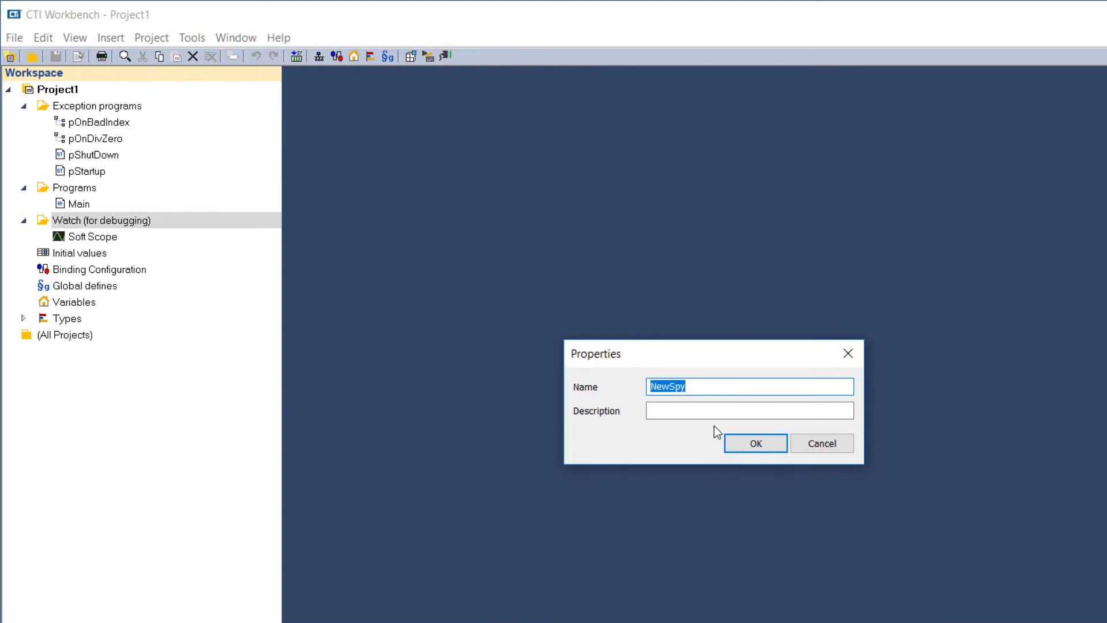
{"action": "left_click", "coordinate": [772, 444]}
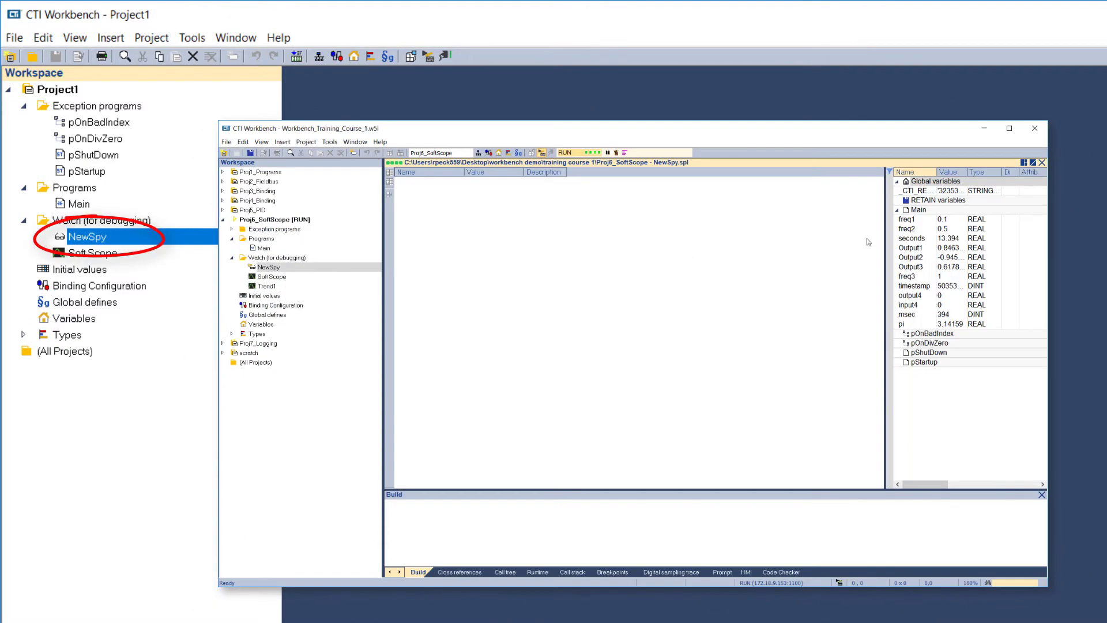
Add the Main variables from freq1 through msec to the NewSpy spy list of Proj6_SoftScope
{"action": "left_click", "coordinate": [906, 219]}
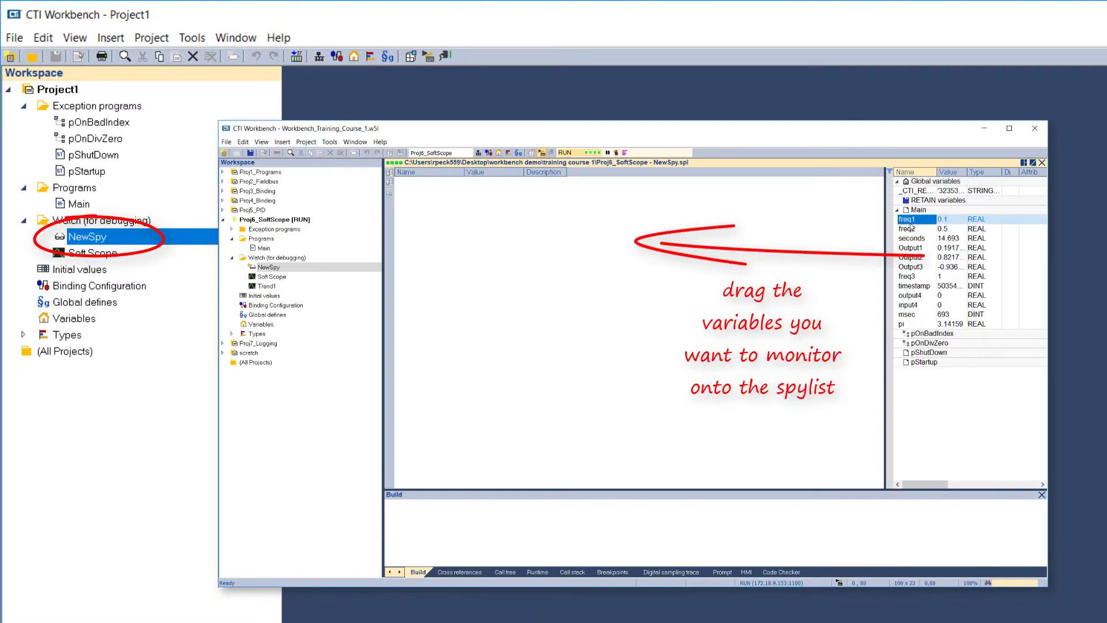
{"action": "left_click", "coordinate": [911, 324], "text": "shift"}
{"action": "left_click_drag", "start_coordinate": [911, 323], "coordinate": [473, 215]}
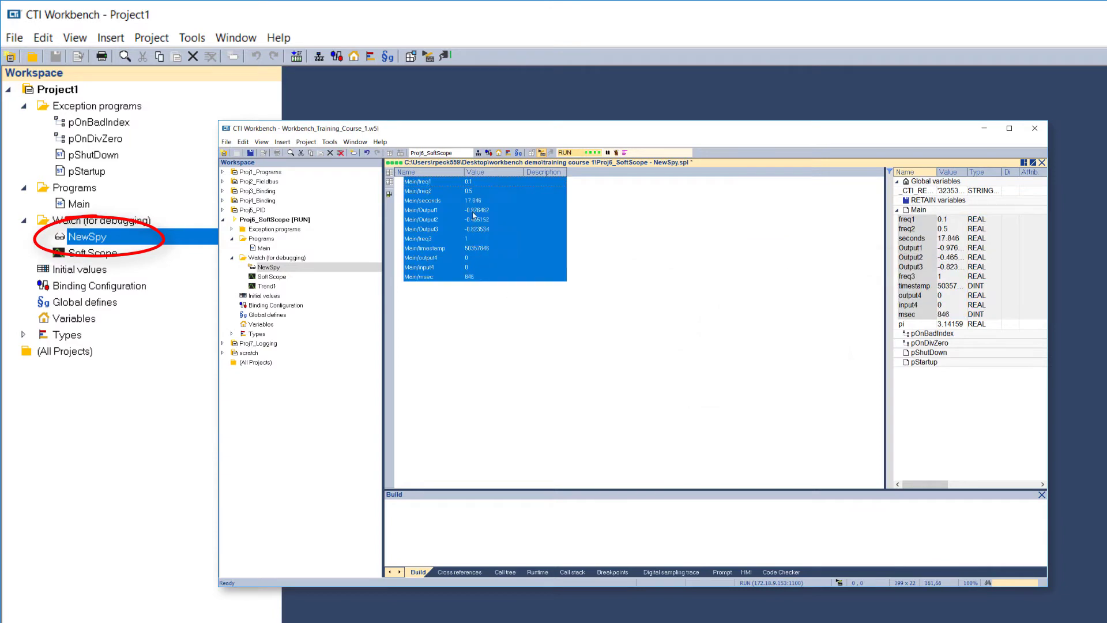
{"action": "left_click", "coordinate": [486, 367]}
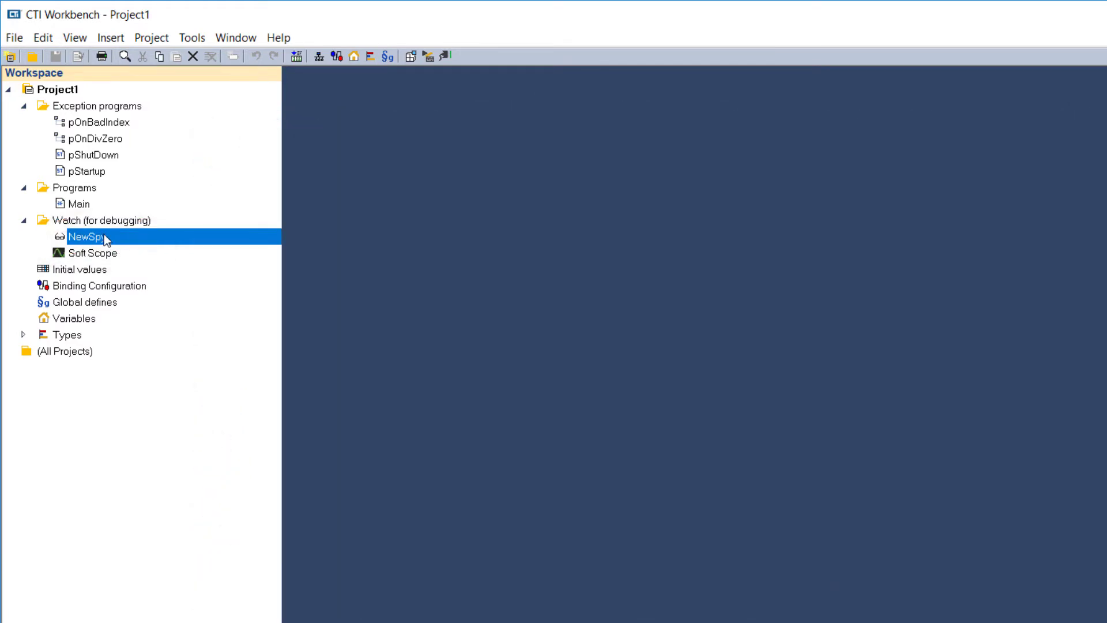
Insert a recipe with its default name in the Watch (for debugging) folder
{"action": "left_click", "coordinate": [95, 222]}
{"action": "right_click", "coordinate": [95, 222]}
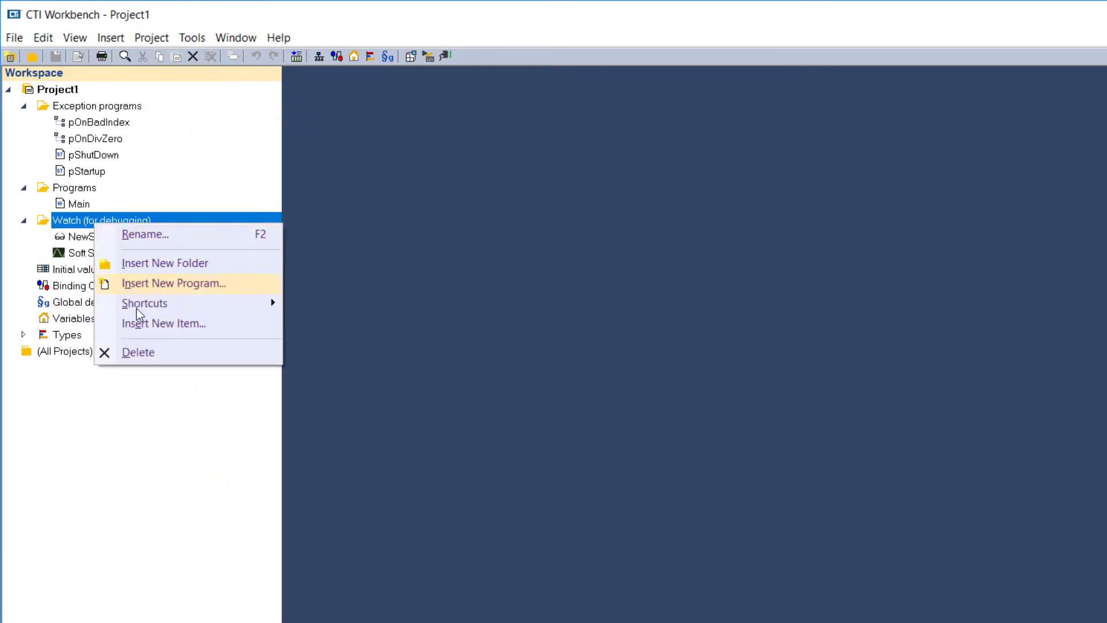
{"action": "left_click", "coordinate": [146, 323]}
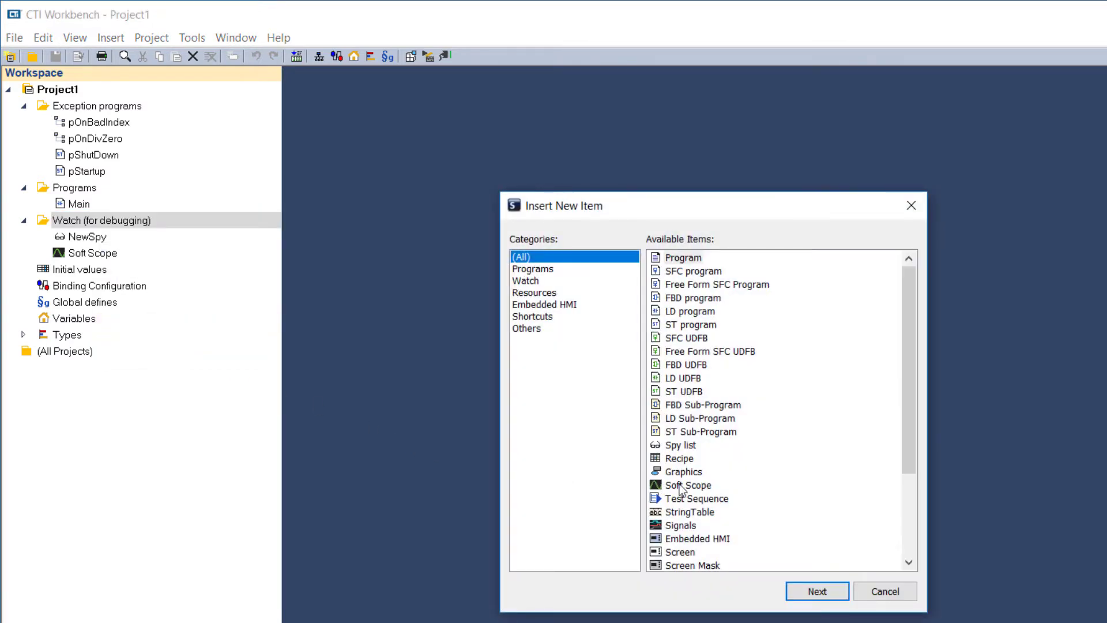
{"action": "left_click", "coordinate": [680, 459]}
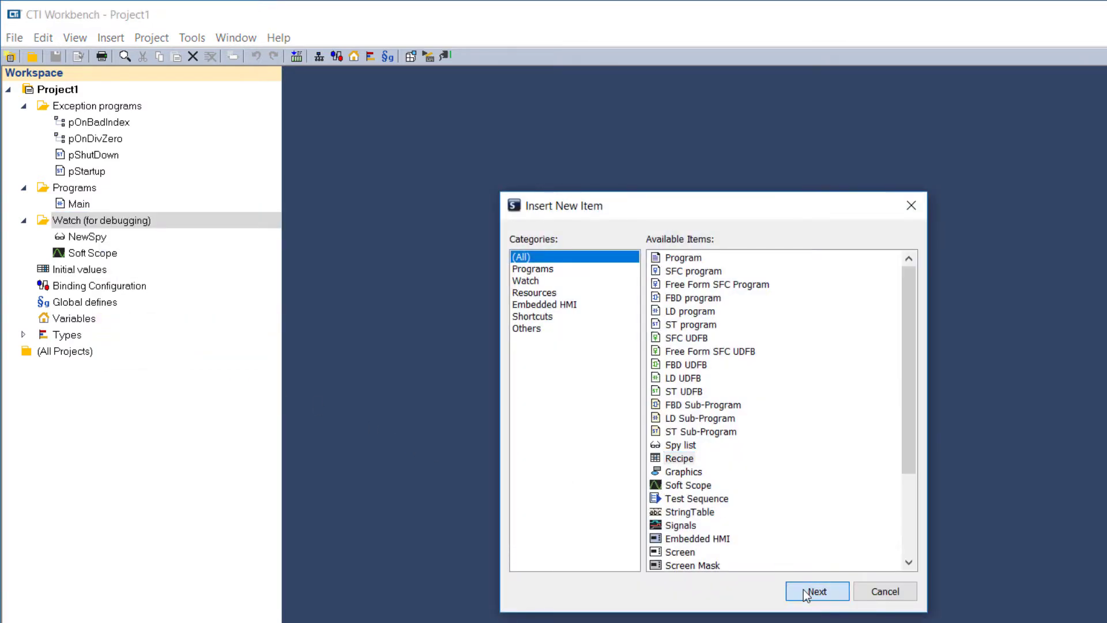
{"action": "left_click", "coordinate": [801, 589]}
{"action": "left_click", "coordinate": [754, 445]}
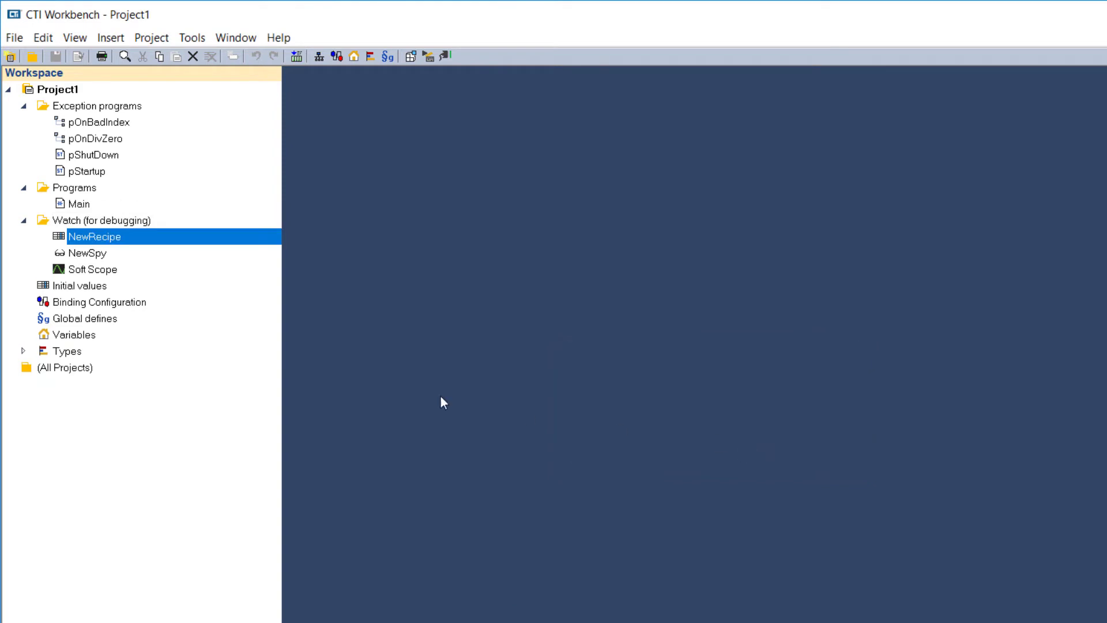
Insert a graphics item with its default name in the Watch (for debugging) folder
{"action": "right_click", "coordinate": [81, 224]}
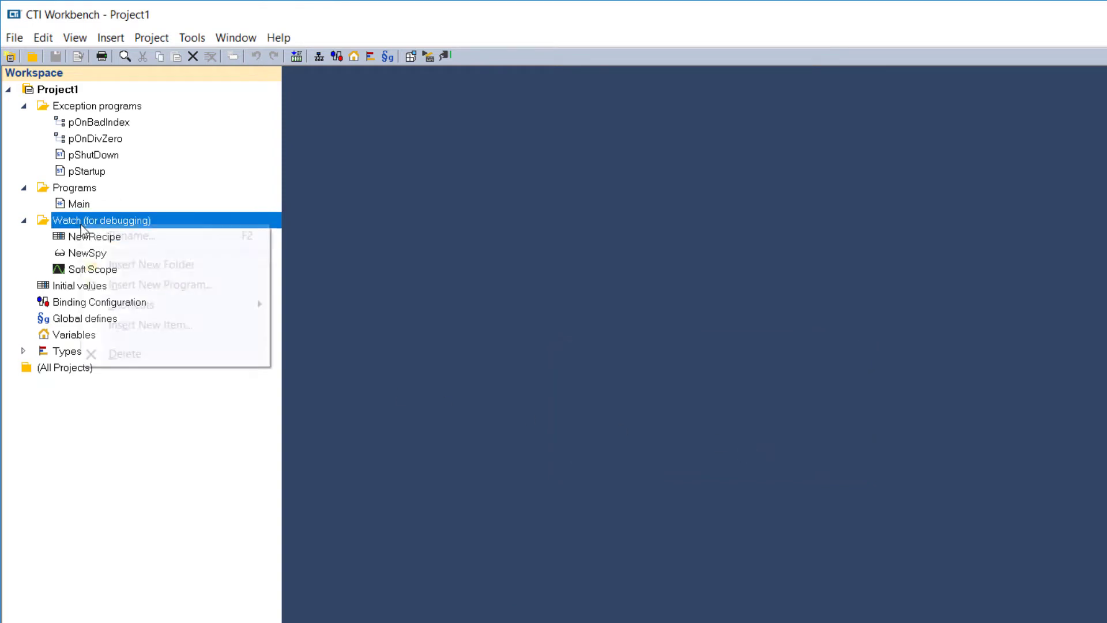
{"action": "left_click", "coordinate": [149, 327]}
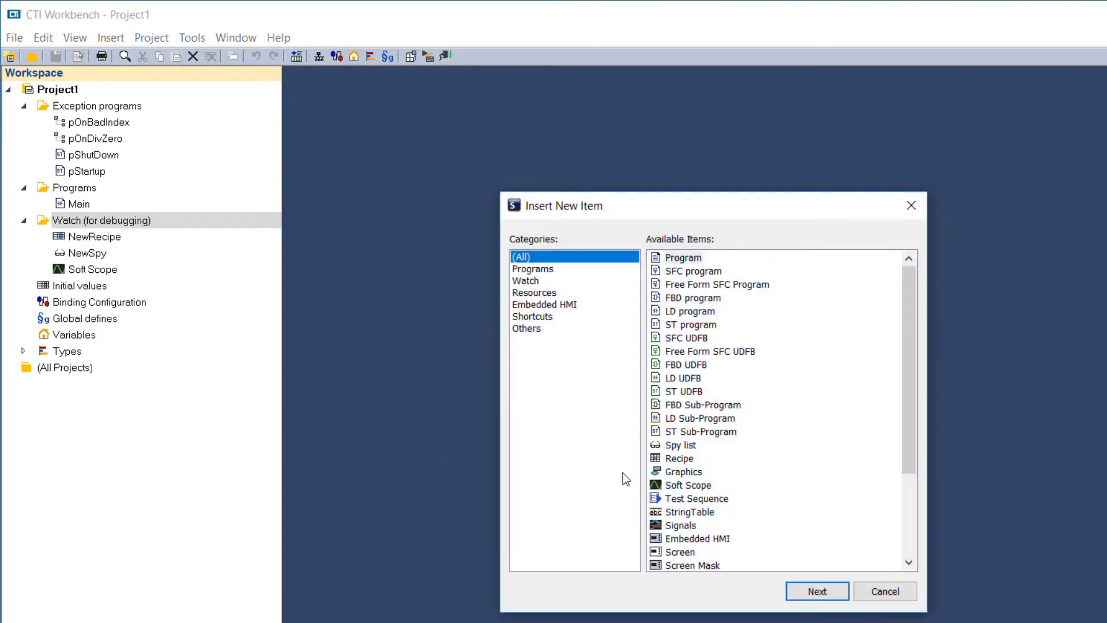
{"action": "left_click", "coordinate": [676, 472]}
{"action": "left_click", "coordinate": [801, 590]}
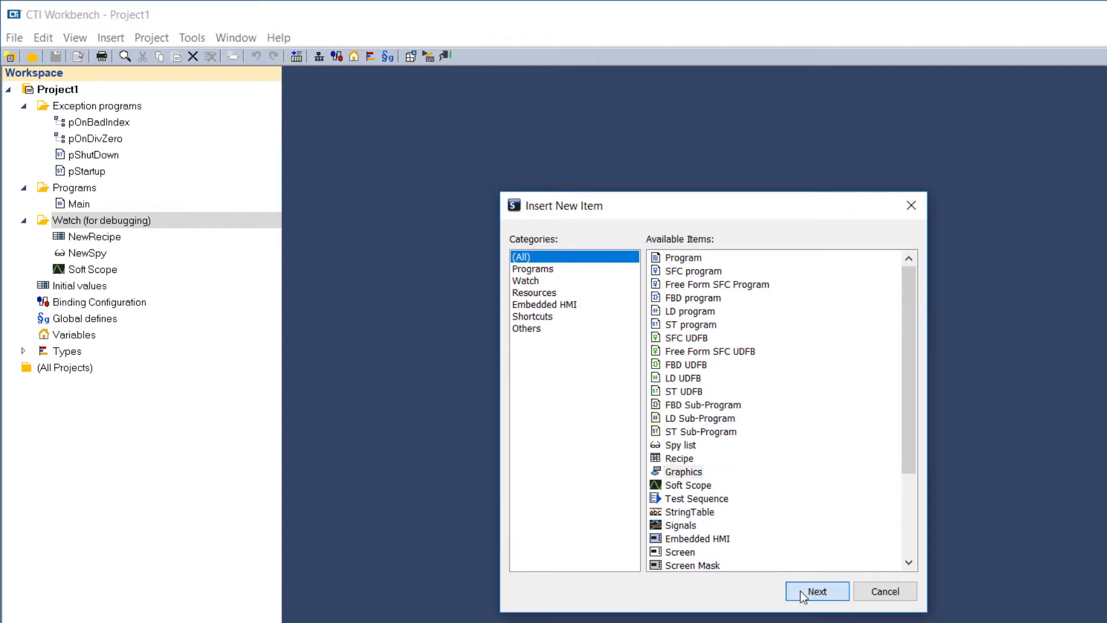
{"action": "left_click", "coordinate": [748, 449]}
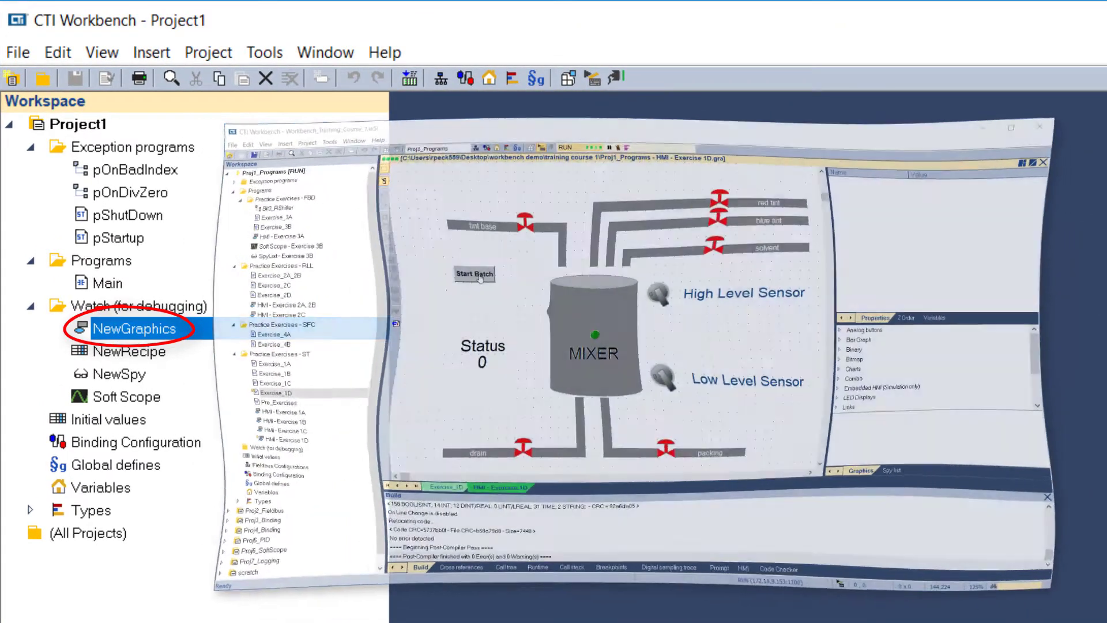
{"action": "left_click", "coordinate": [478, 277]}
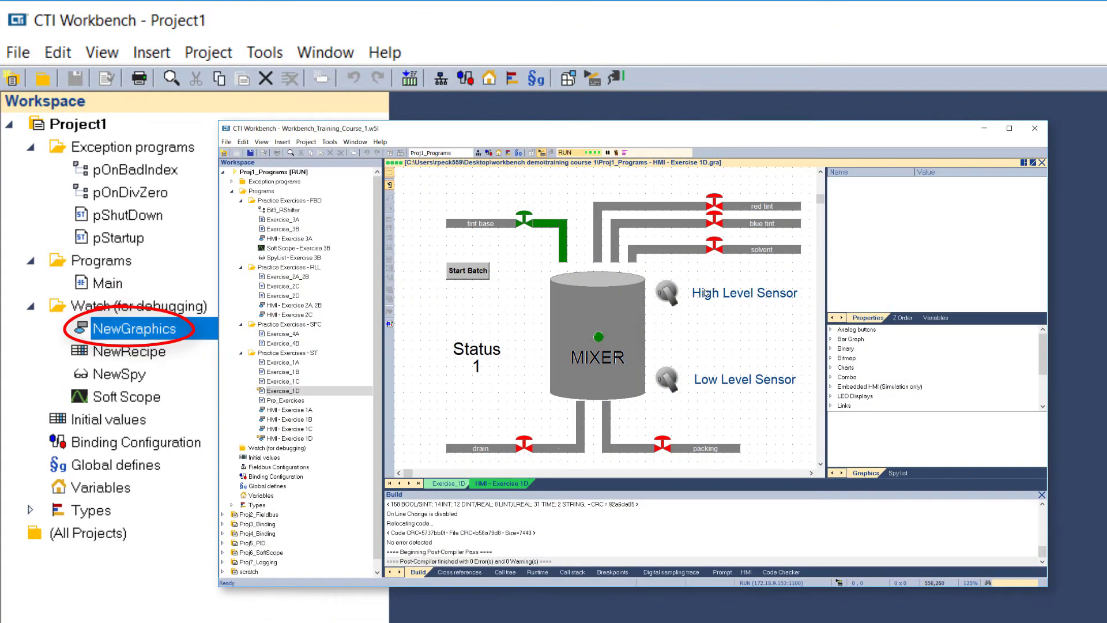
{"action": "left_click", "coordinate": [670, 294]}
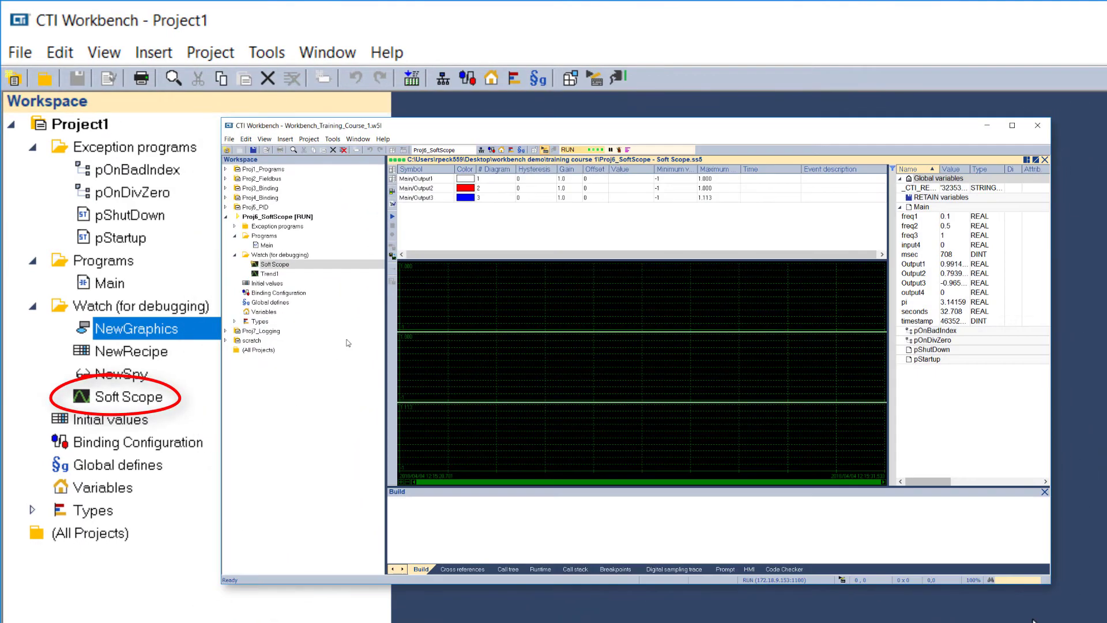
{"action": "left_click", "coordinate": [392, 218]}
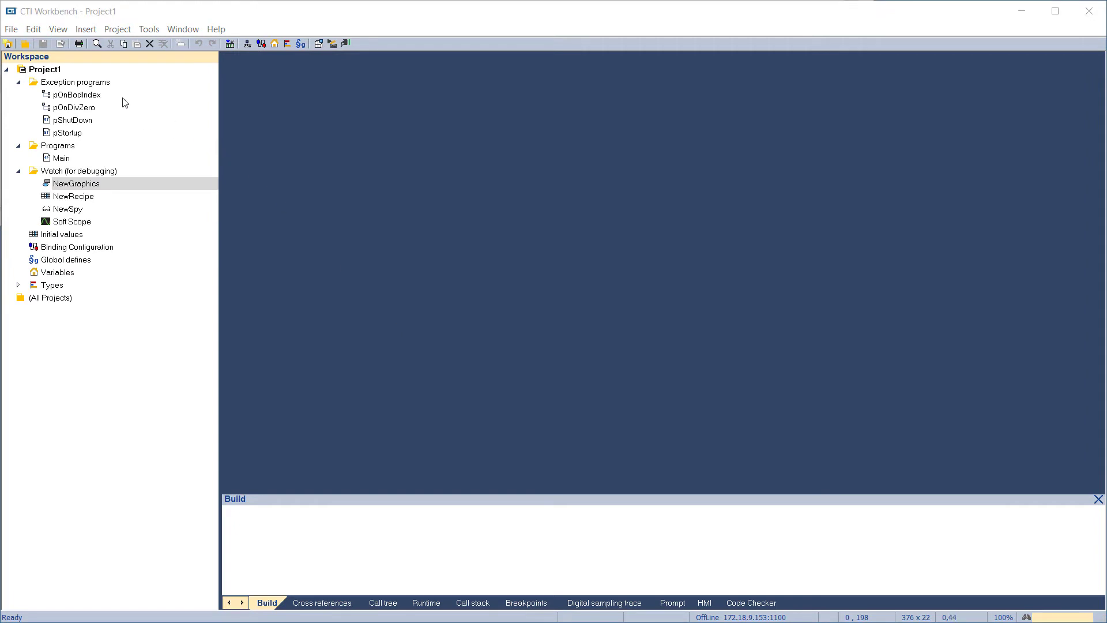
Open the settings of Project1 and review the complete list covering all categories
{"action": "left_click", "coordinate": [41, 74]}
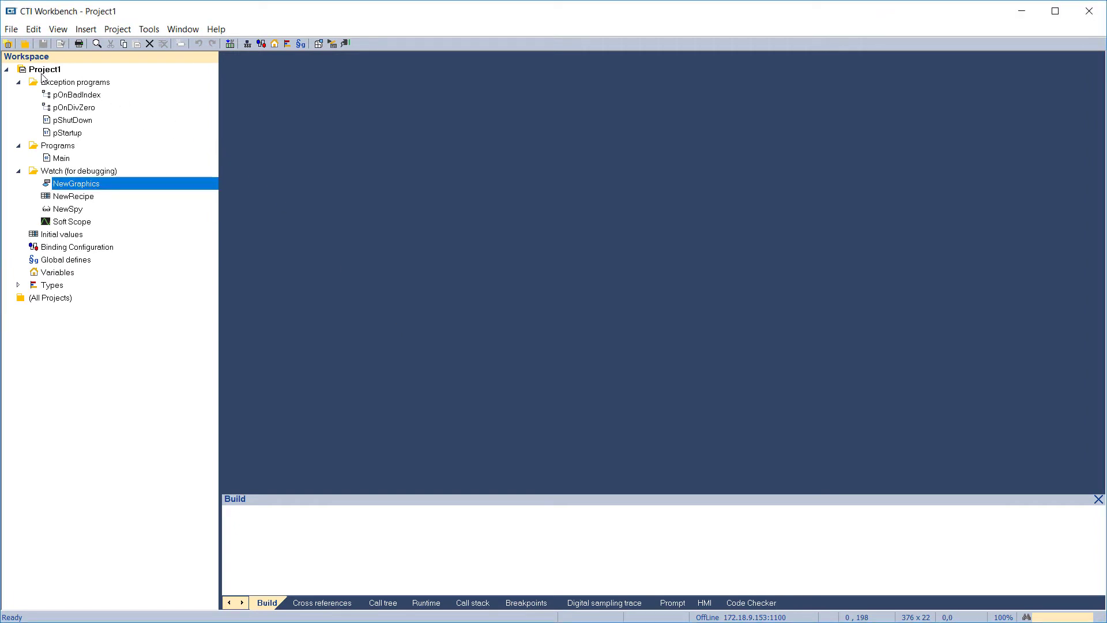
{"action": "left_click", "coordinate": [42, 74]}
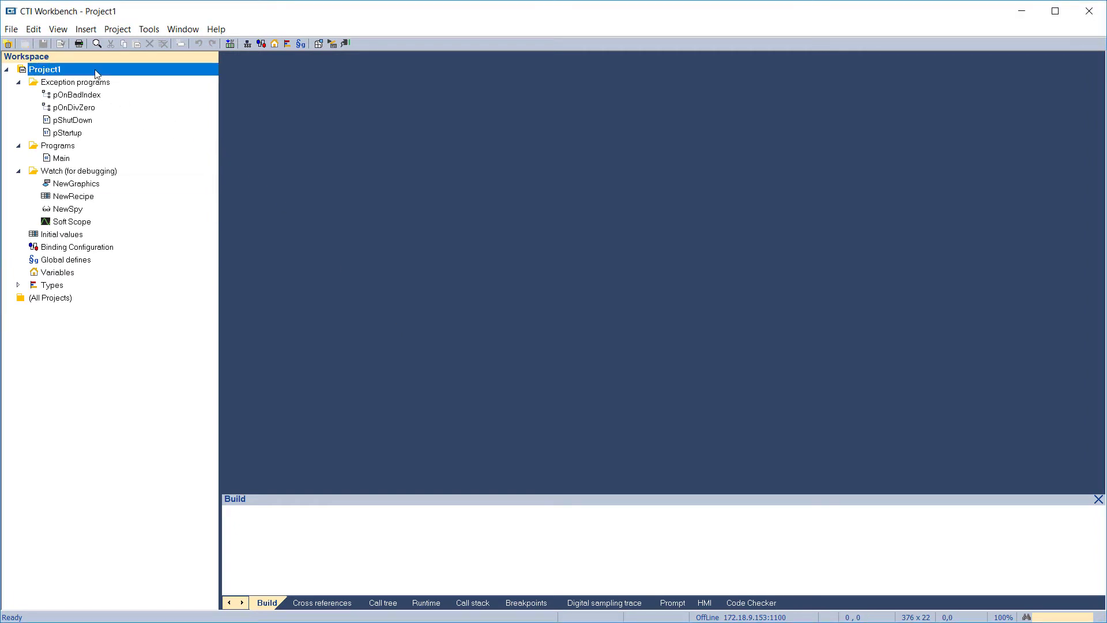
{"action": "left_click", "coordinate": [114, 33]}
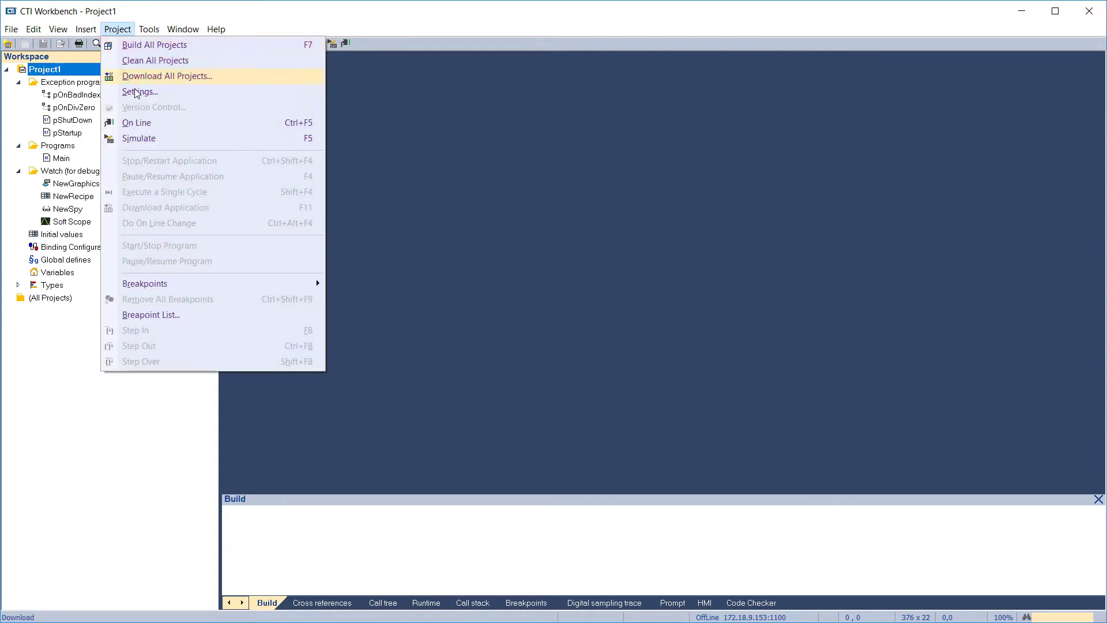
{"action": "key", "text": "Escape"}
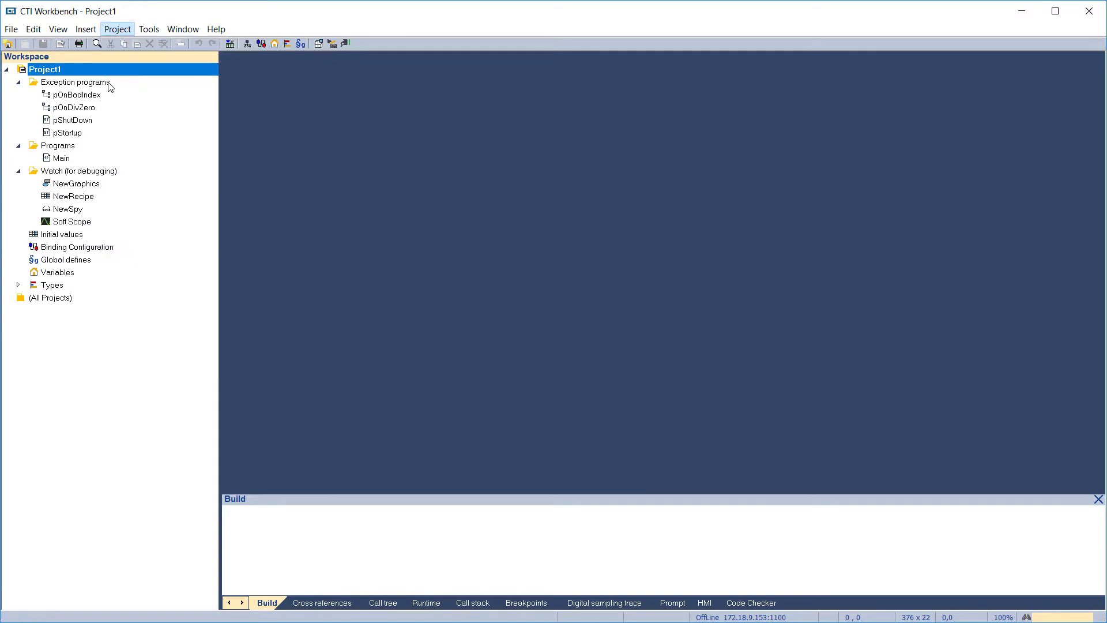
{"action": "right_click", "coordinate": [101, 73]}
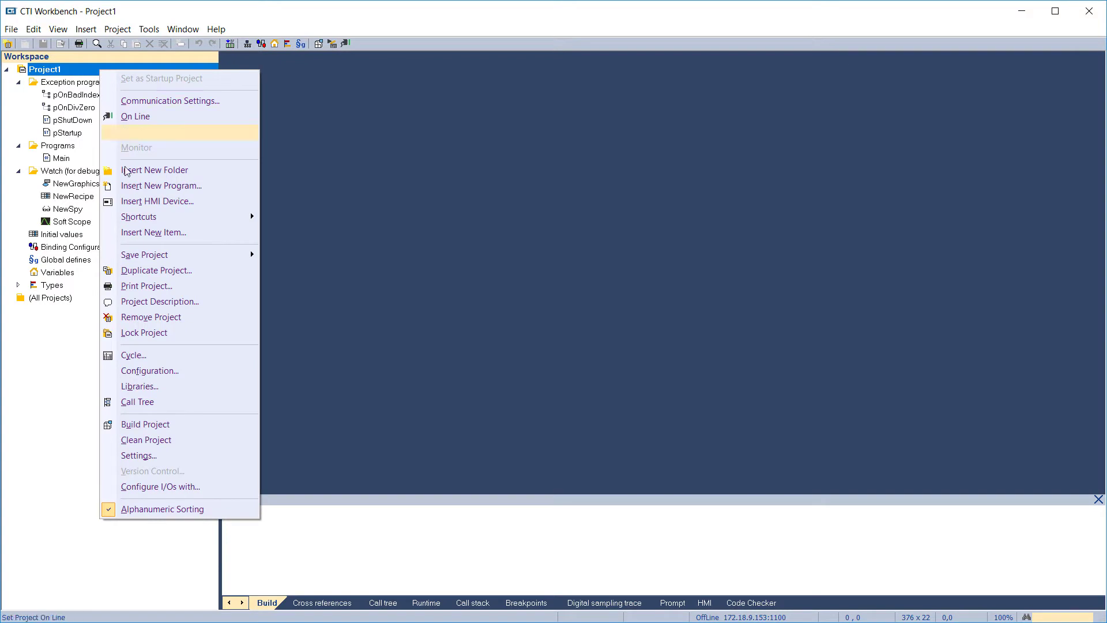
{"action": "left_click", "coordinate": [134, 456]}
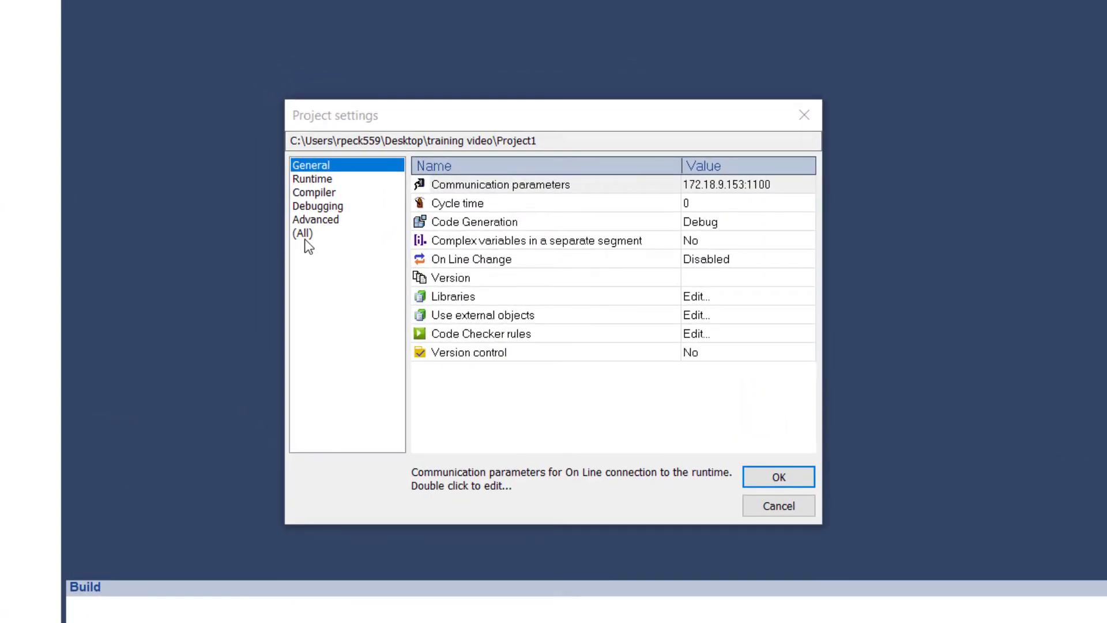
{"action": "left_click", "coordinate": [304, 239]}
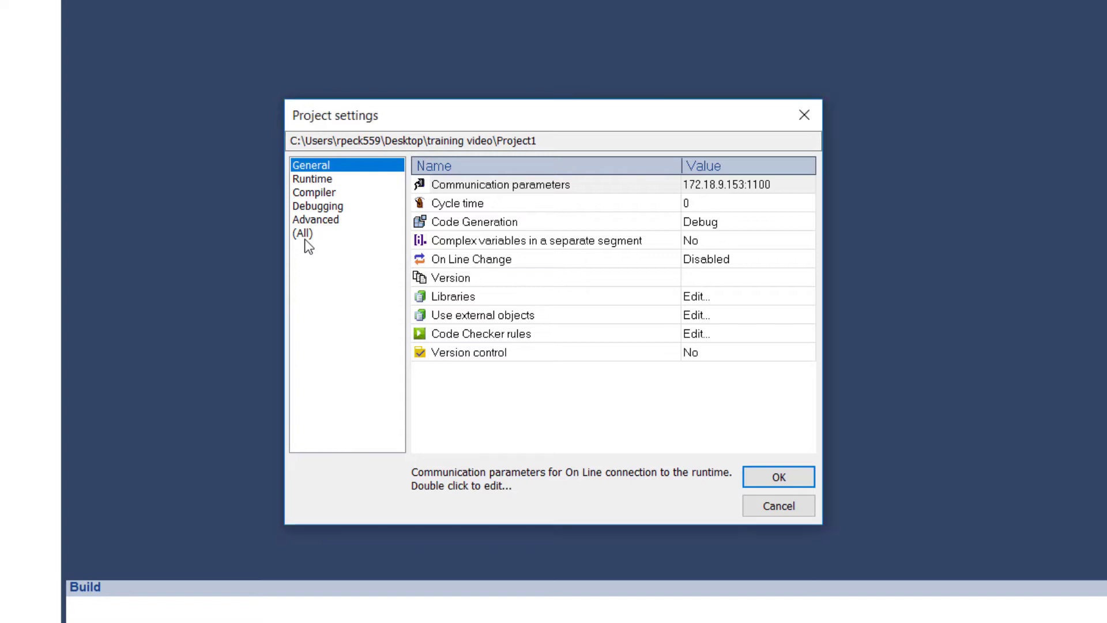
{"action": "left_click", "coordinate": [305, 239]}
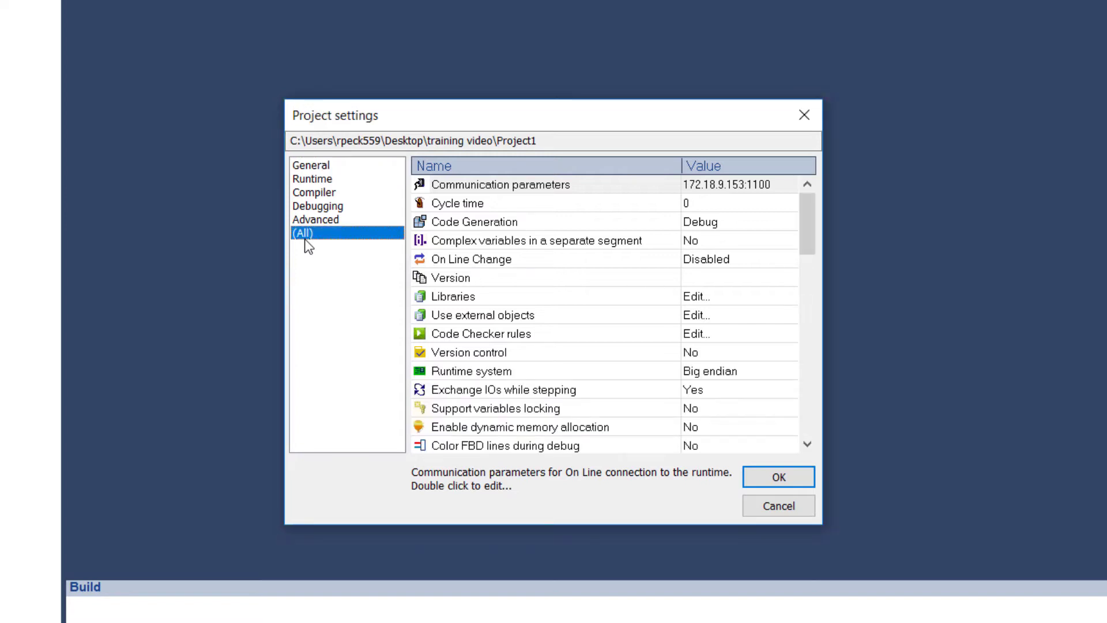
Examine the communication parameters among the General project settings and leave them without saving changes
{"action": "left_click", "coordinate": [317, 166]}
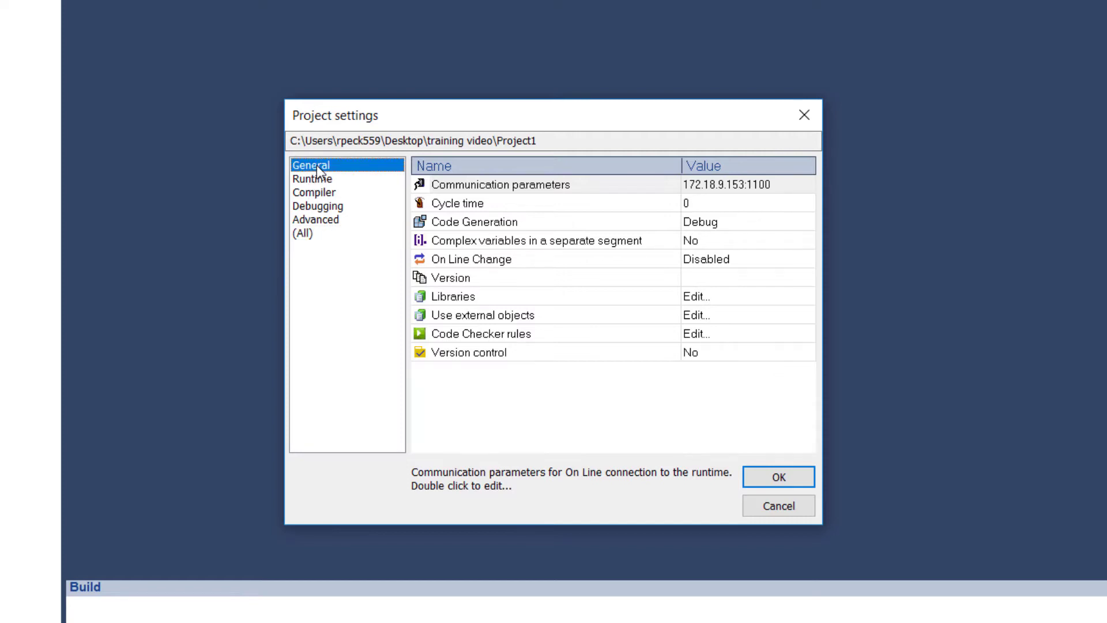
{"action": "left_click", "coordinate": [718, 190]}
{"action": "double_click", "coordinate": [720, 195]}
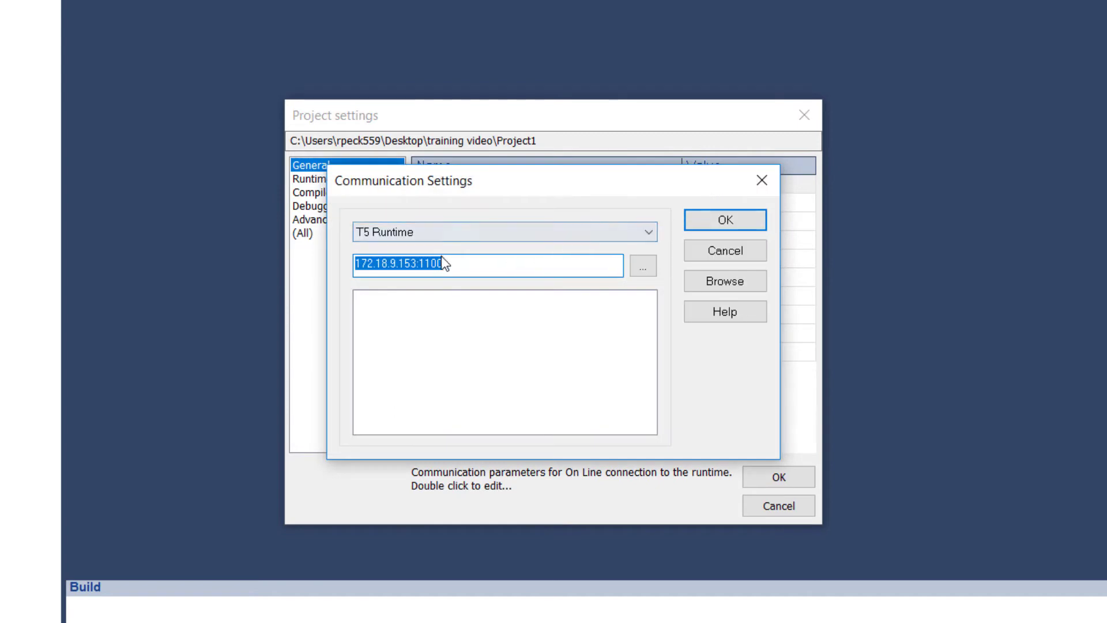
{"action": "left_click", "coordinate": [387, 263]}
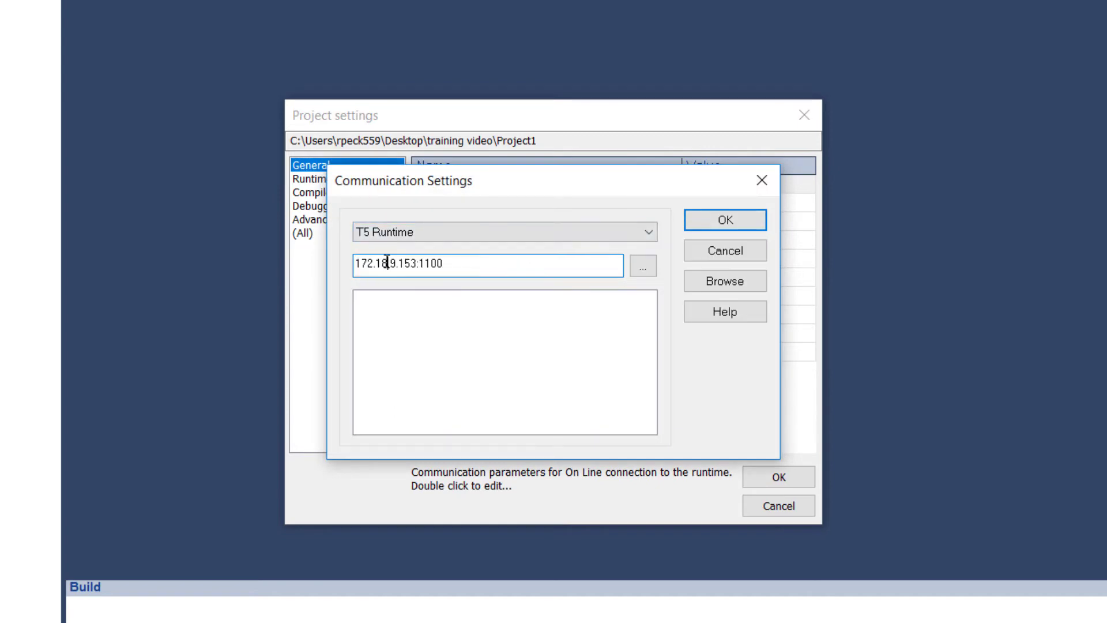
{"action": "left_click", "coordinate": [715, 251]}
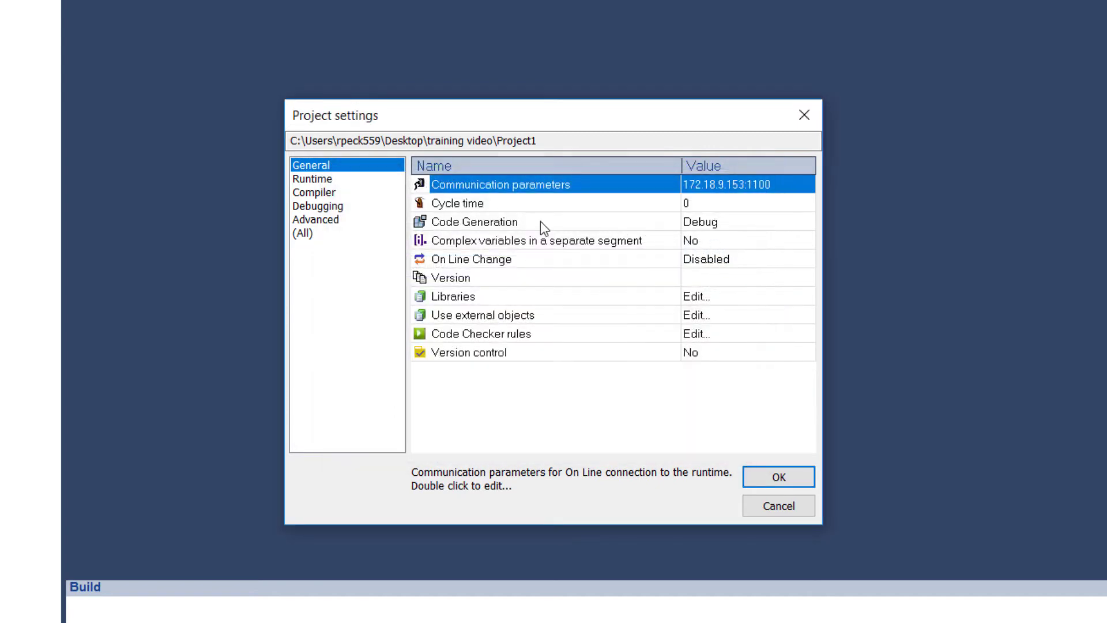
Try the Triggered option for the cycle time, return to Run as fast as possible, and cancel the cycle time change
{"action": "double_click", "coordinate": [468, 209]}
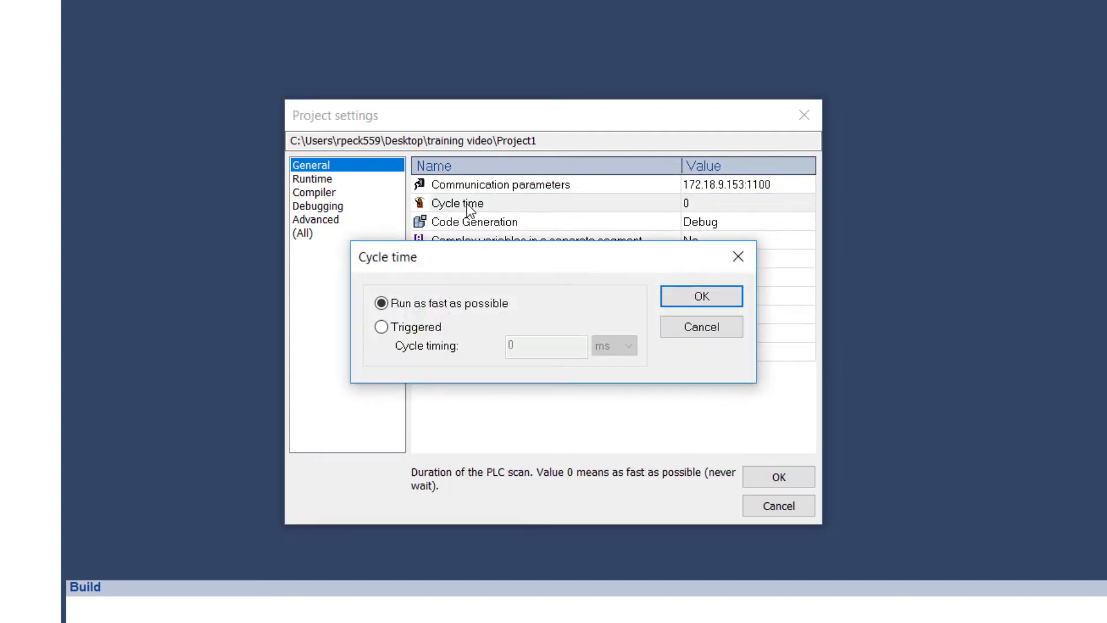
{"action": "left_click", "coordinate": [382, 327]}
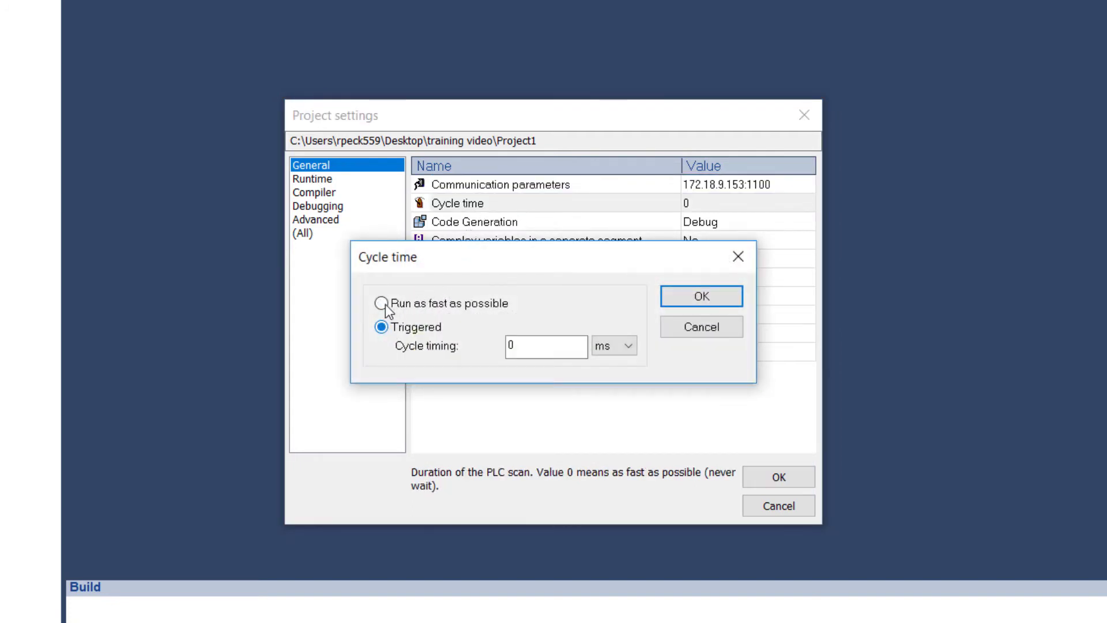
{"action": "left_click", "coordinate": [384, 302]}
{"action": "left_click", "coordinate": [699, 329]}
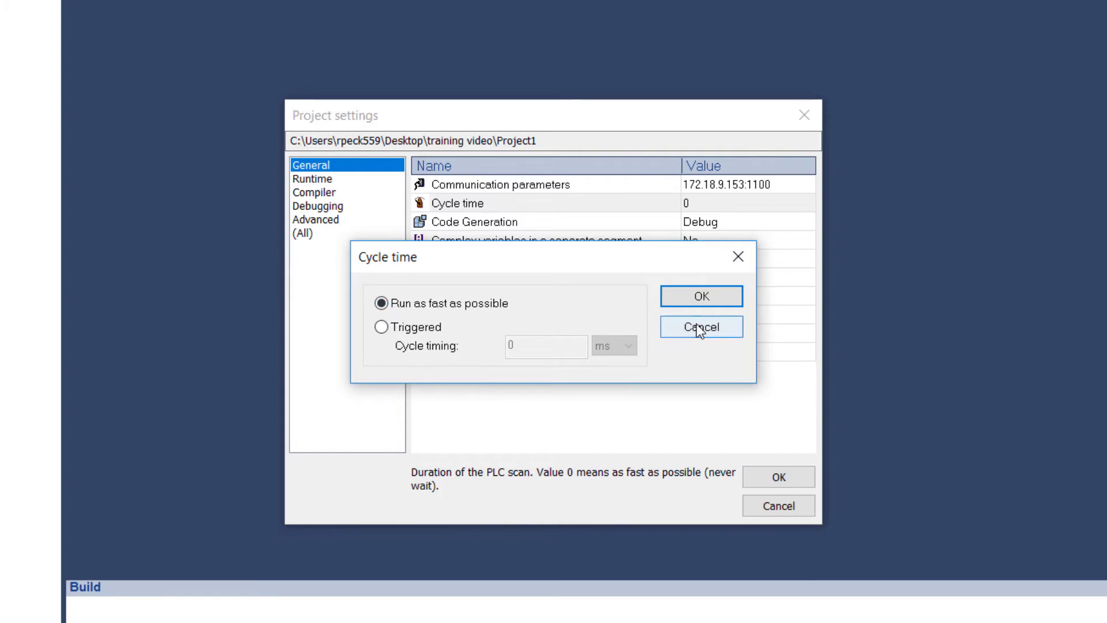
Check the Code Generation setting, and enable On Line Change to examine its variable allocations before disabling it again
{"action": "left_click", "coordinate": [492, 221]}
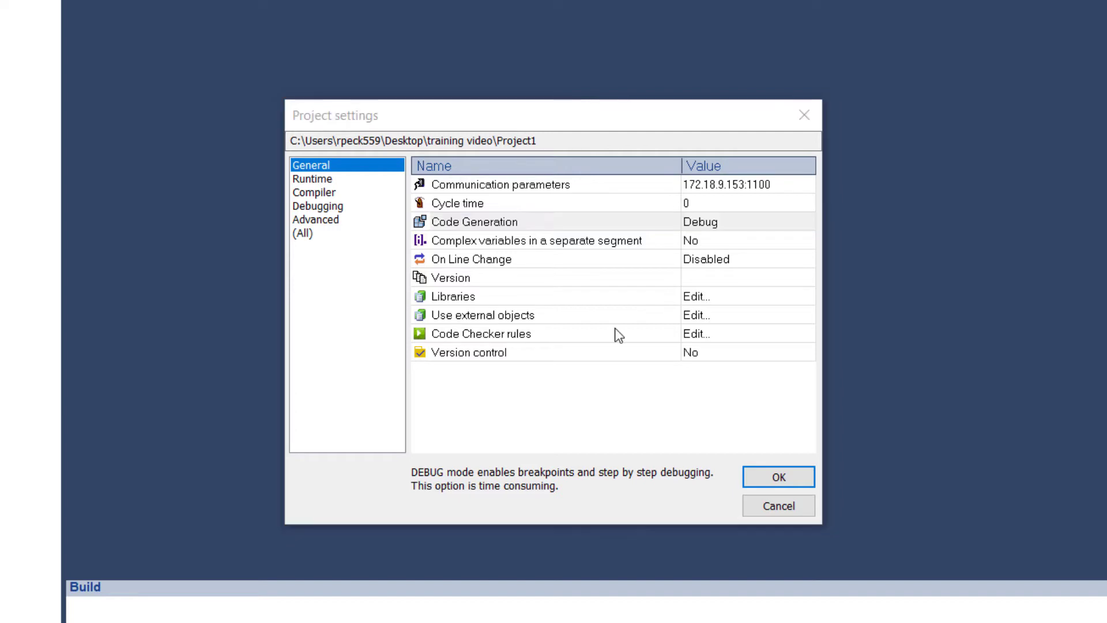
{"action": "left_click", "coordinate": [495, 264]}
{"action": "double_click", "coordinate": [629, 265]}
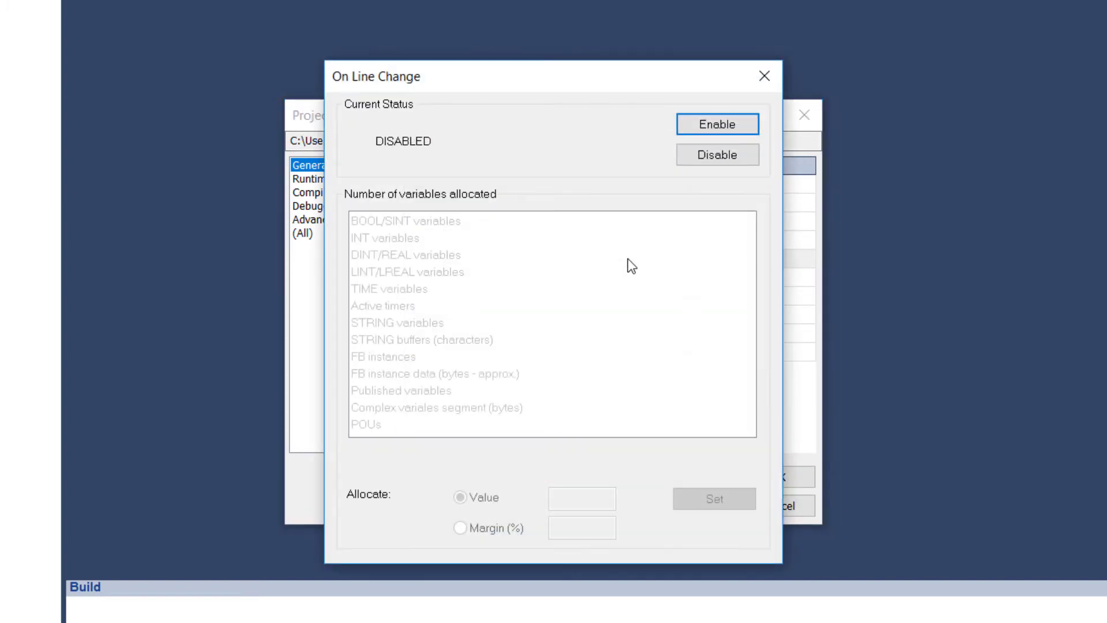
{"action": "left_click", "coordinate": [703, 124]}
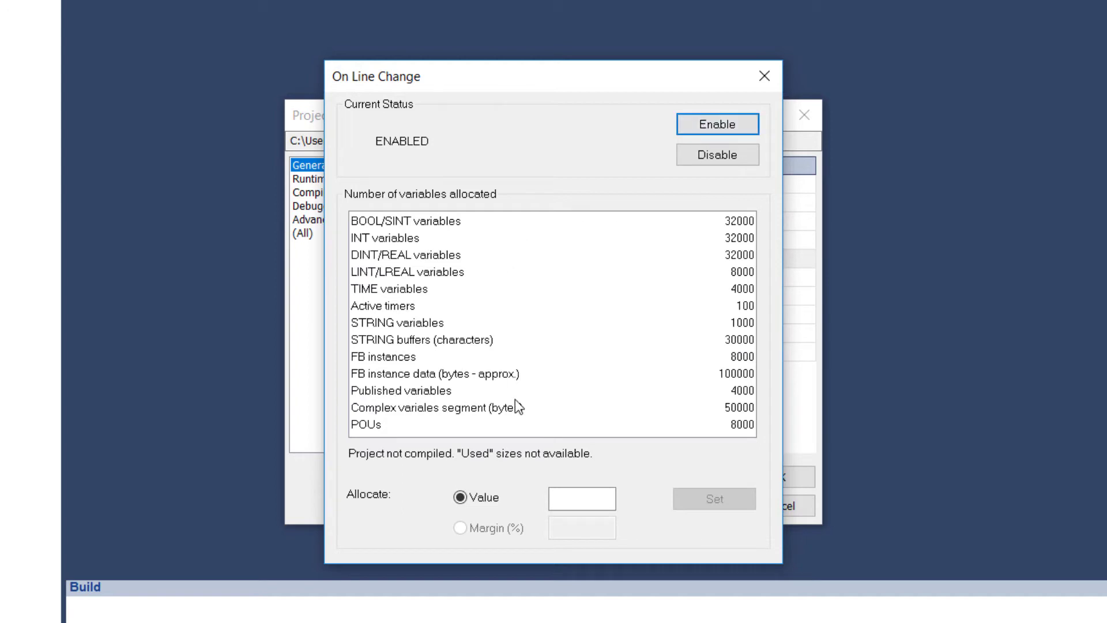
{"action": "left_click", "coordinate": [701, 158]}
{"action": "left_click", "coordinate": [700, 157]}
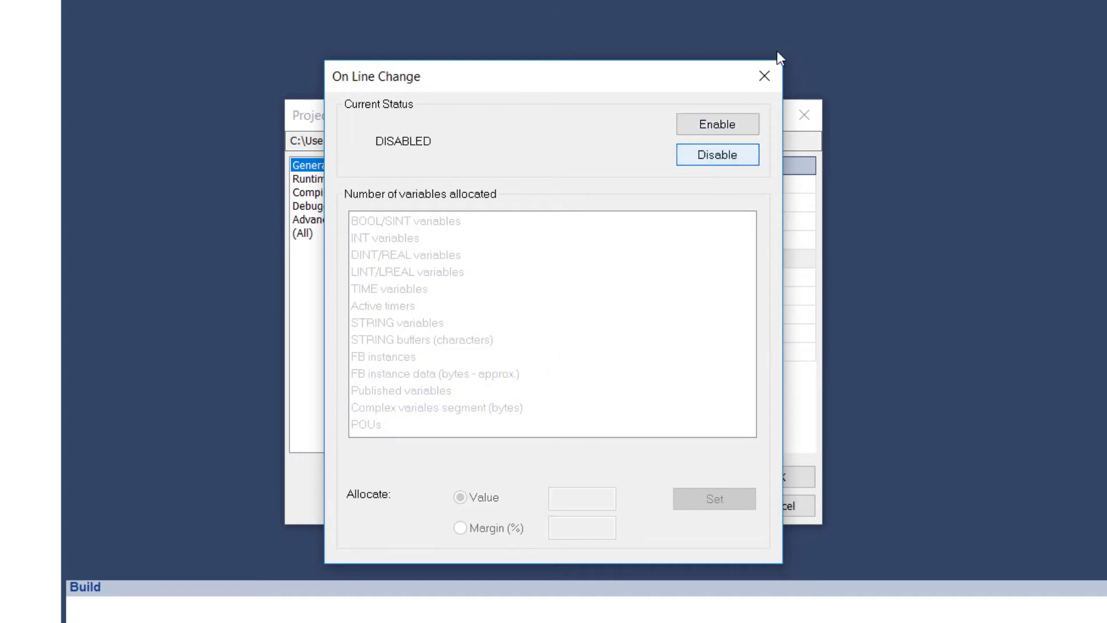
{"action": "left_click", "coordinate": [764, 77]}
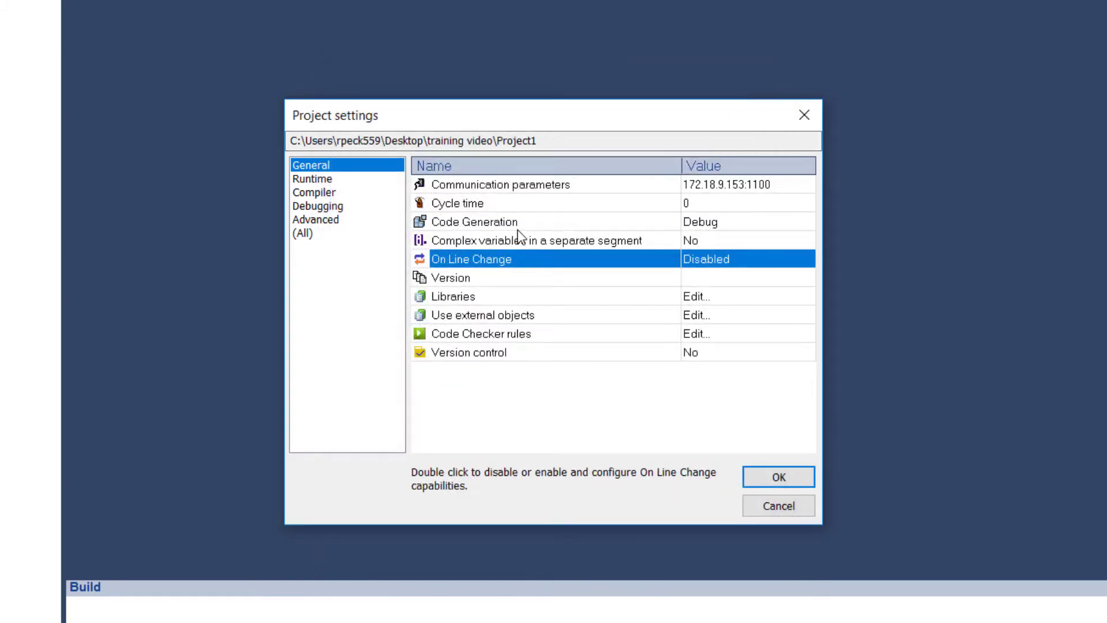
Check the project's Version setting and leave the project settings without saving changes
{"action": "left_click", "coordinate": [487, 282]}
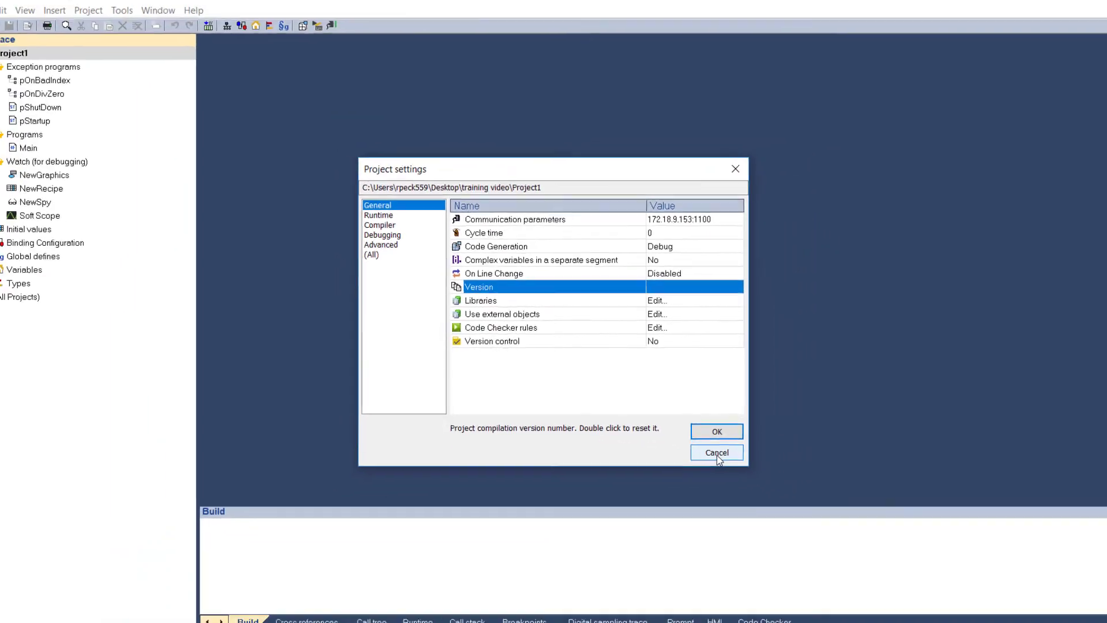
{"action": "left_click", "coordinate": [773, 500]}
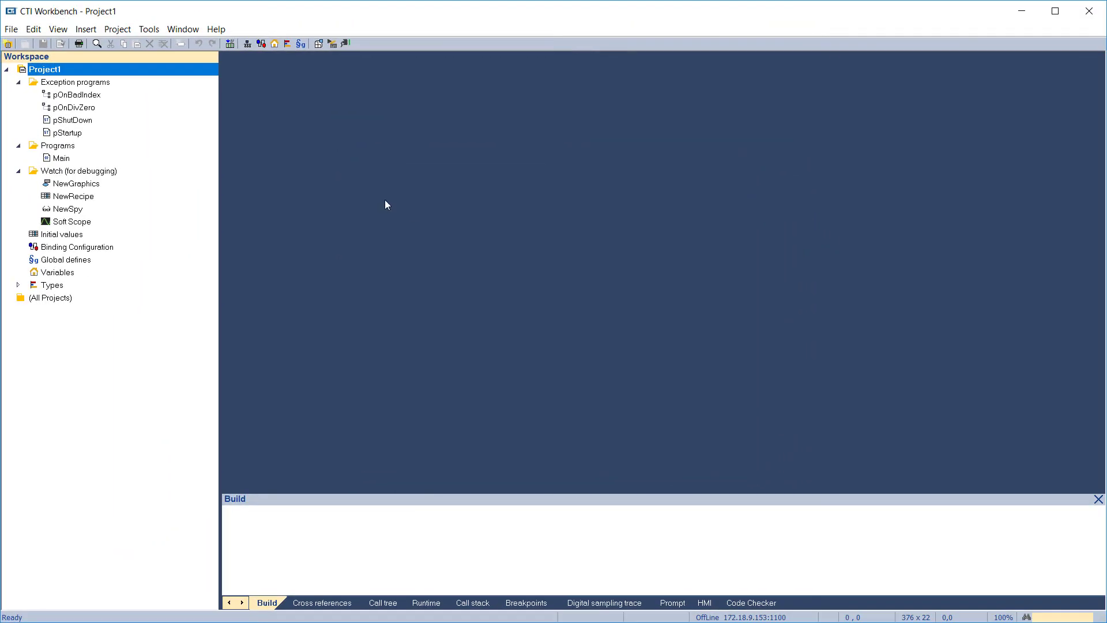
Build all projects in the workspace
{"action": "left_click", "coordinate": [319, 45]}
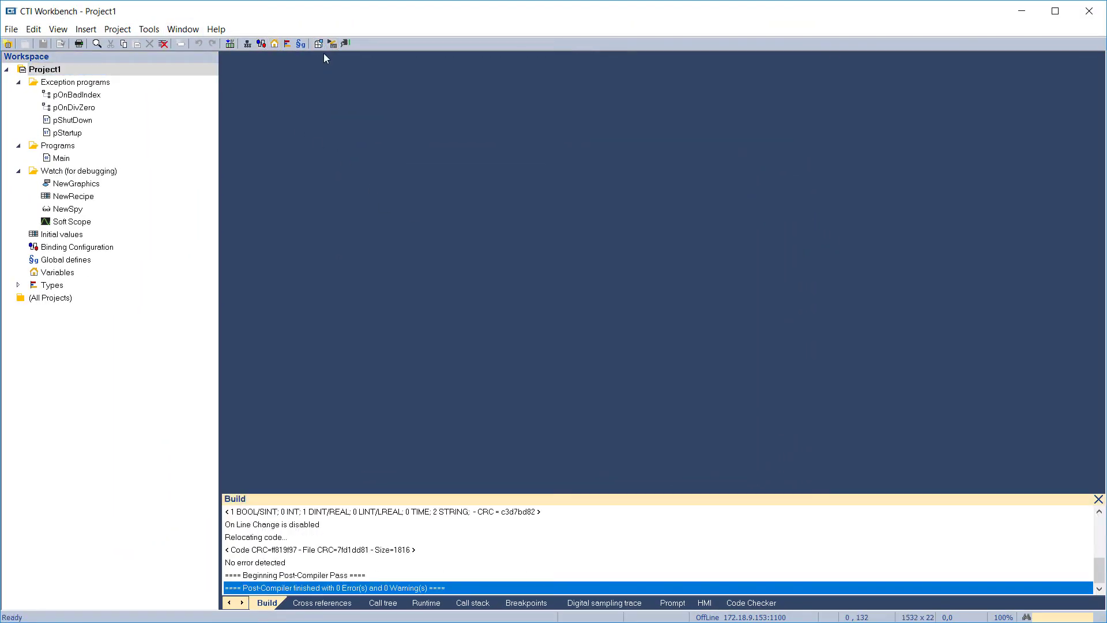
{"action": "left_click", "coordinate": [117, 29]}
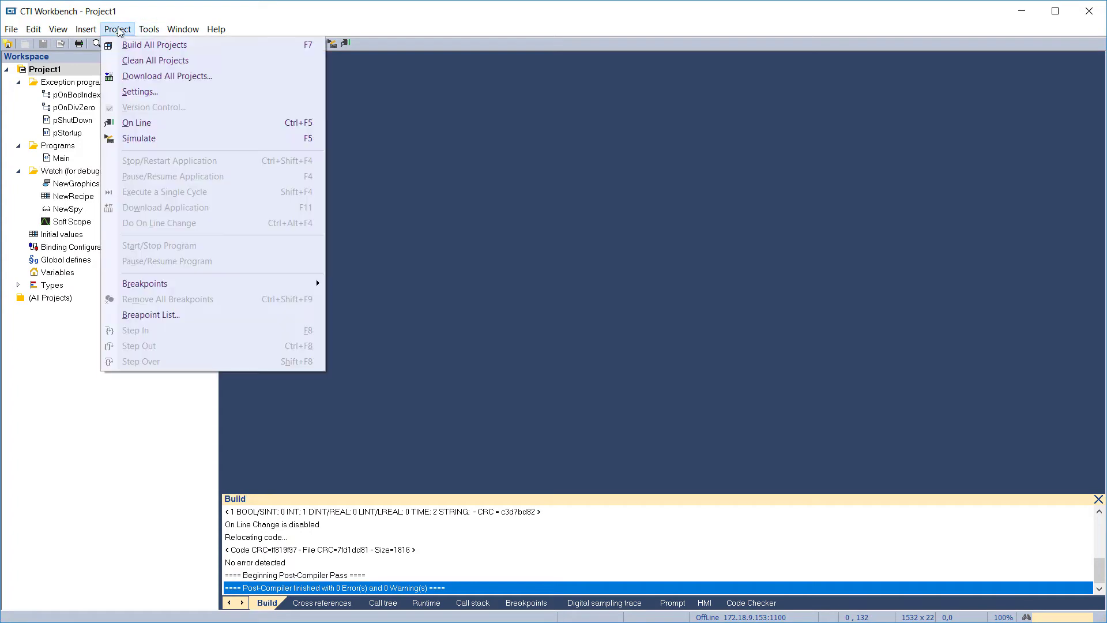
Reset the project's compilation version number in the general project settings
{"action": "left_click", "coordinate": [139, 91]}
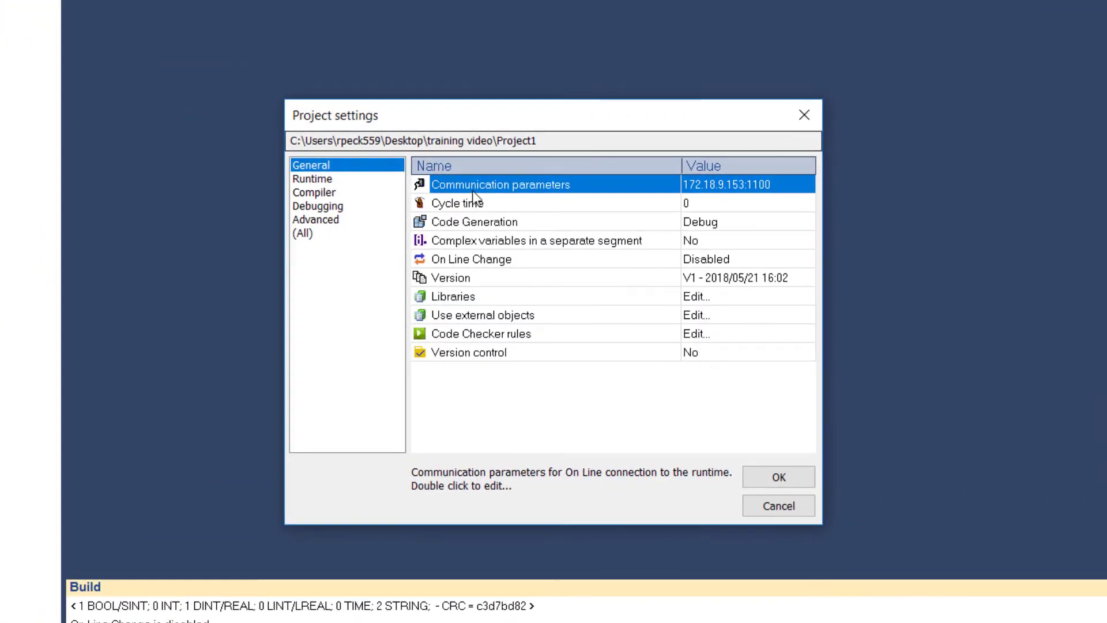
{"action": "left_click", "coordinate": [692, 279]}
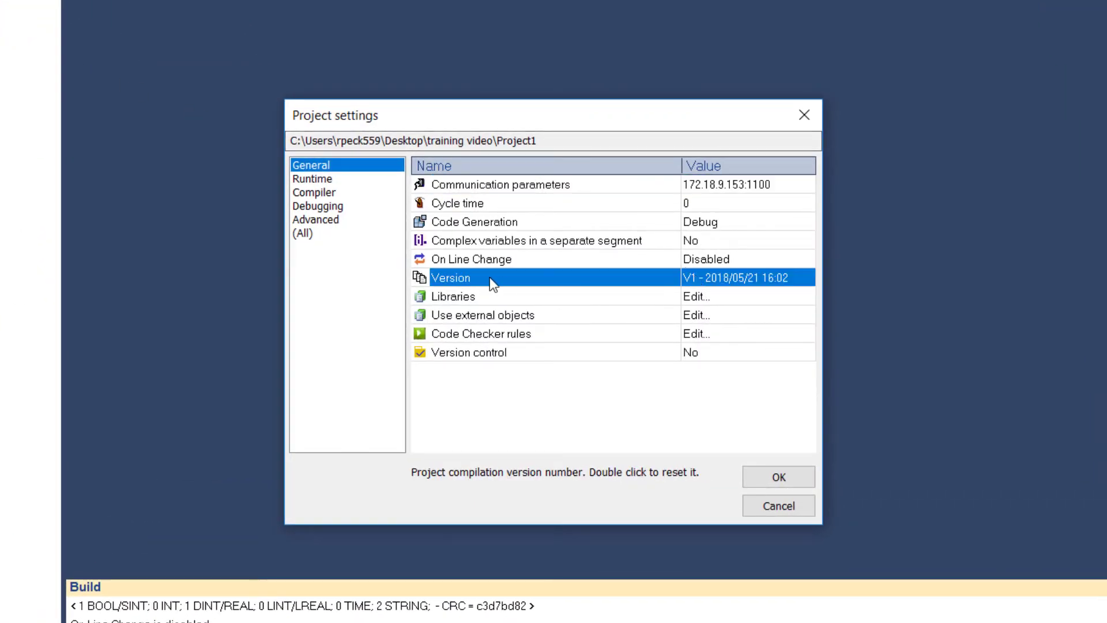
{"action": "double_click", "coordinate": [642, 279]}
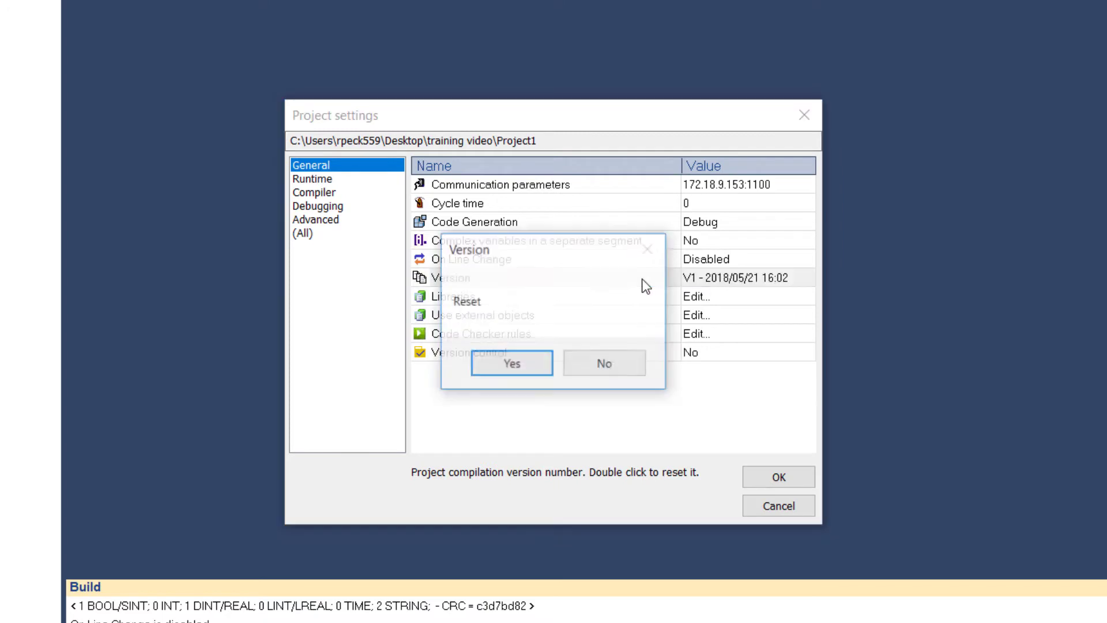
{"action": "left_click", "coordinate": [507, 364]}
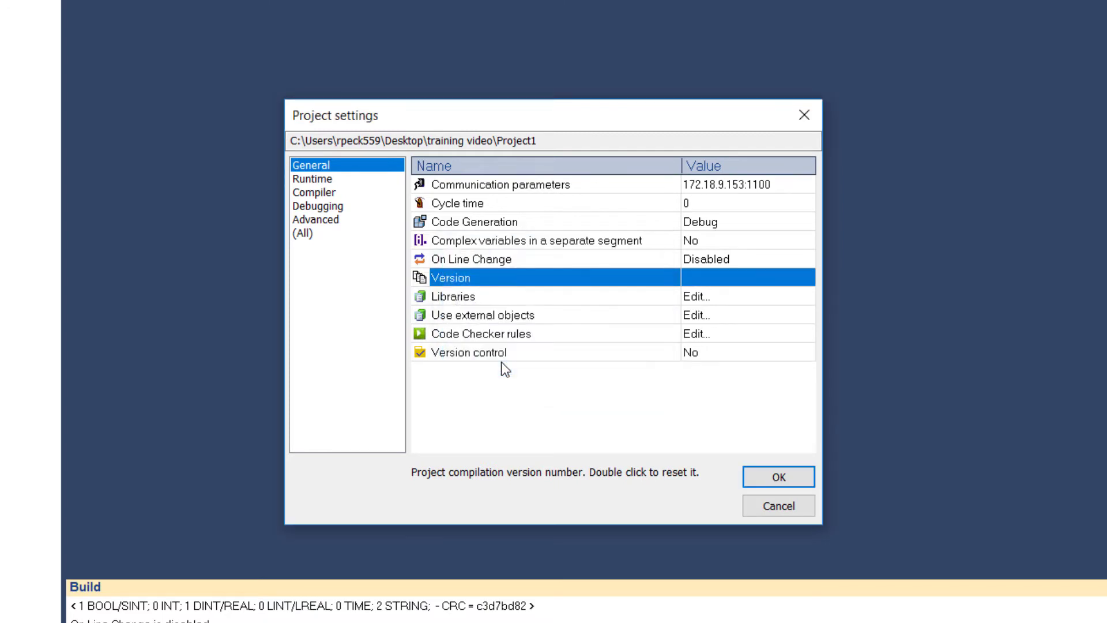
In the project's runtime settings, switch the Runtime system endianness and return it to Big endian
{"action": "left_click", "coordinate": [307, 180]}
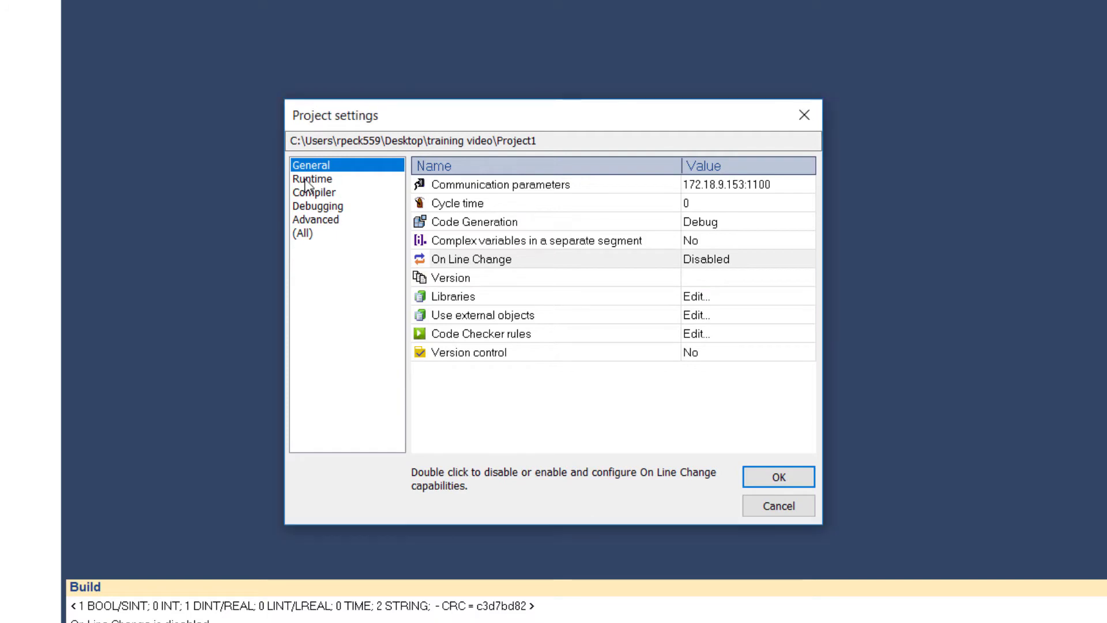
{"action": "left_click", "coordinate": [307, 180]}
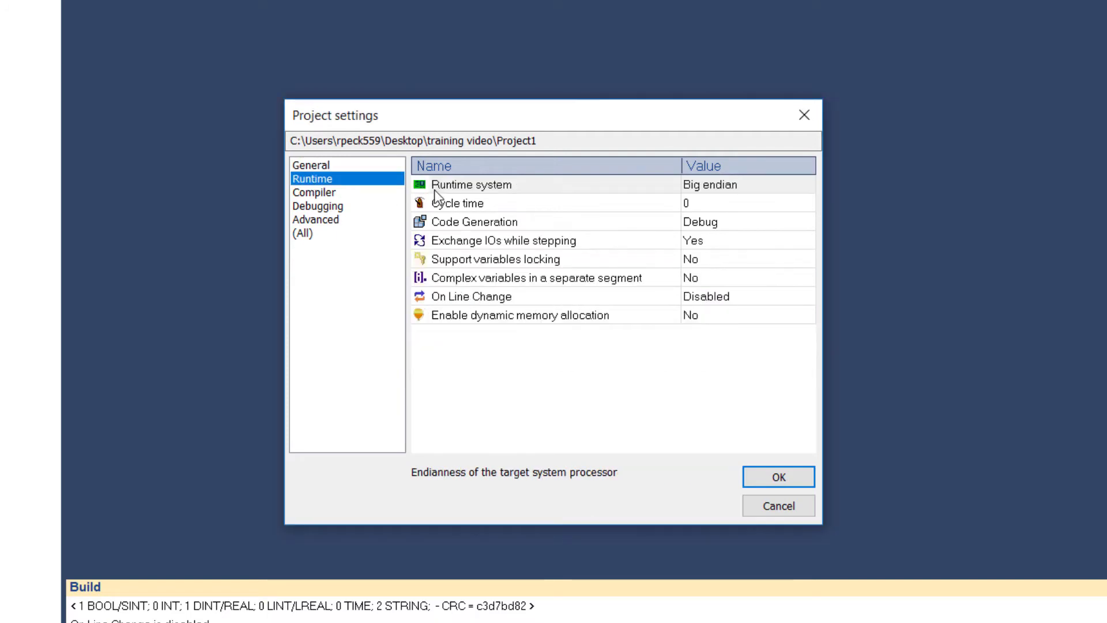
{"action": "left_click", "coordinate": [650, 190]}
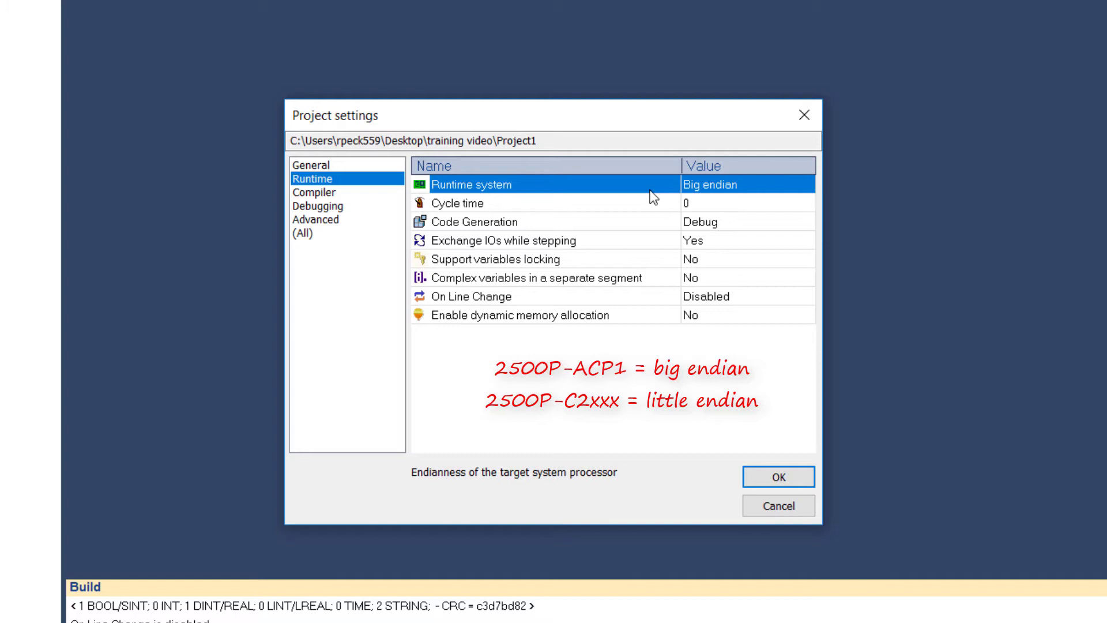
{"action": "double_click", "coordinate": [651, 191]}
{"action": "double_click", "coordinate": [653, 197]}
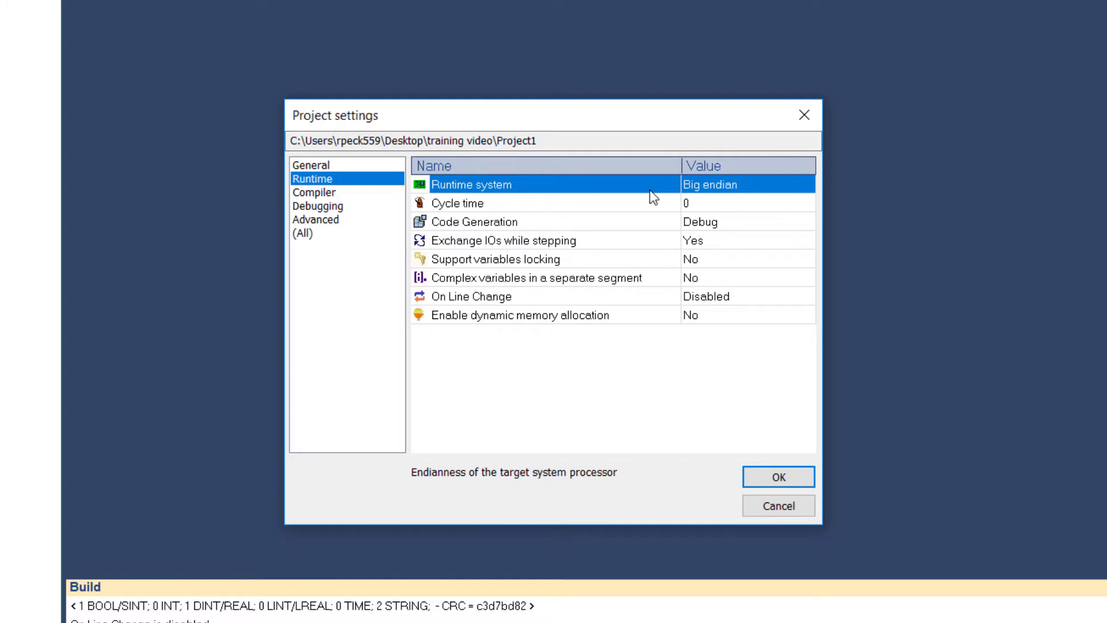
Examine the compiler settings and the runtime password entry, and cancel without setting a password
{"action": "left_click", "coordinate": [329, 192]}
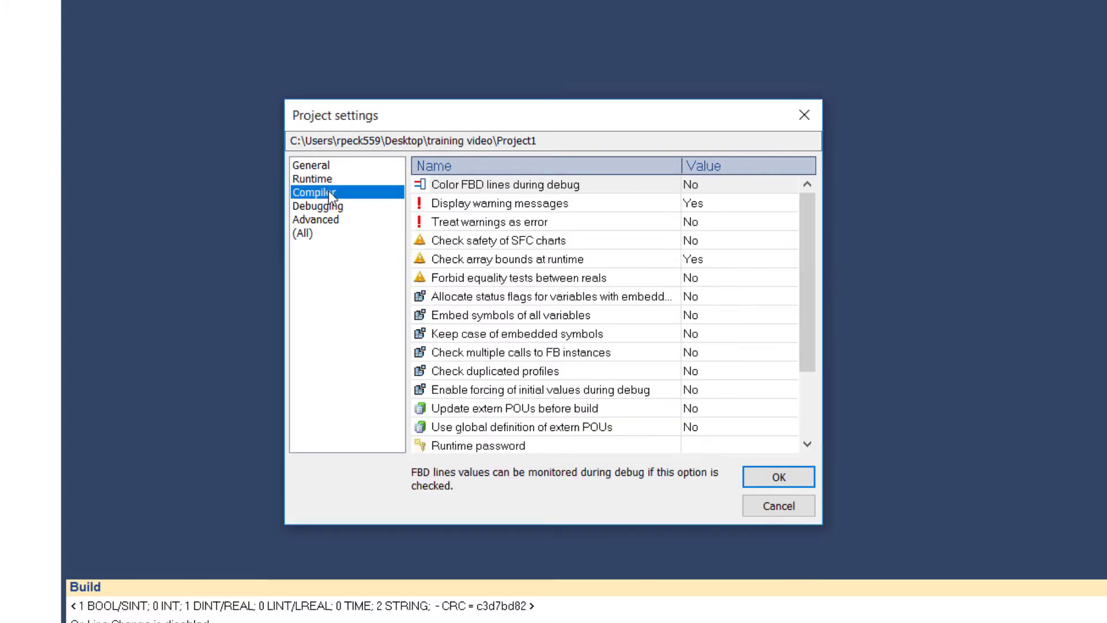
{"action": "left_click", "coordinate": [458, 446]}
{"action": "double_click", "coordinate": [470, 430]}
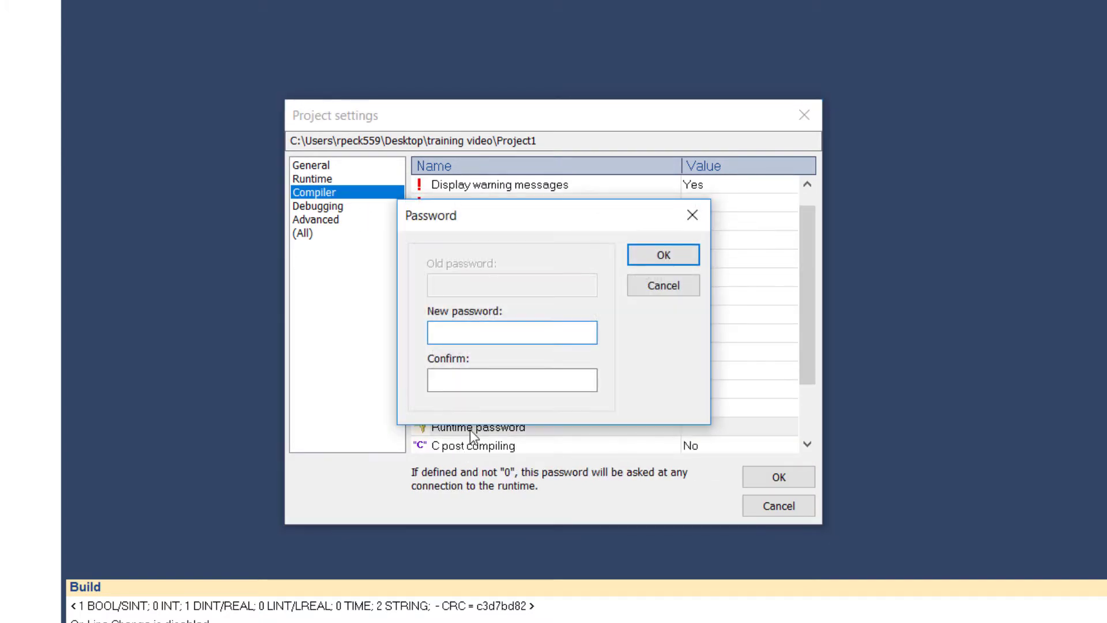
{"action": "left_click", "coordinate": [654, 283]}
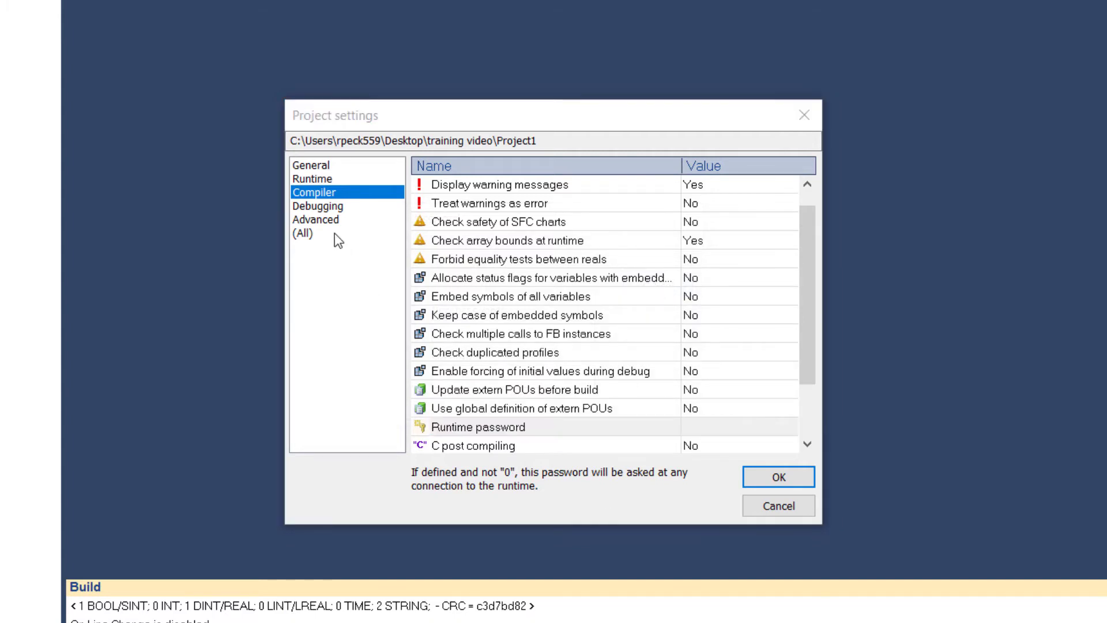
Enable 'Send source code for later project upload' in the debugging download procedure, and cancel the project settings
{"action": "left_click", "coordinate": [316, 212]}
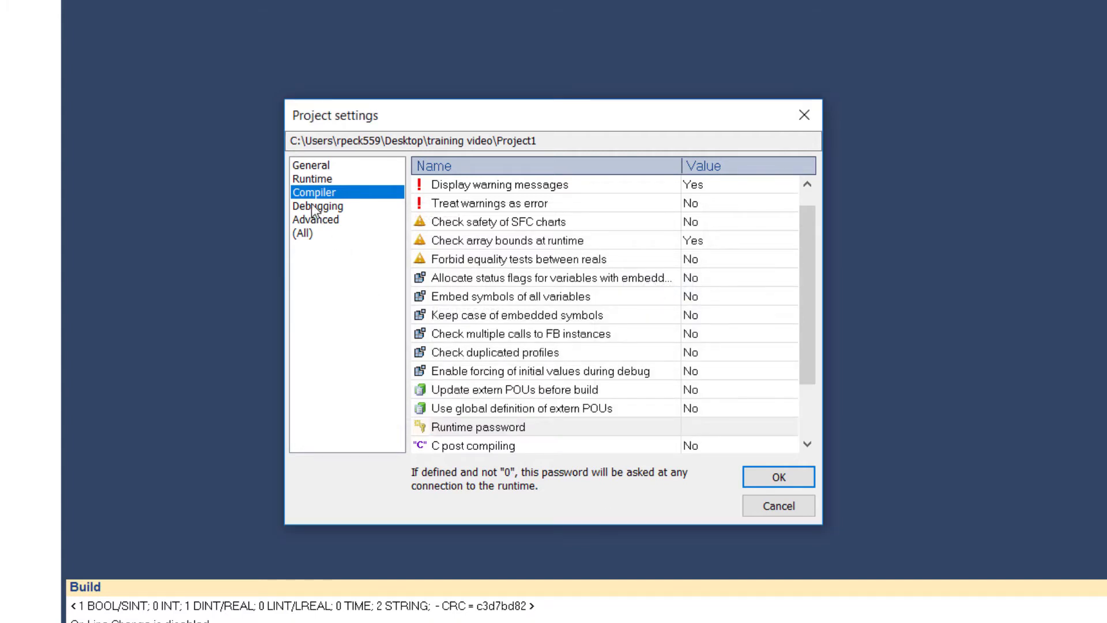
{"action": "left_click", "coordinate": [312, 206]}
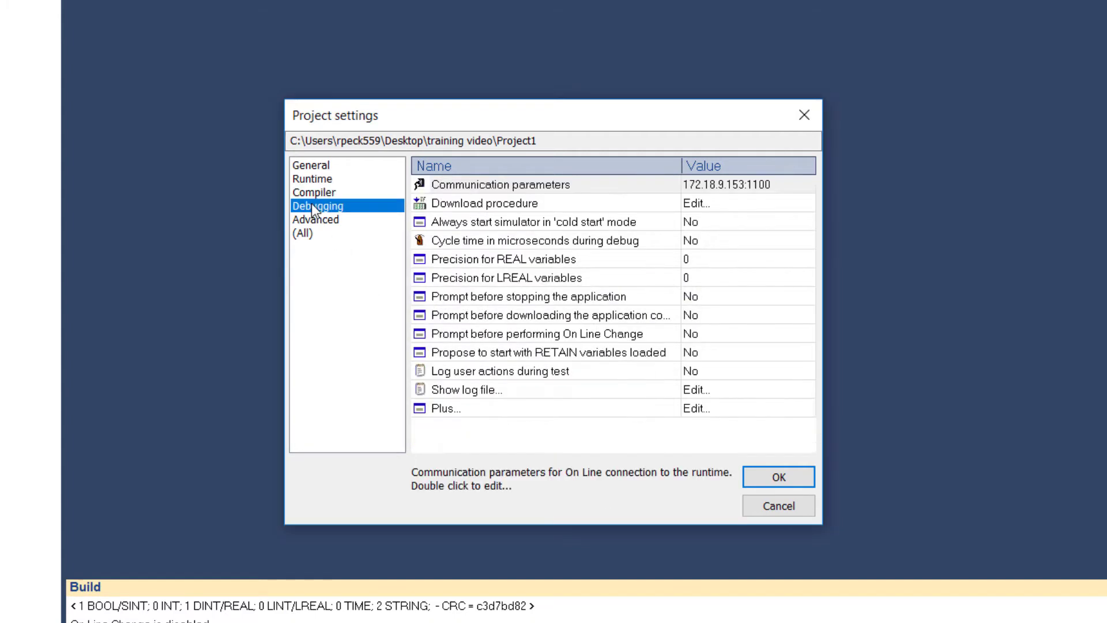
{"action": "double_click", "coordinate": [488, 205]}
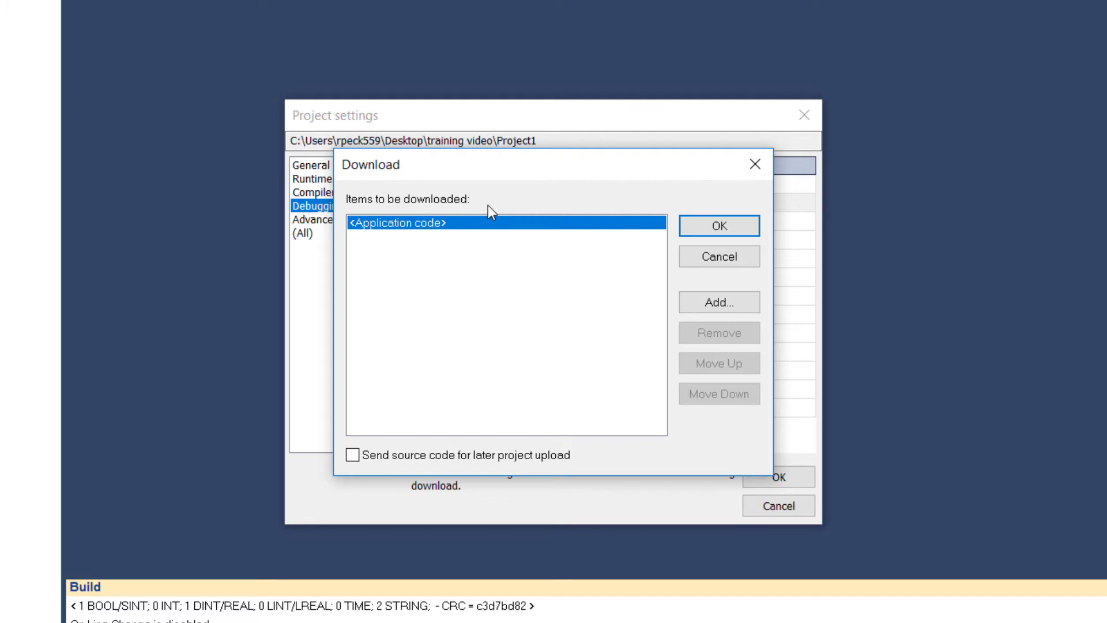
{"action": "left_click", "coordinate": [352, 455]}
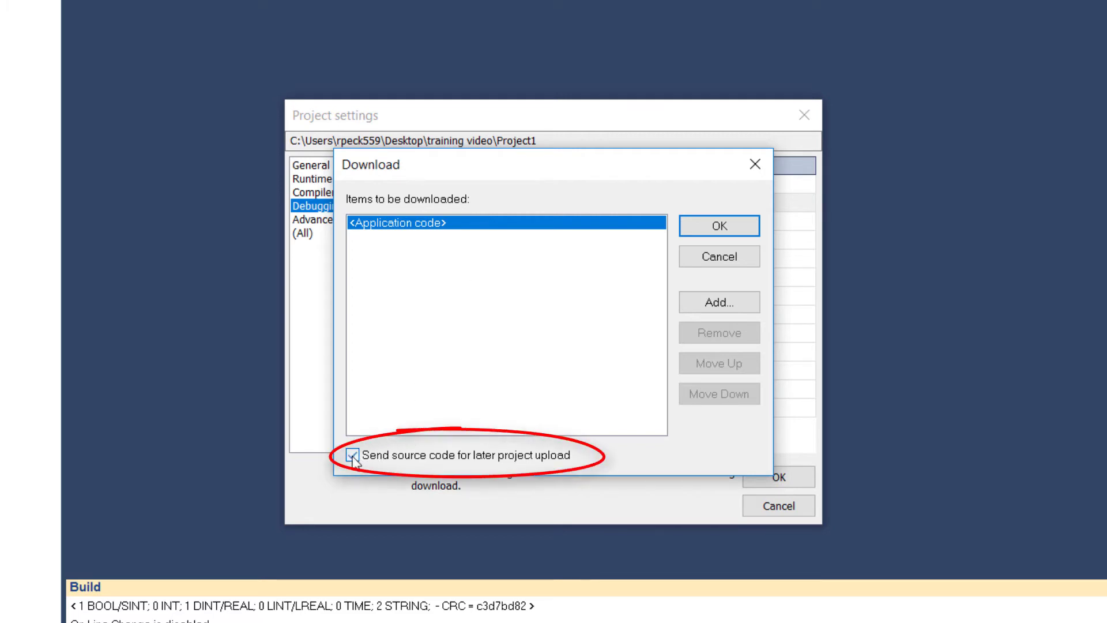
{"action": "left_click", "coordinate": [732, 227]}
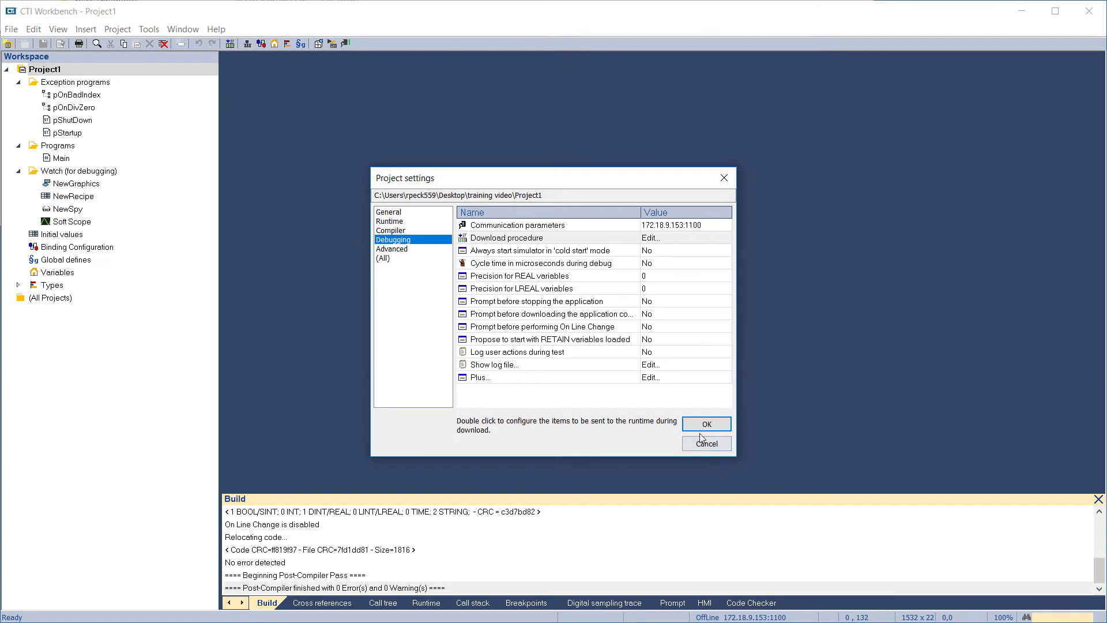
{"action": "left_click", "coordinate": [697, 449]}
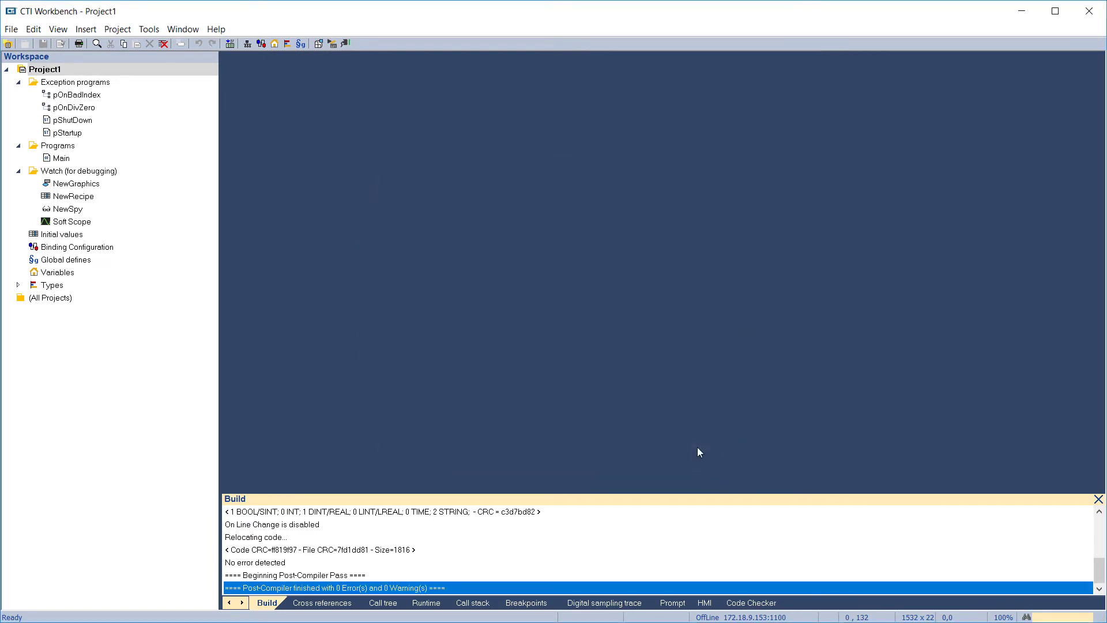
Insert a new LD - Ladder Diagram main program named Practice under Programs, with the description "This is a practice program"
{"action": "left_click", "coordinate": [58, 148]}
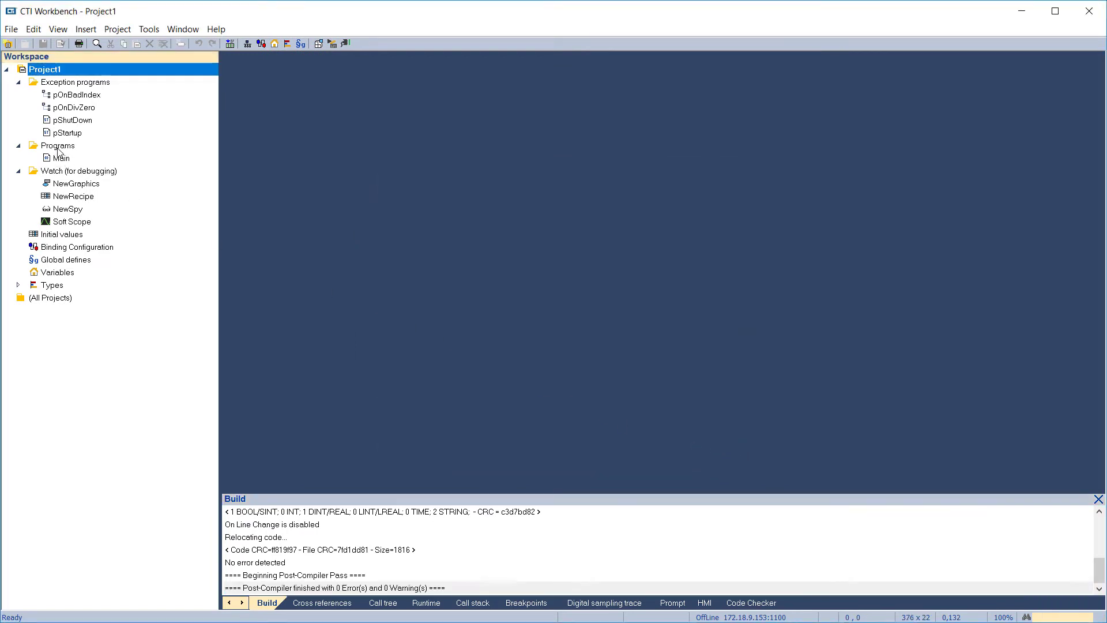
{"action": "right_click", "coordinate": [58, 149]}
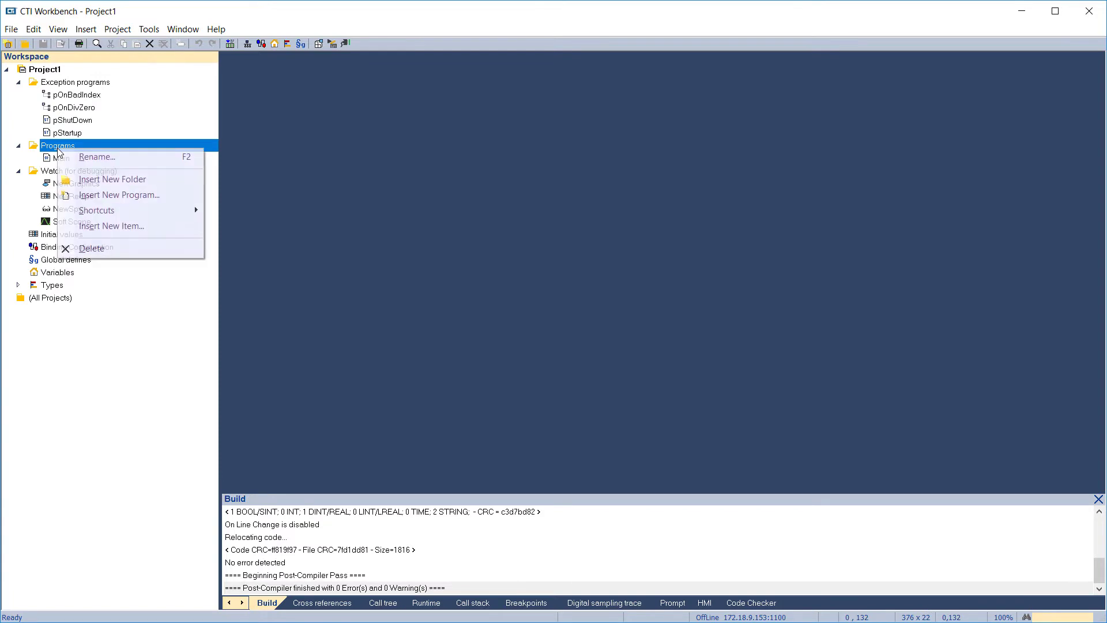
{"action": "left_click", "coordinate": [94, 197]}
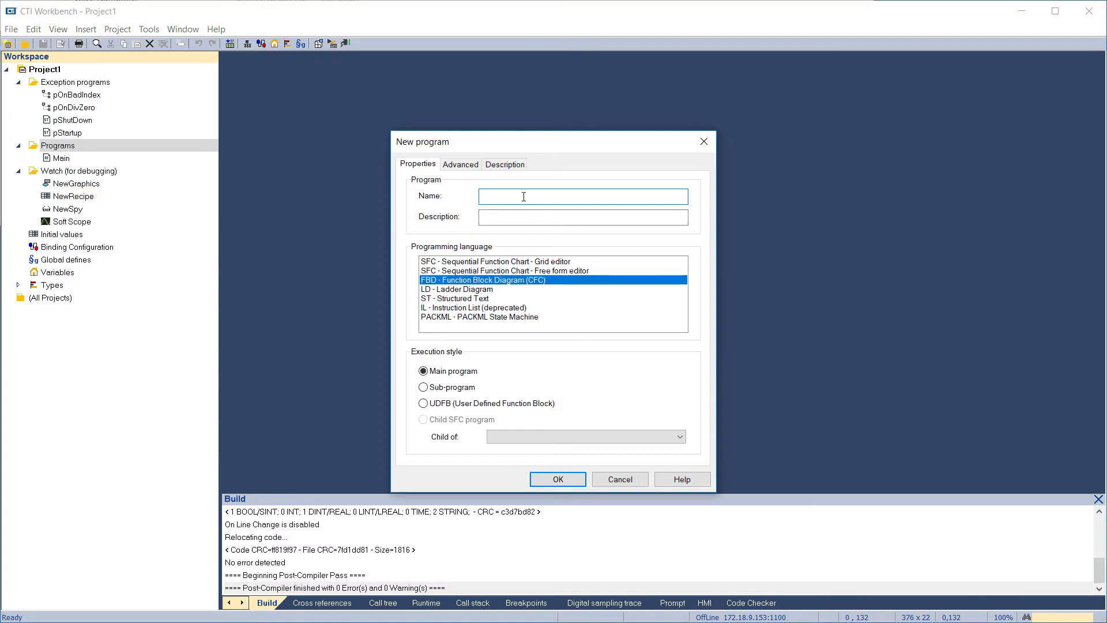
{"action": "type", "text": "Practice"}
{"action": "key", "text": "Tab"}
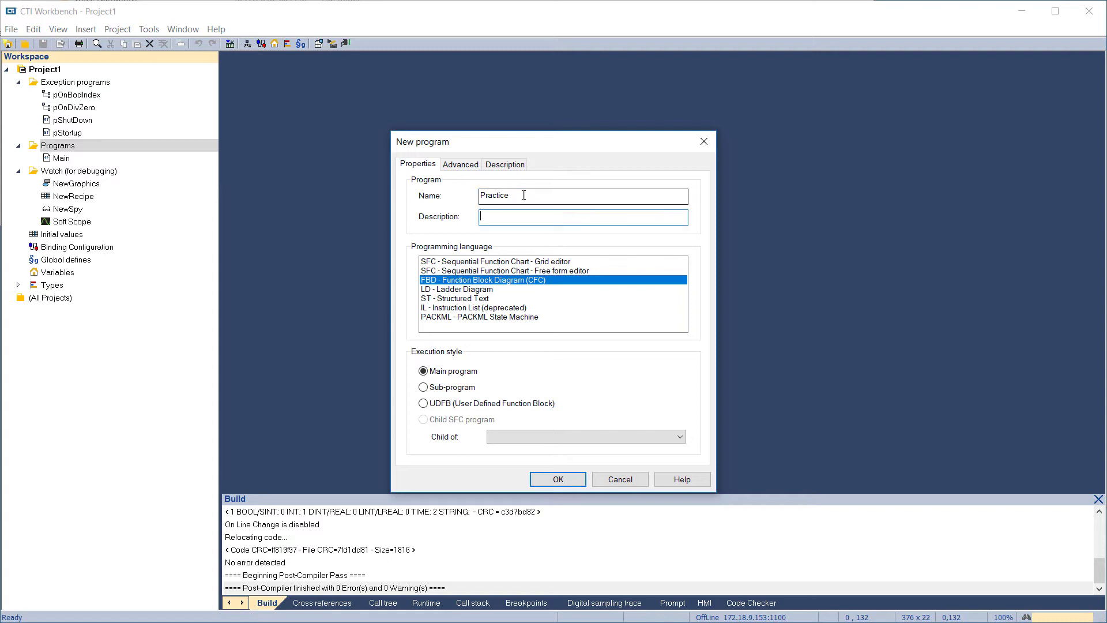
{"action": "type", "text": "This is a practice program"}
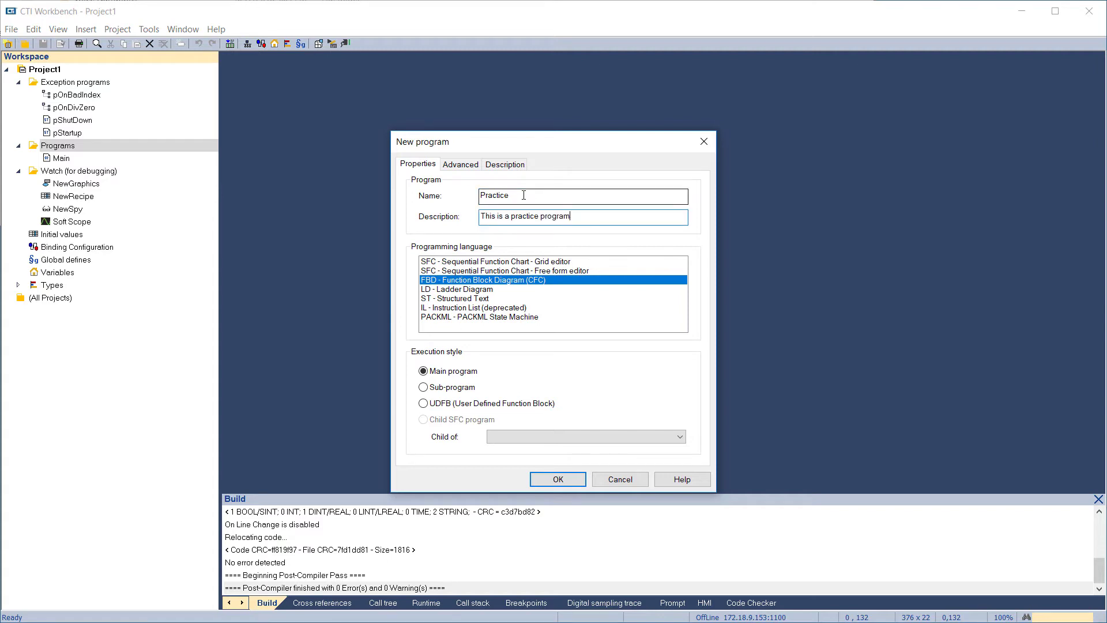
{"action": "left_click", "coordinate": [472, 289]}
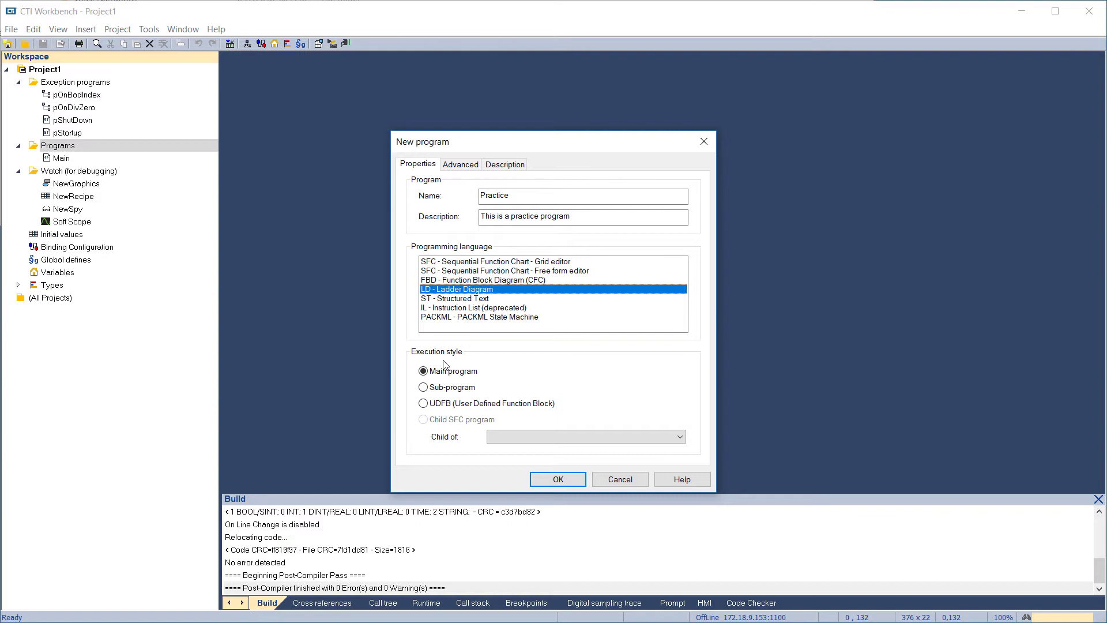
{"action": "left_click", "coordinate": [542, 482]}
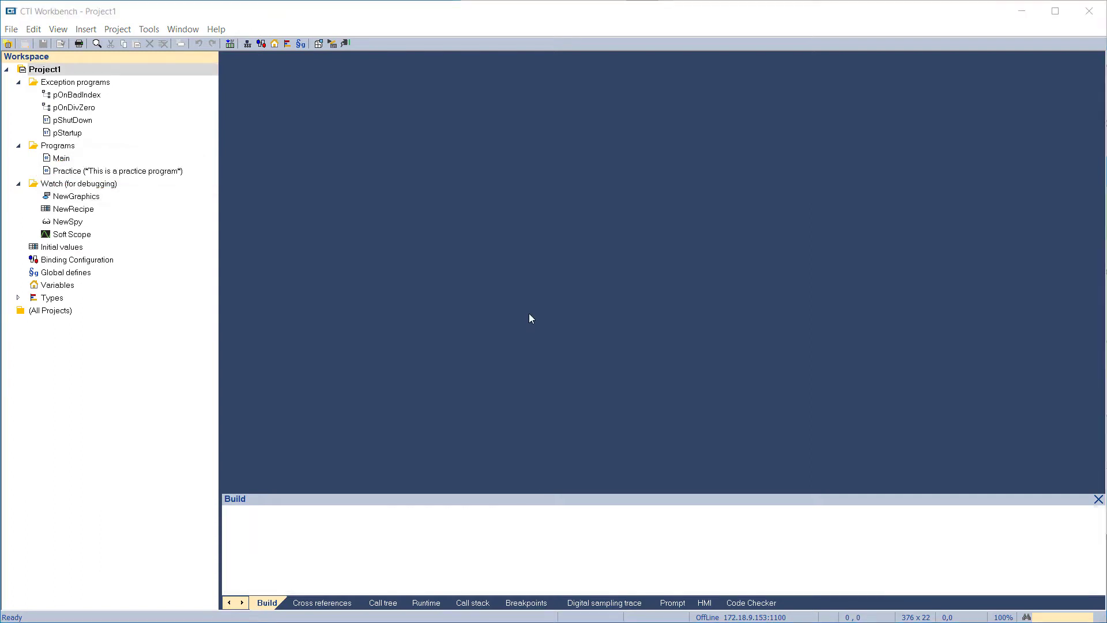
In Project1's cycle configuration, move the Main program two places down the execution order and back to first place
{"action": "right_click", "coordinate": [91, 71]}
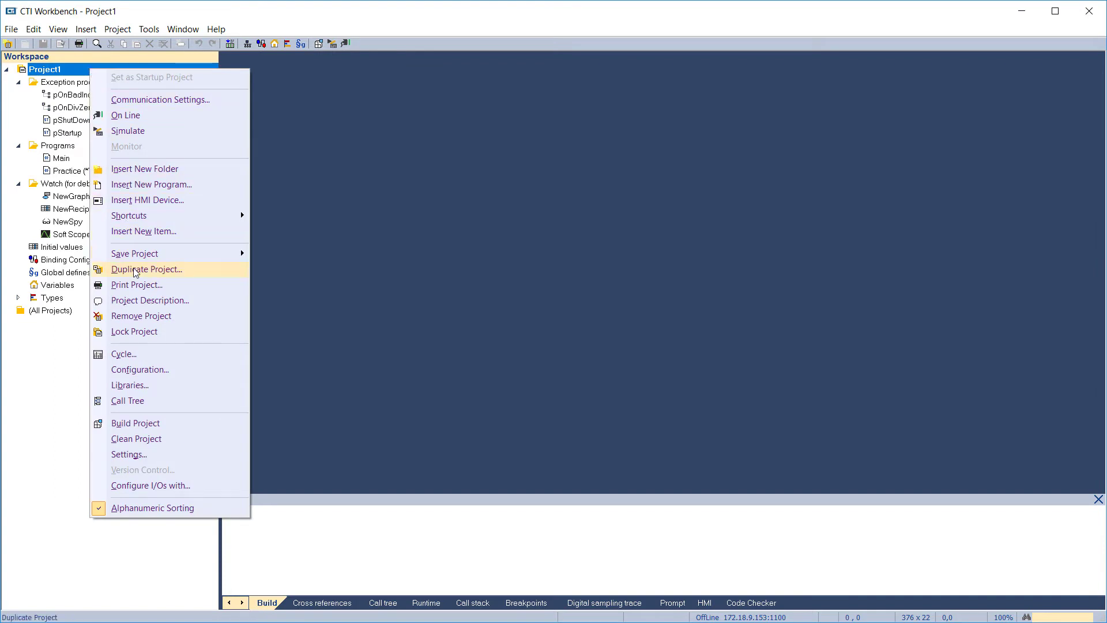
{"action": "left_click", "coordinate": [135, 358]}
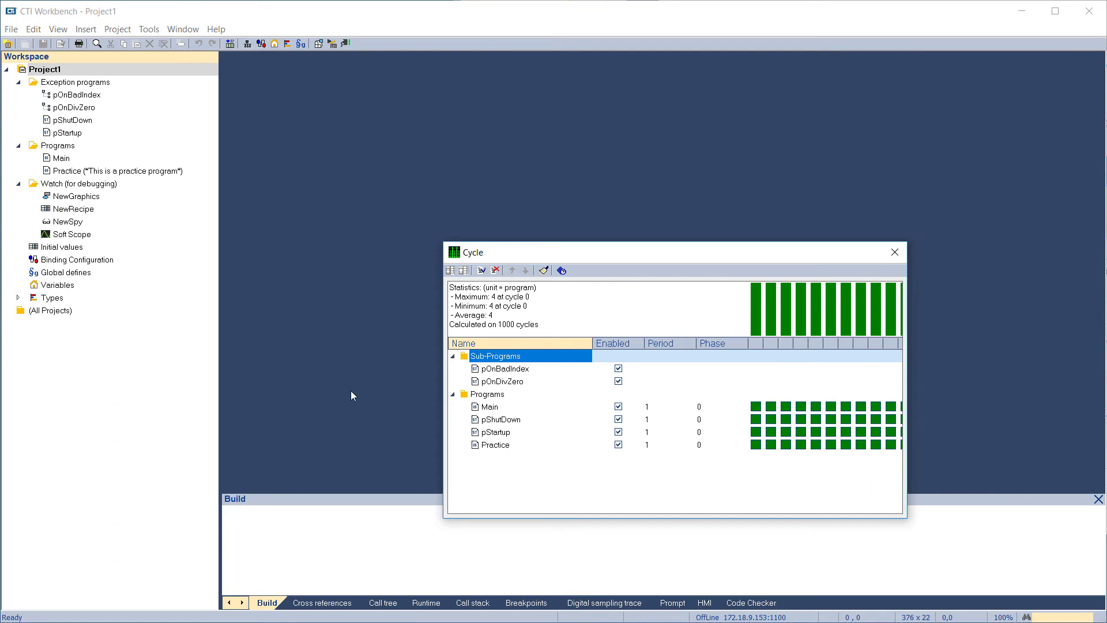
{"action": "left_click", "coordinate": [484, 407]}
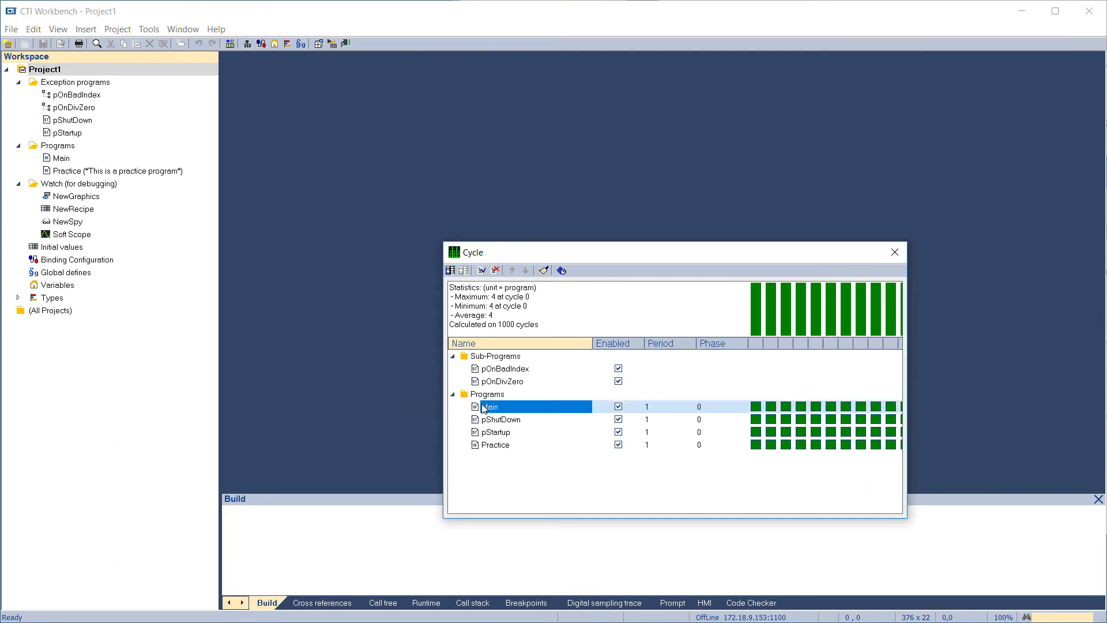
{"action": "left_click", "coordinate": [451, 271]}
{"action": "left_click", "coordinate": [450, 270]}
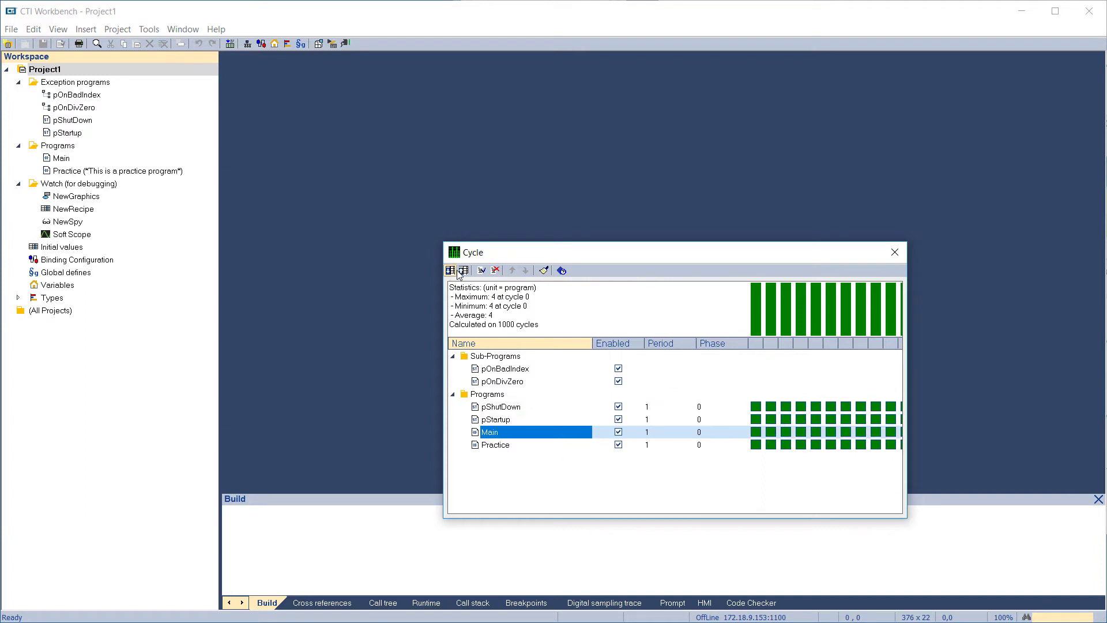
{"action": "left_click", "coordinate": [463, 271]}
{"action": "left_click", "coordinate": [463, 270]}
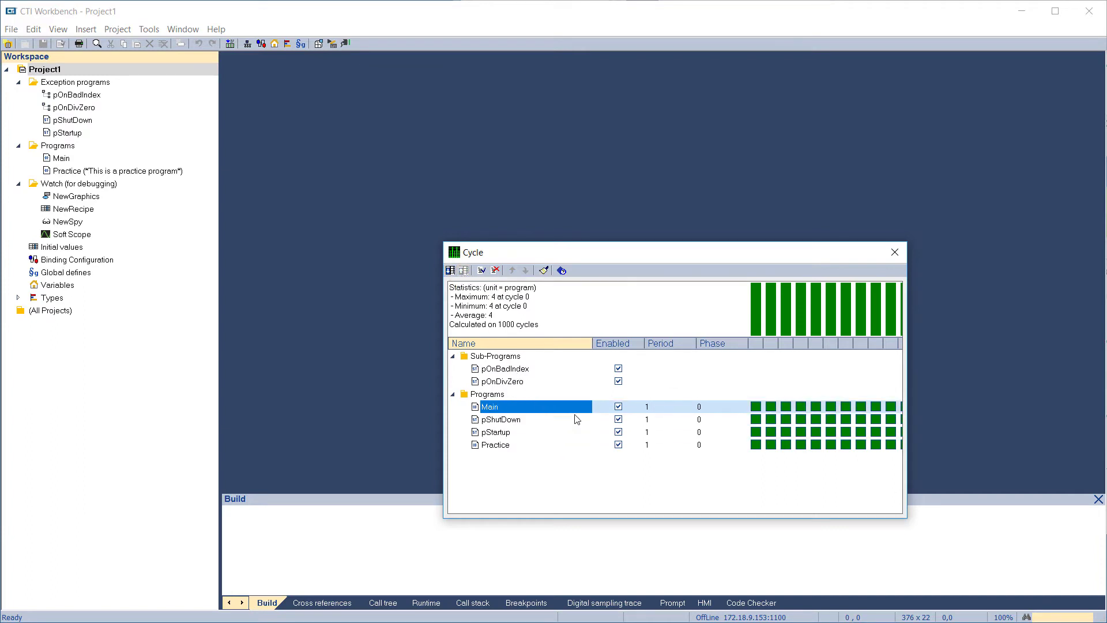
Disable the Main and pShutDown programs in the cycle, and enable both of them again
{"action": "left_click", "coordinate": [618, 407]}
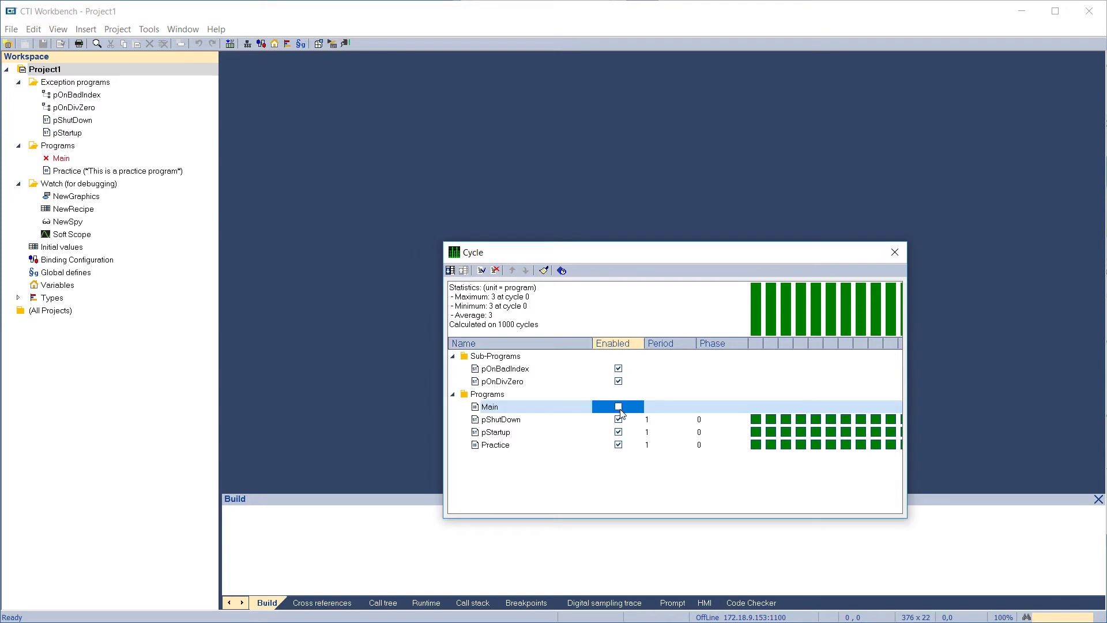
{"action": "left_click", "coordinate": [619, 419]}
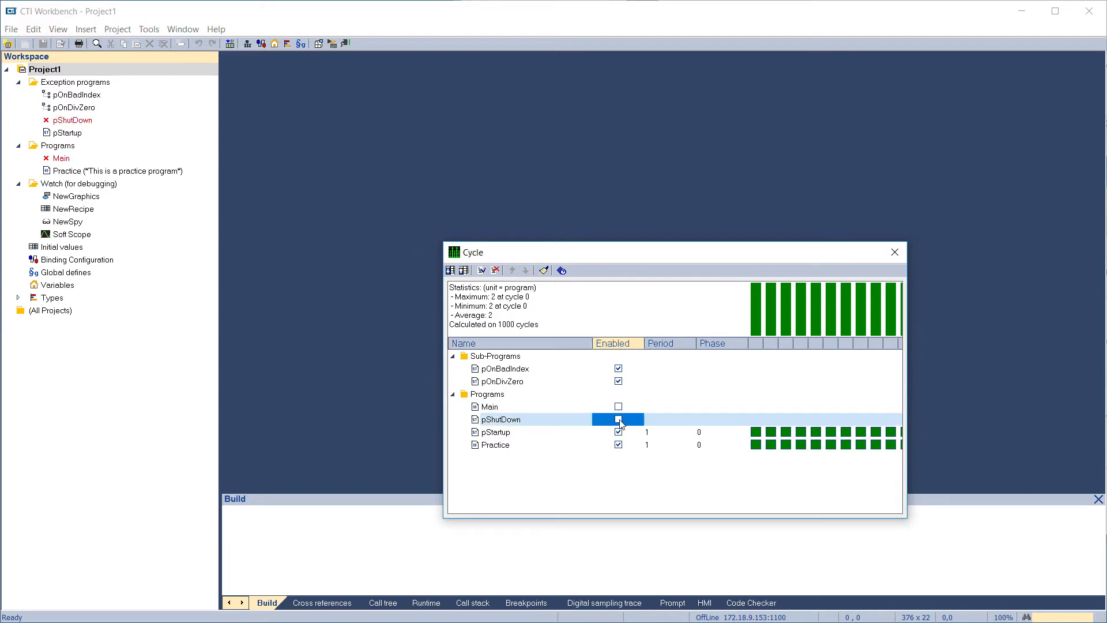
{"action": "left_click", "coordinate": [619, 420]}
{"action": "left_click", "coordinate": [619, 407]}
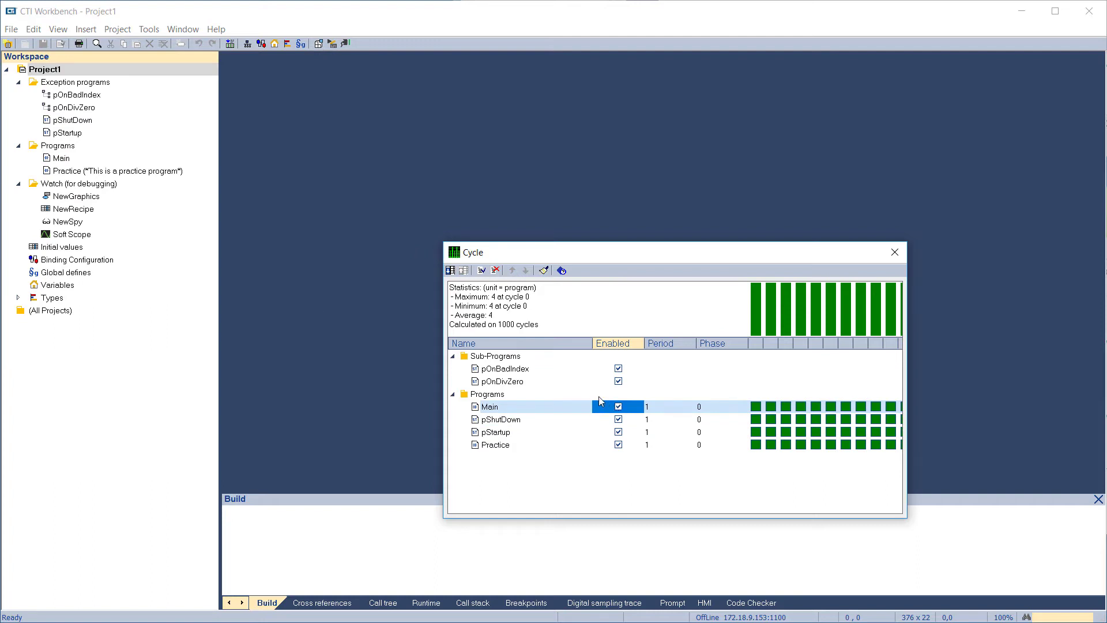
Try a period of 2 for the Main program, change it to 3, and set its phase to 1
{"action": "left_click", "coordinate": [659, 407]}
{"action": "type", "text": "2"}
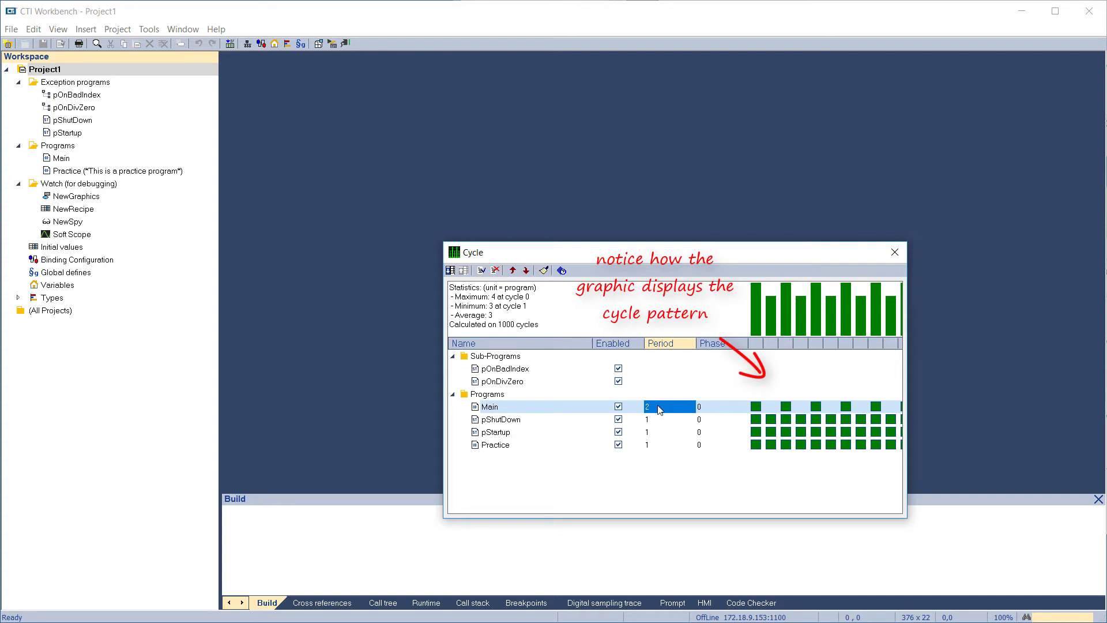
{"action": "type", "text": "3"}
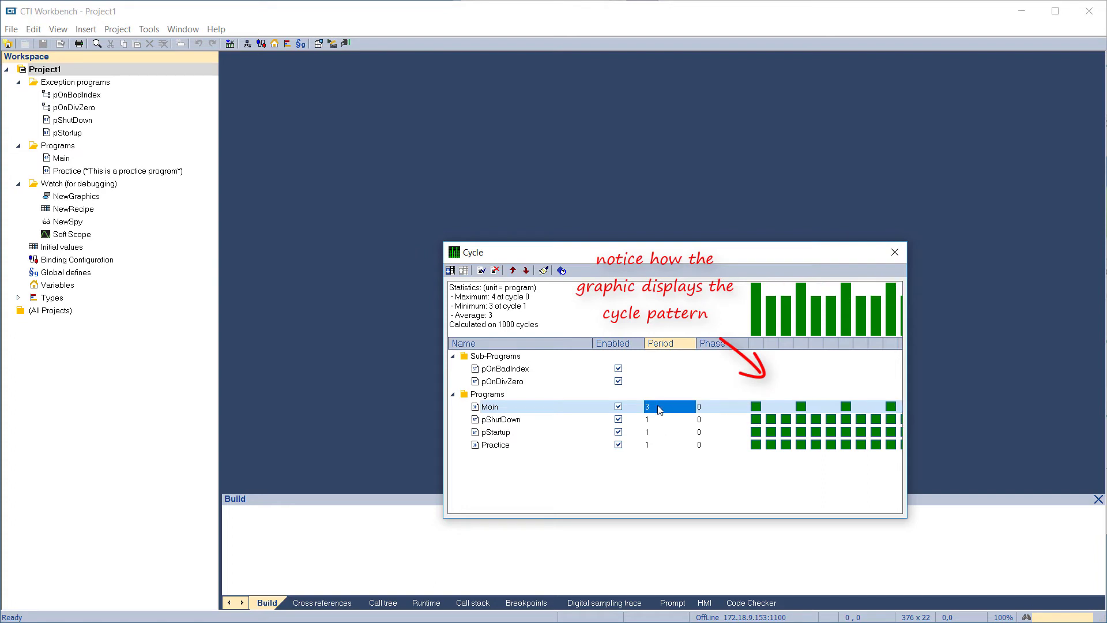
{"action": "left_click", "coordinate": [716, 407]}
{"action": "type", "text": "1"}
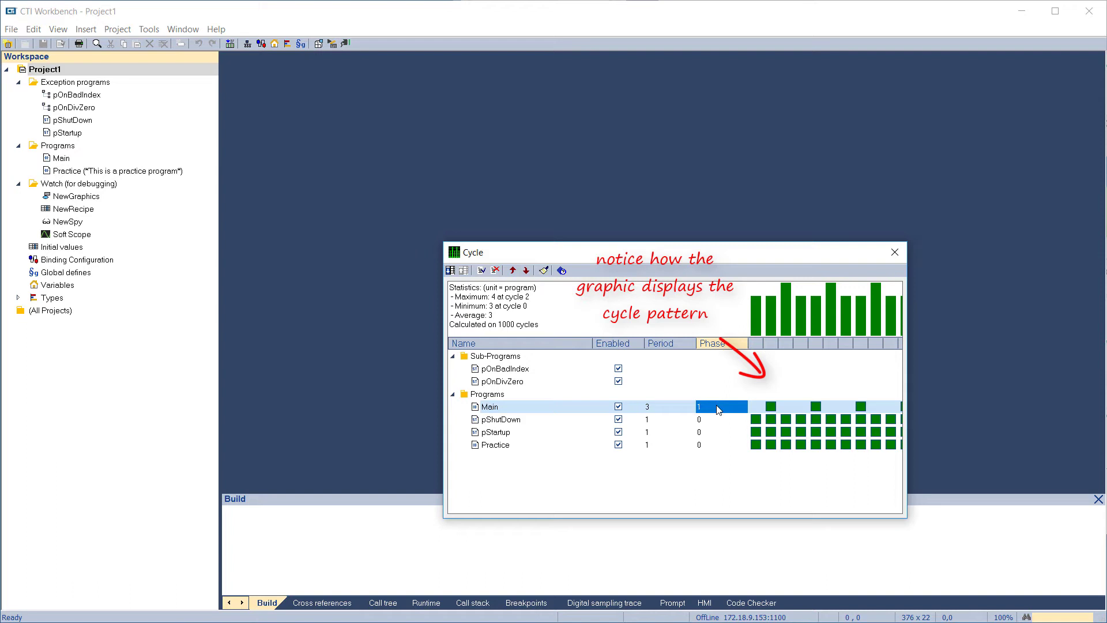
Set the Main program's phase to 2 and close the cycle configuration
{"action": "type", "text": "2"}
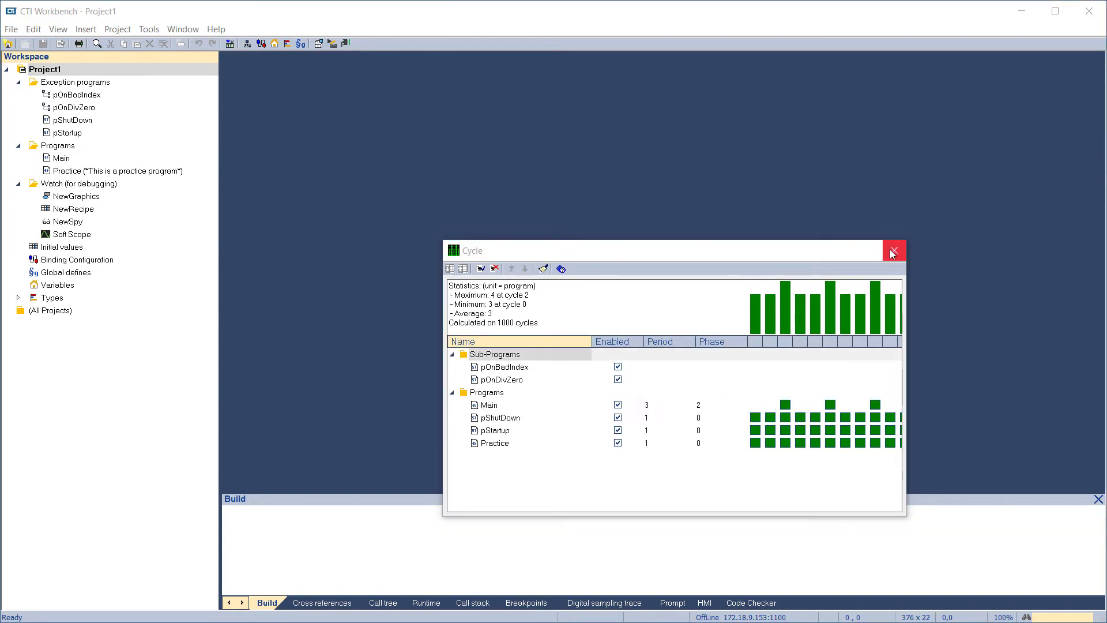
{"action": "left_click", "coordinate": [893, 252]}
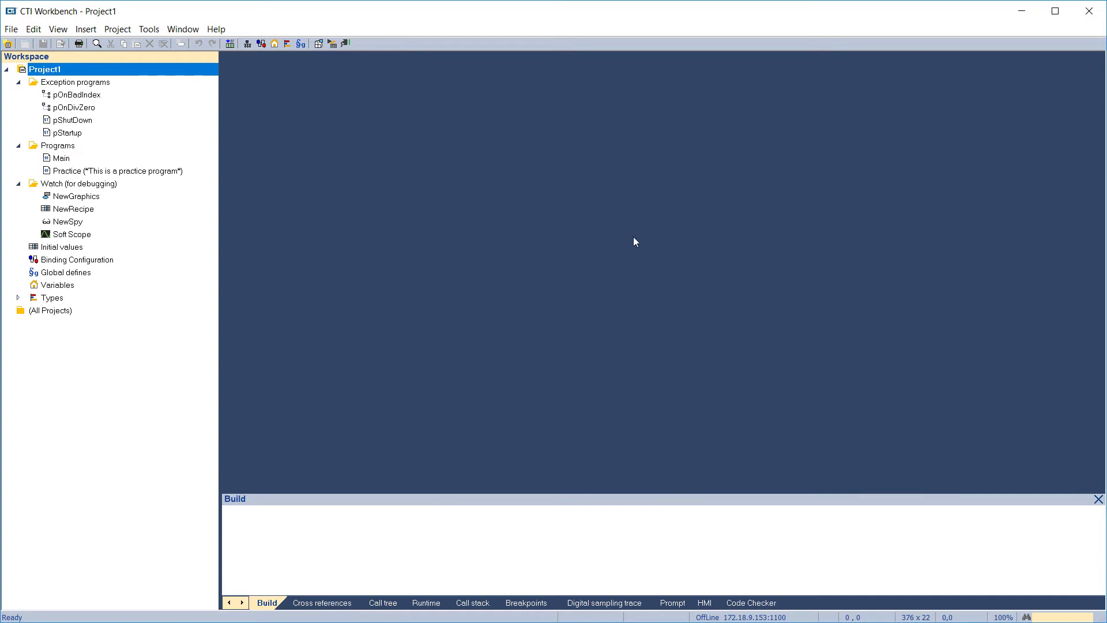
Open the Practice program for editing and insert a new rung
{"action": "double_click", "coordinate": [87, 174]}
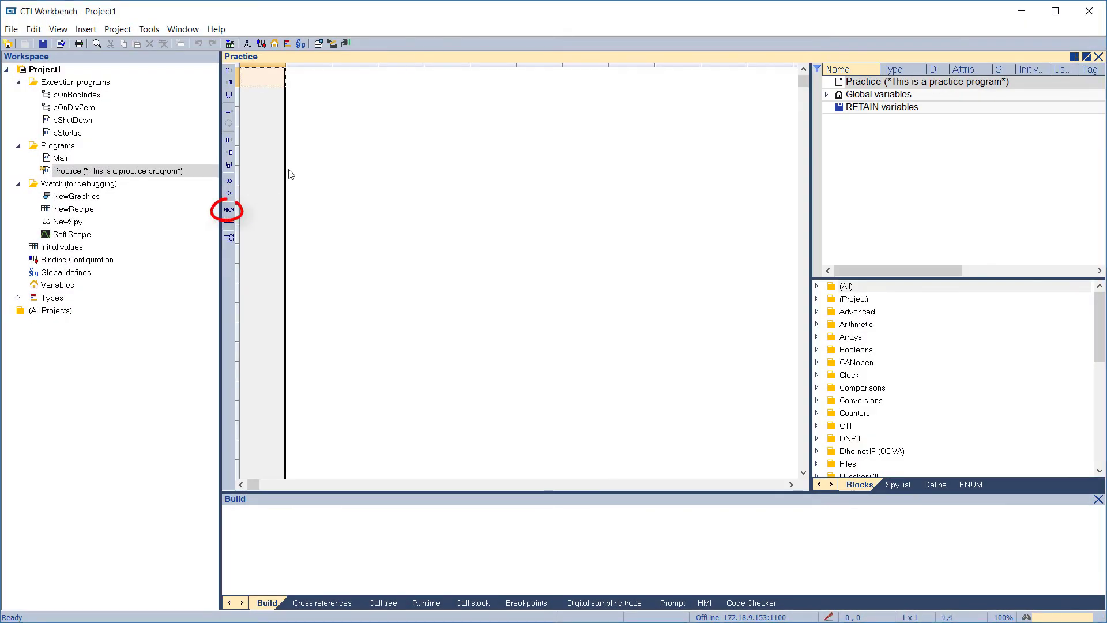
{"action": "left_click", "coordinate": [230, 210]}
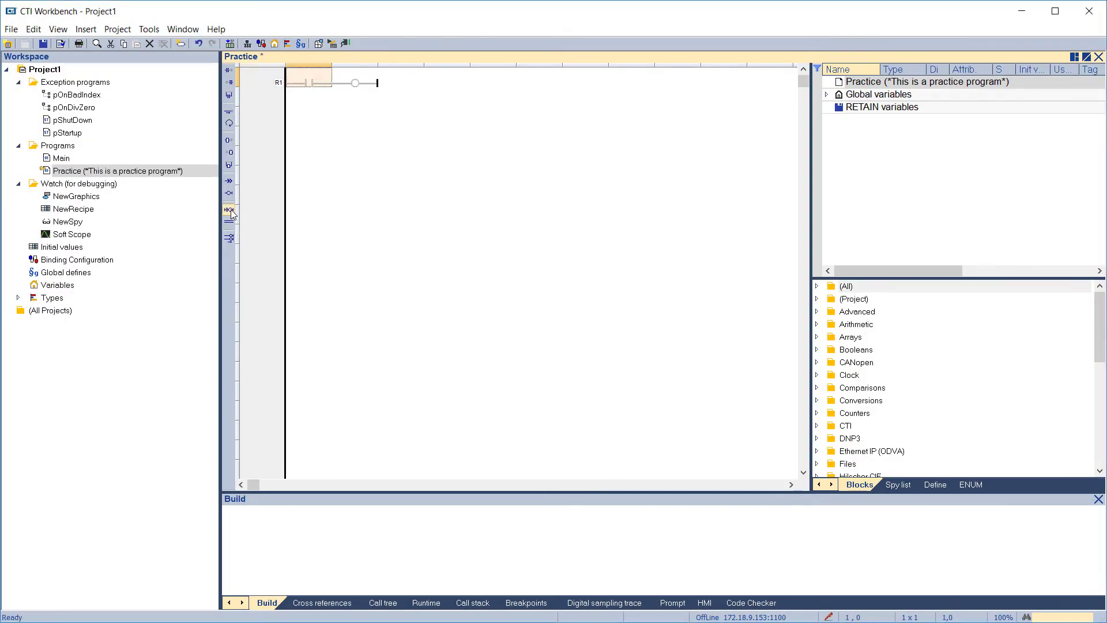
Assign the rung's contact to a new BOOL variable MotorStart, declared in Practice with the description "Motor #1"
{"action": "double_click", "coordinate": [306, 78]}
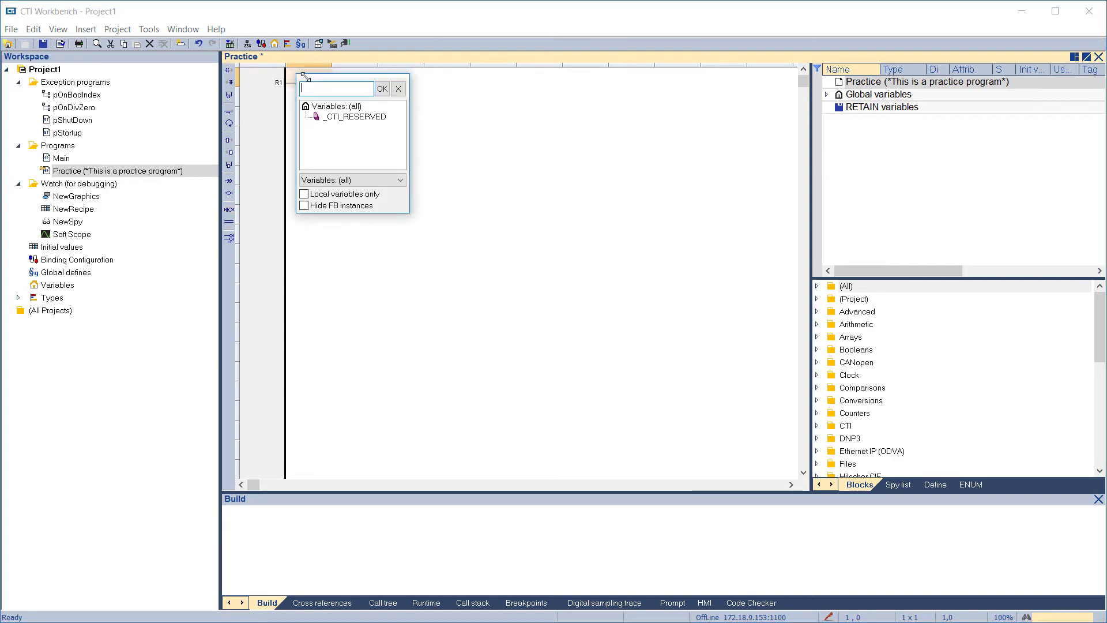
{"action": "type", "text": "MotorStart"}
{"action": "left_click", "coordinate": [381, 88]}
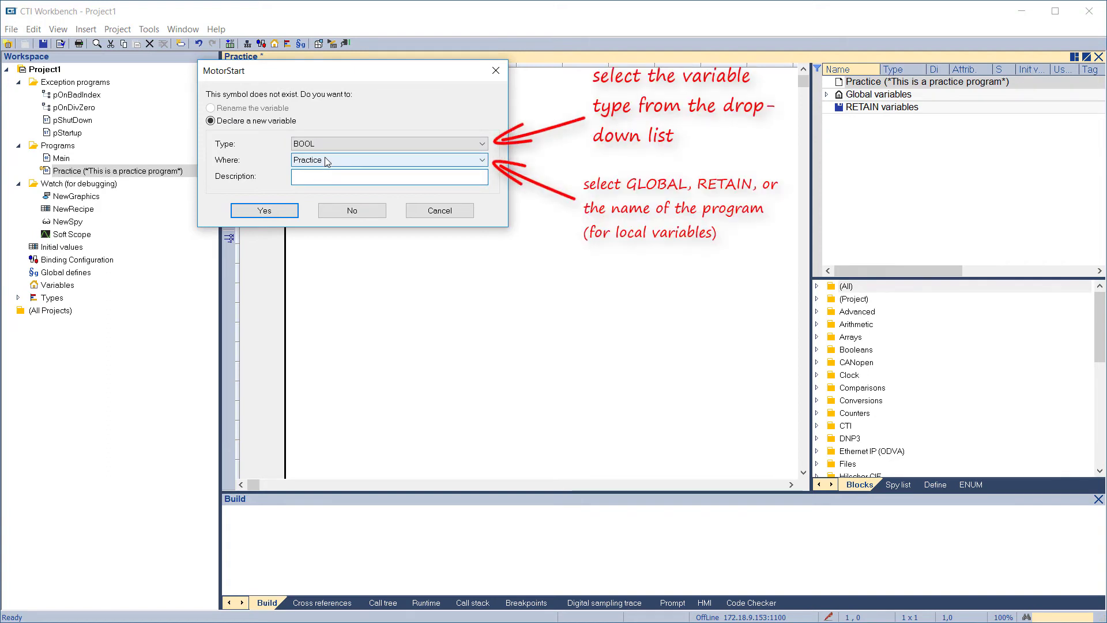
{"action": "type", "text": "Motor #1"}
{"action": "left_click", "coordinate": [270, 209]}
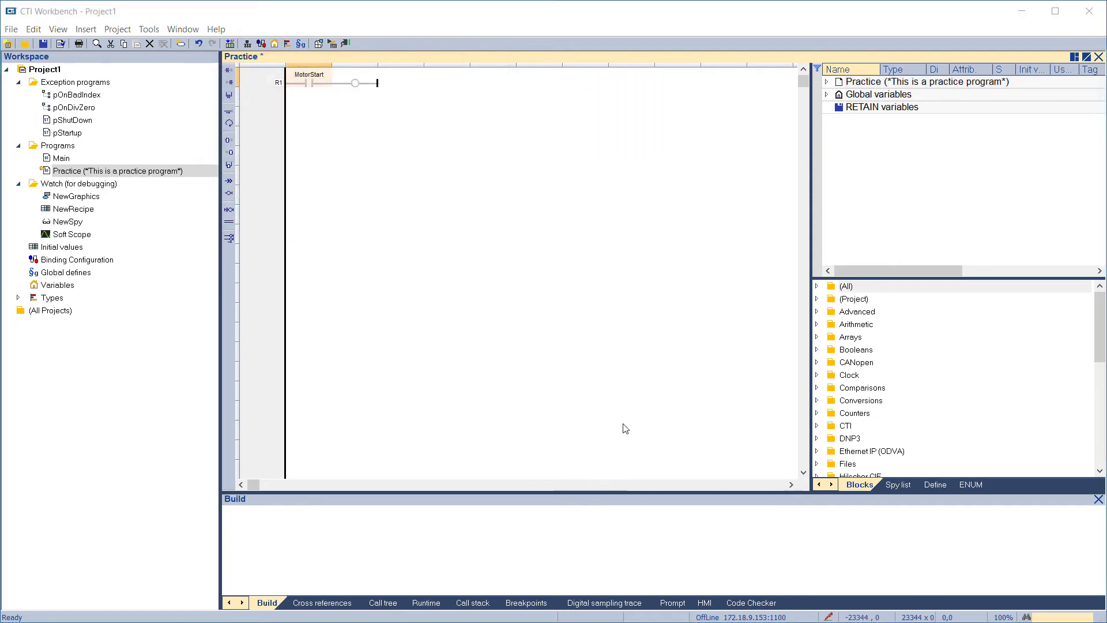
Move MotorStart from the Practice variables to the Global variables and set its initial value to TRUE
{"action": "left_click", "coordinate": [829, 83]}
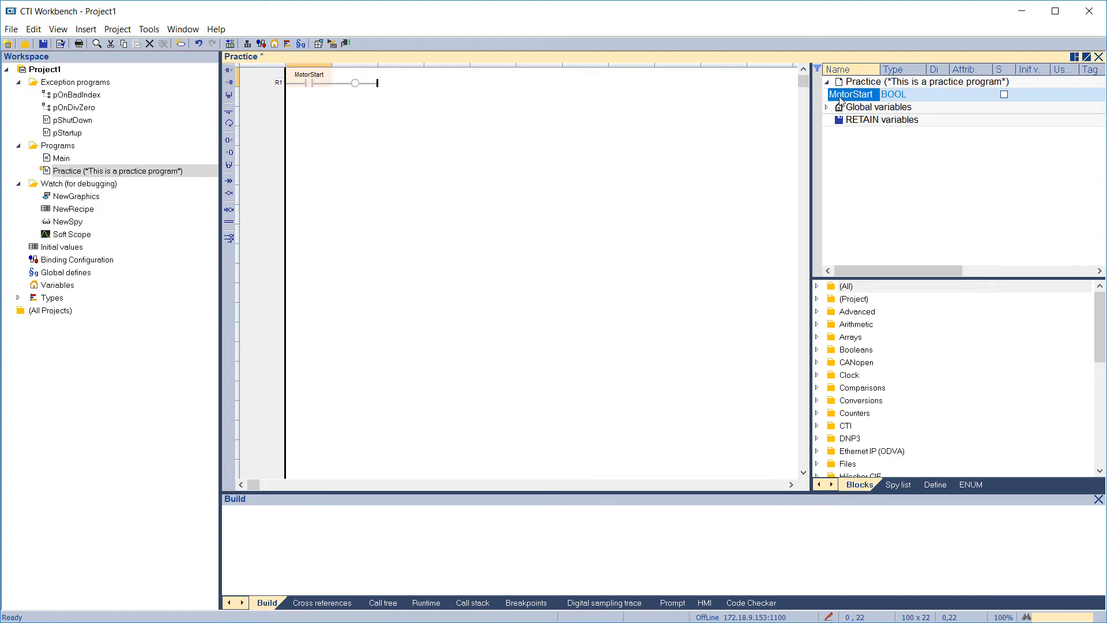
{"action": "left_click_drag", "start_coordinate": [840, 95], "coordinate": [840, 109]}
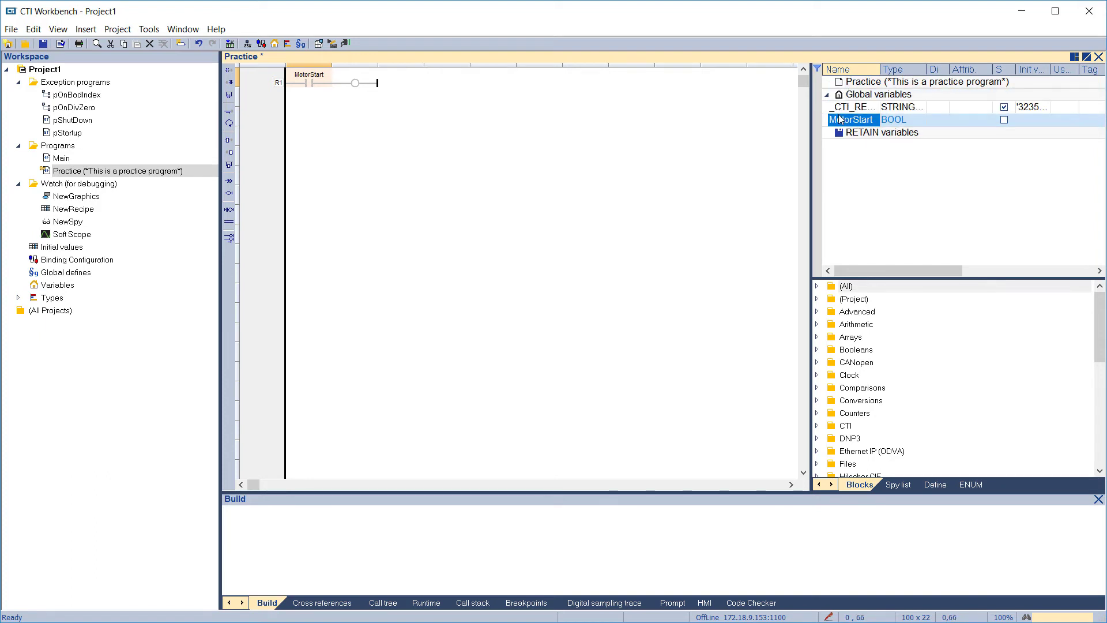
{"action": "left_click_drag", "start_coordinate": [1051, 69], "coordinate": [1073, 69]}
{"action": "left_click", "coordinate": [1030, 120]}
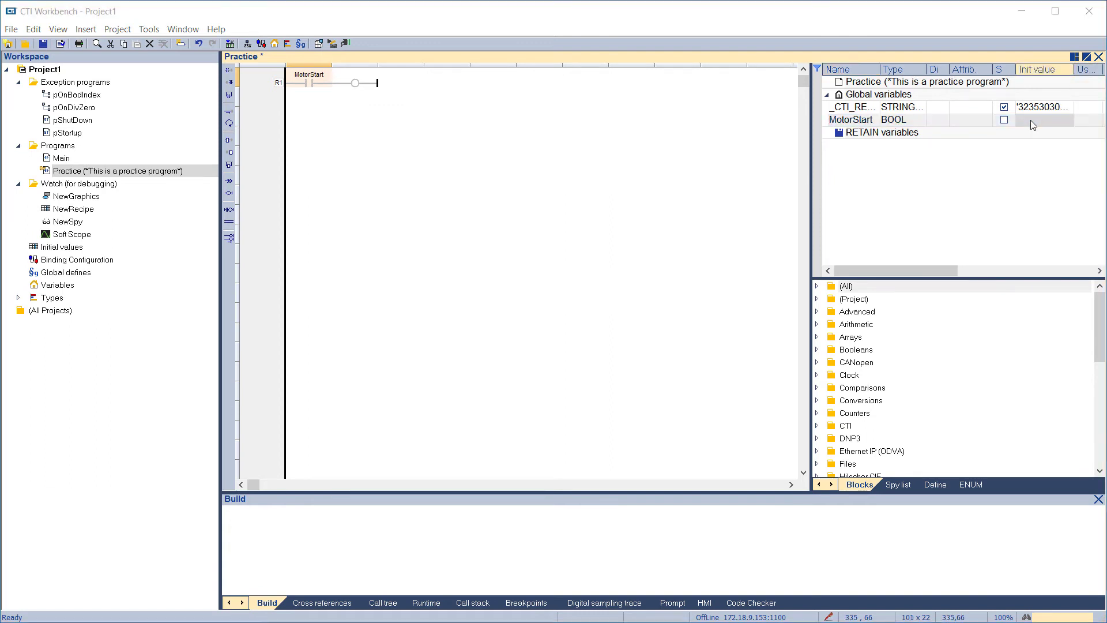
{"action": "type", "text": "TRUE"}
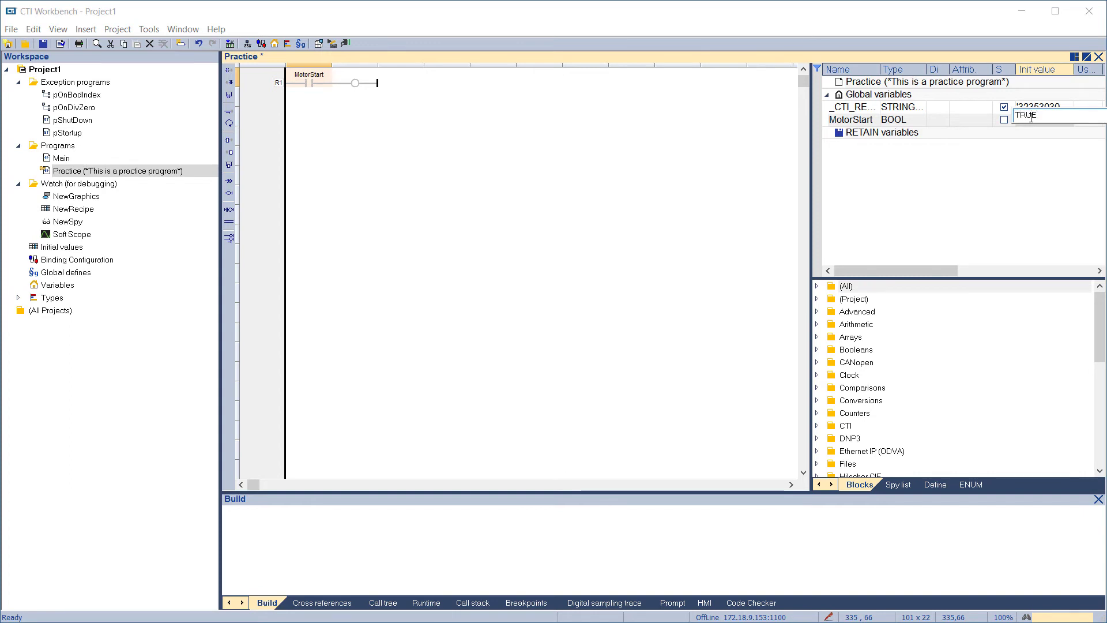
{"action": "key", "text": "Return"}
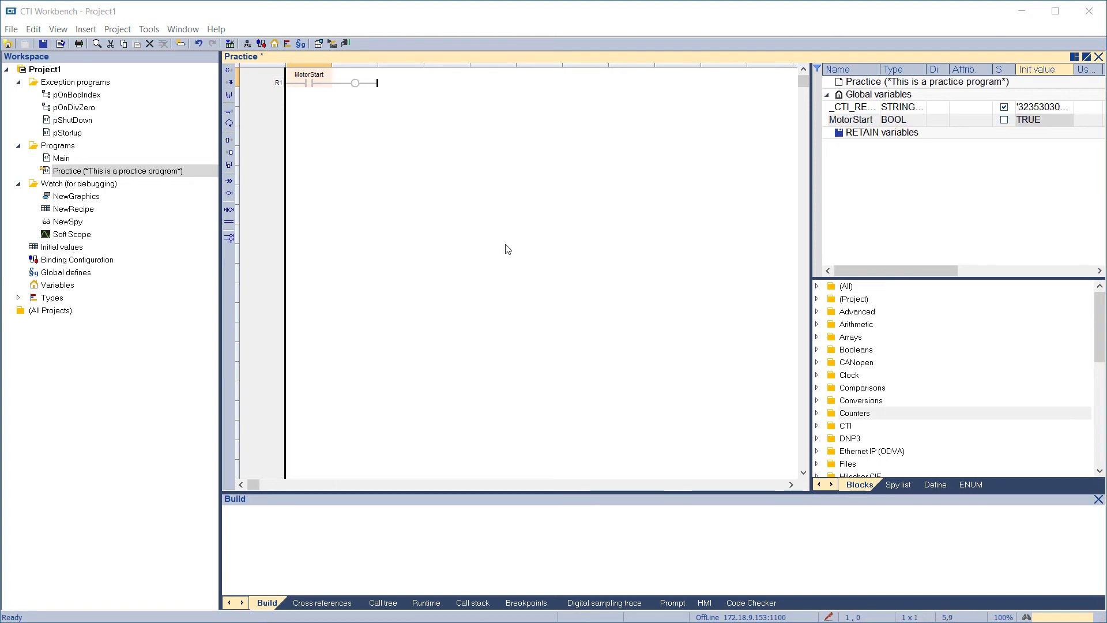
Assign the rung's coil to a new BOOL variable MotorRun, declared in Practice with the description "Motor #1"
{"action": "double_click", "coordinate": [352, 83]}
{"action": "type", "text": "Motor"}
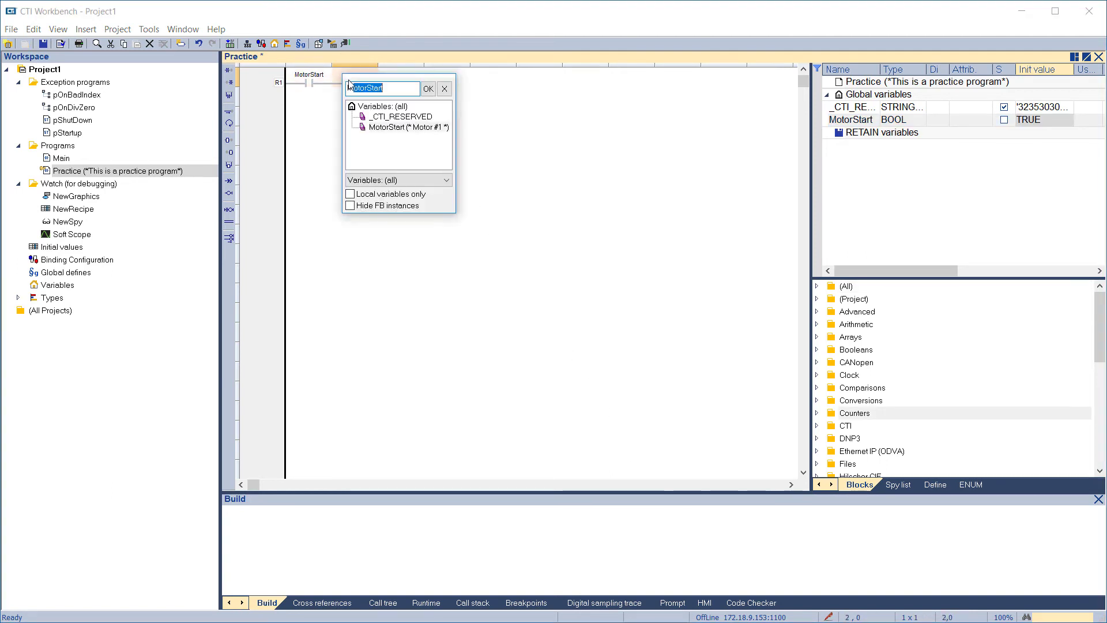
{"action": "type", "text": "Run"}
{"action": "key", "text": "Return"}
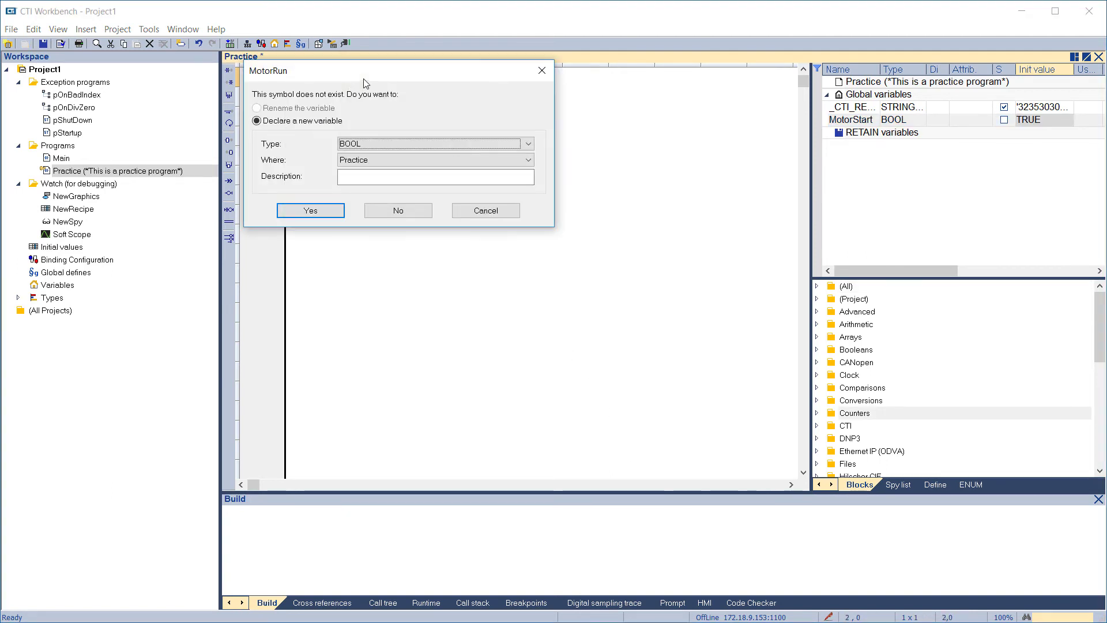
{"action": "left_click", "coordinate": [357, 177]}
{"action": "type", "text": "Motor #1"}
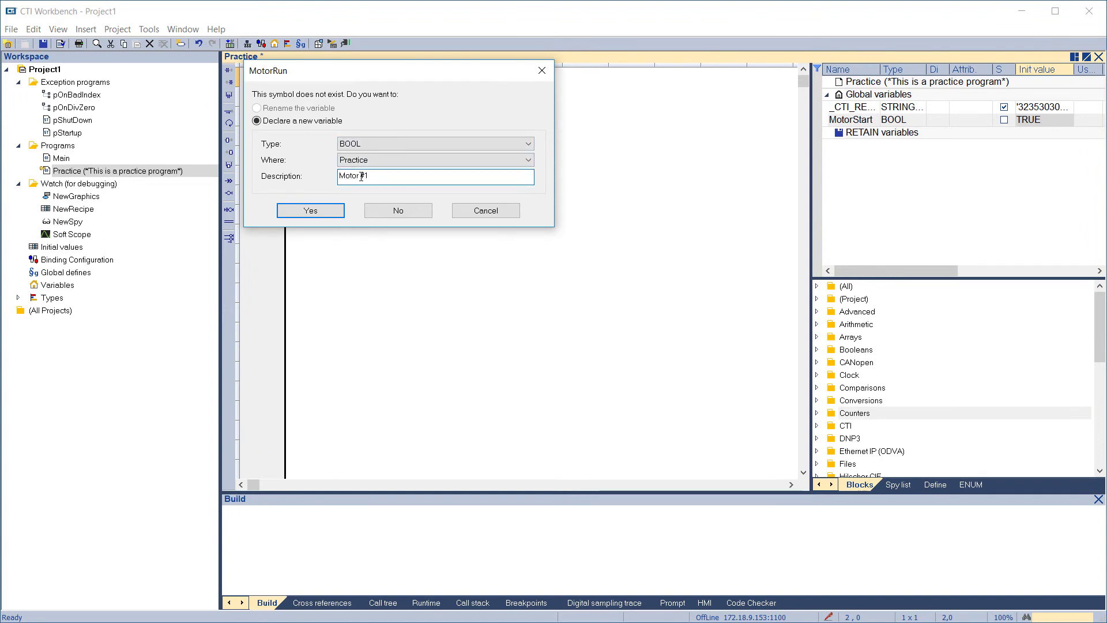
{"action": "left_click", "coordinate": [311, 211]}
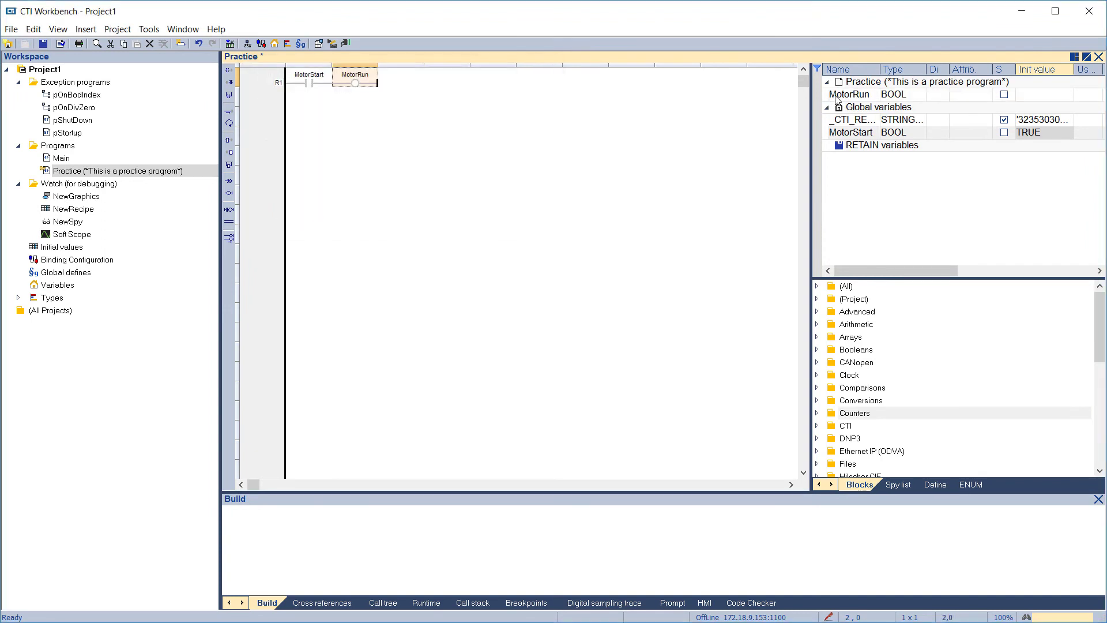
Move MotorRun from the Practice variables to the Global variables
{"action": "left_click_drag", "start_coordinate": [838, 109], "coordinate": [839, 108]}
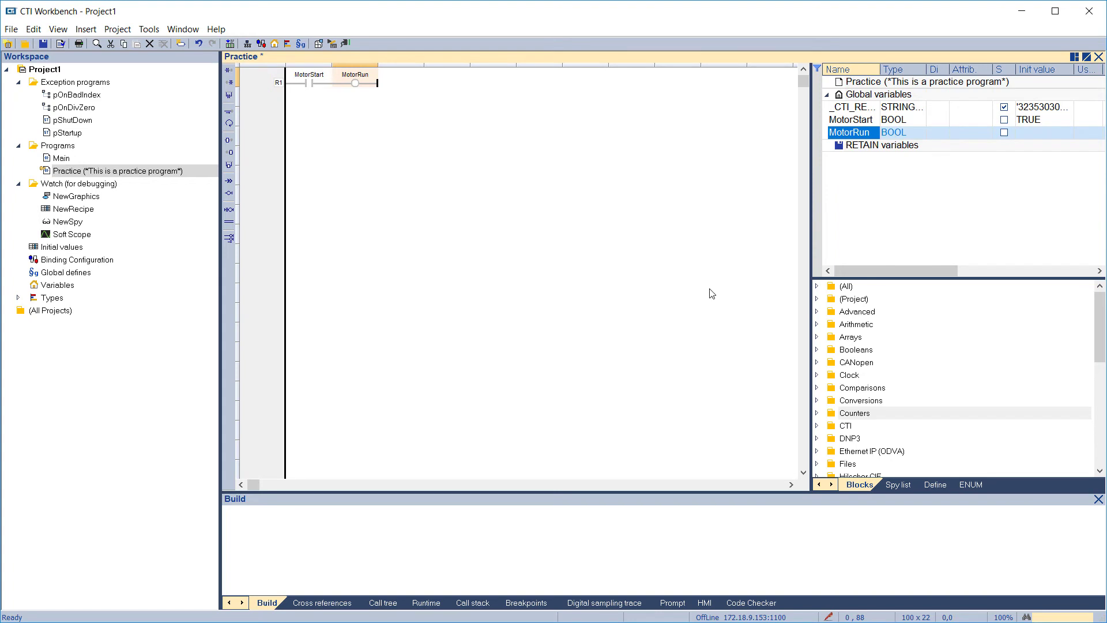
{"action": "left_click", "coordinate": [415, 198]}
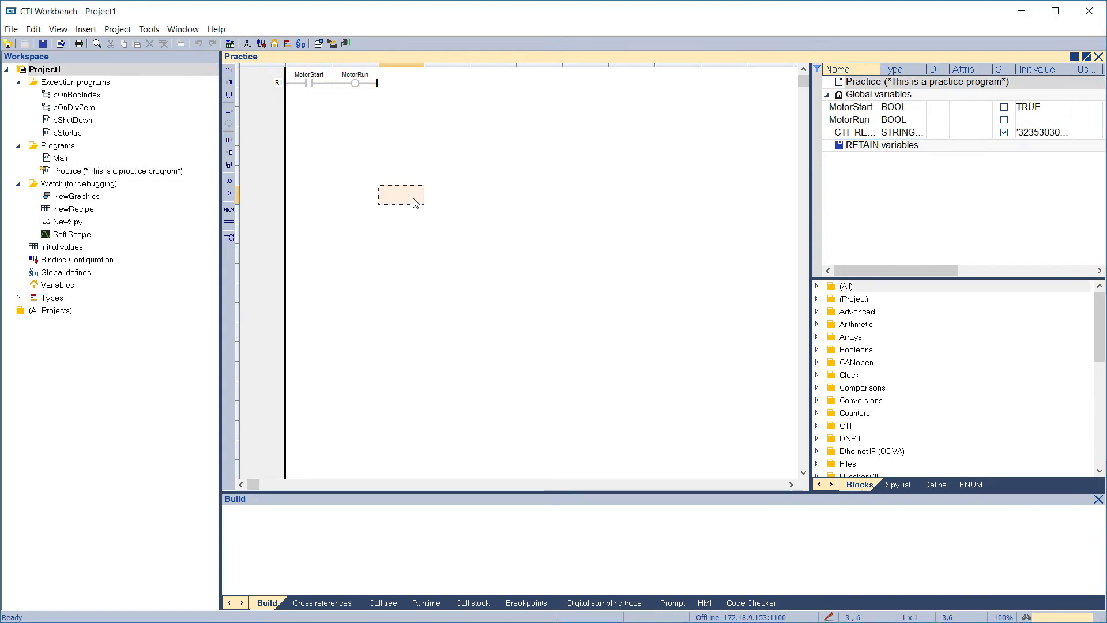
Build the project and start its simulation with a cold start that doesn't load RETAIN variables
{"action": "left_click", "coordinate": [317, 47]}
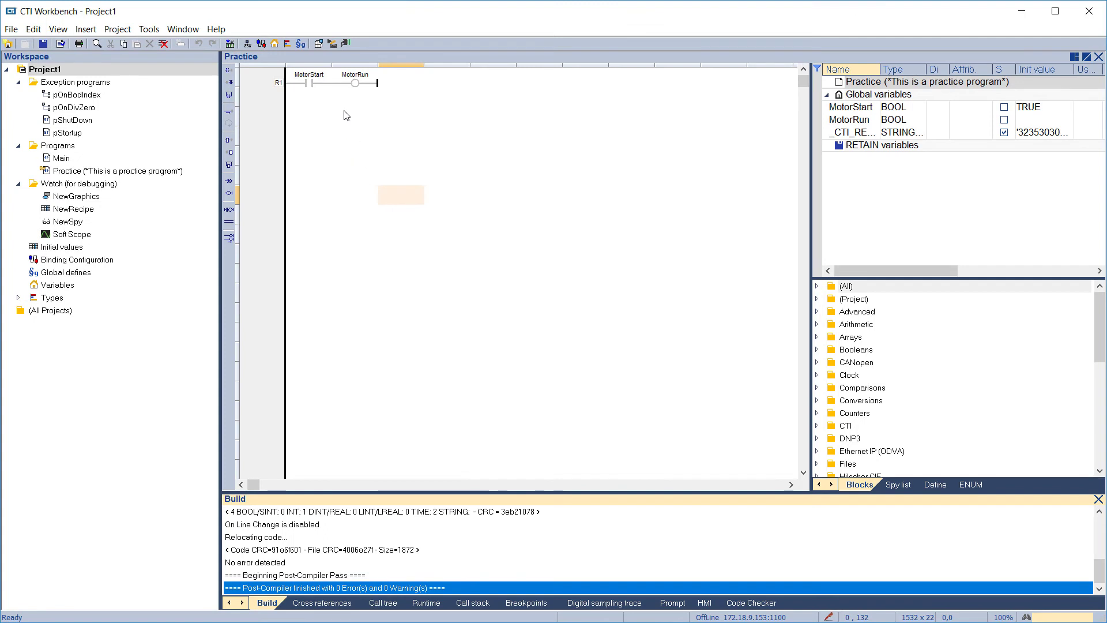
{"action": "left_click", "coordinate": [334, 43]}
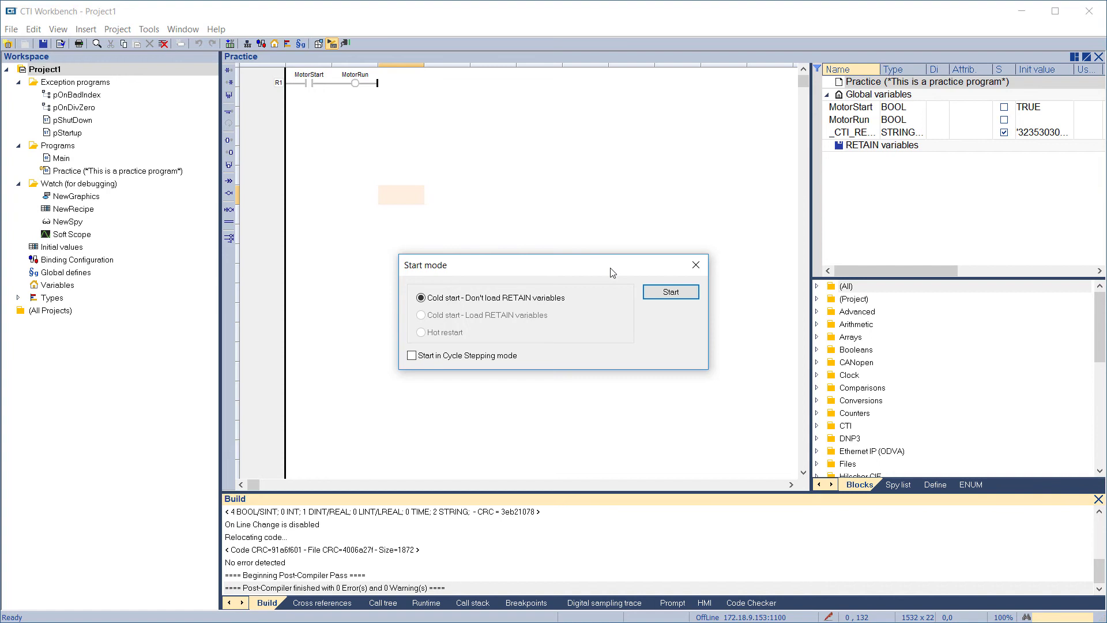
{"action": "left_click", "coordinate": [651, 292]}
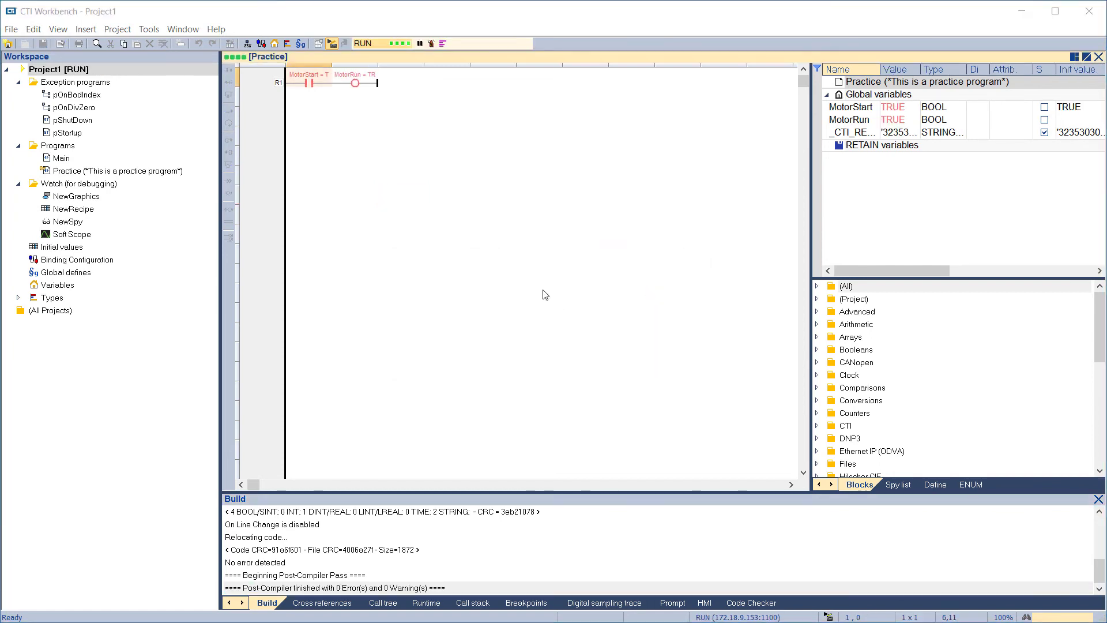
Test the rung in simulation by setting the MotorStart contact to FALSE and back to TRUE
{"action": "double_click", "coordinate": [307, 84]}
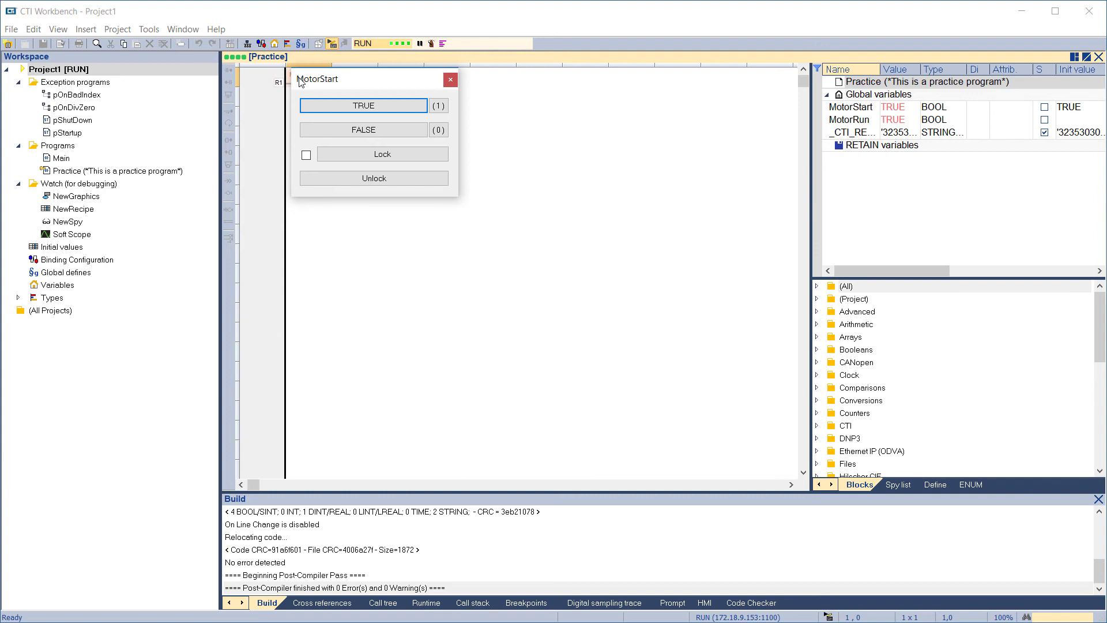
{"action": "left_click", "coordinate": [337, 131]}
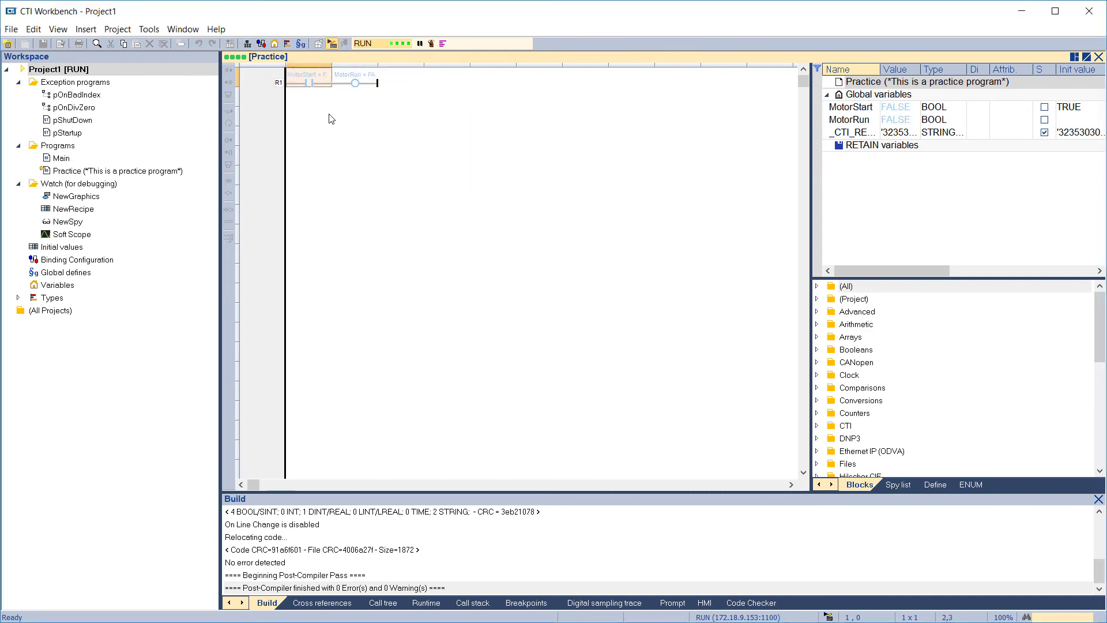
{"action": "double_click", "coordinate": [311, 84]}
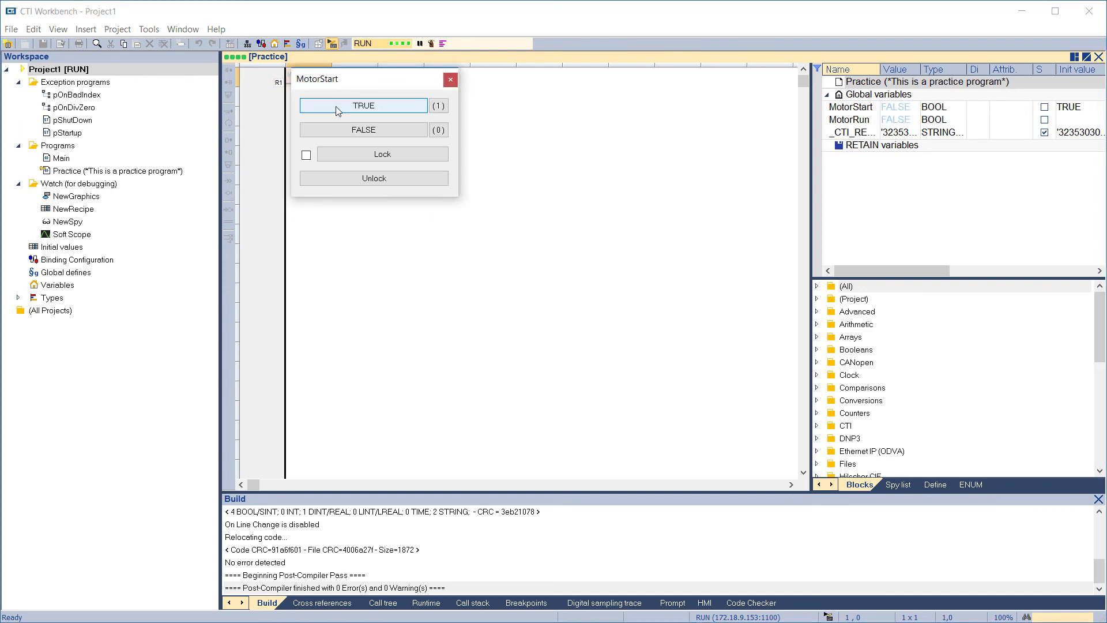
{"action": "left_click", "coordinate": [336, 107]}
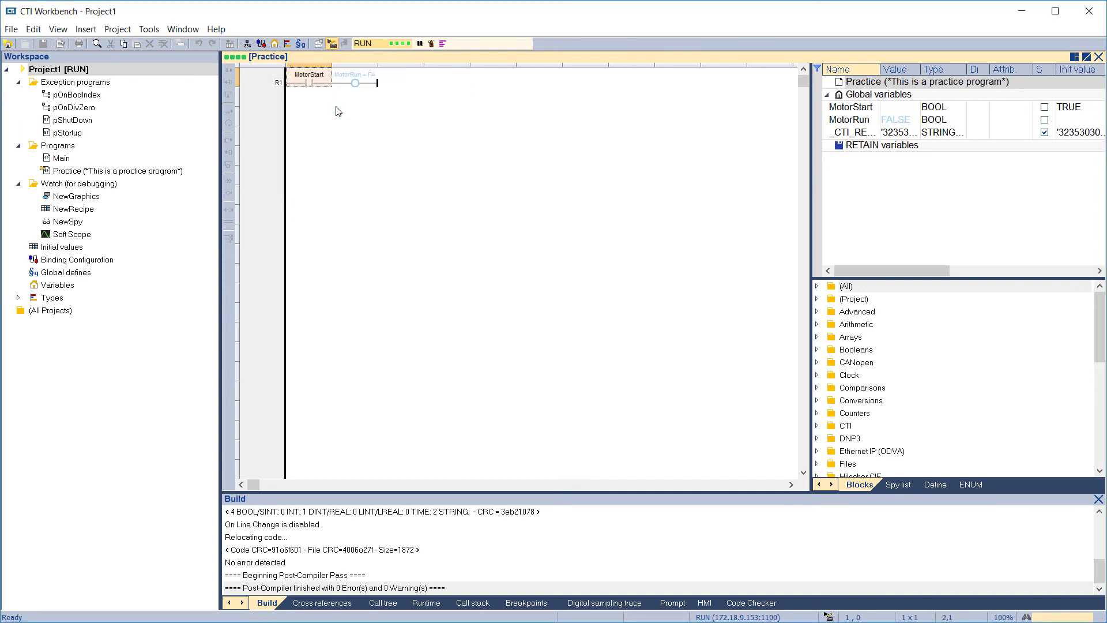
Tick the Lock + Force option in MotorStart's control dialog and close the dialog without locking the variable
{"action": "double_click", "coordinate": [310, 85]}
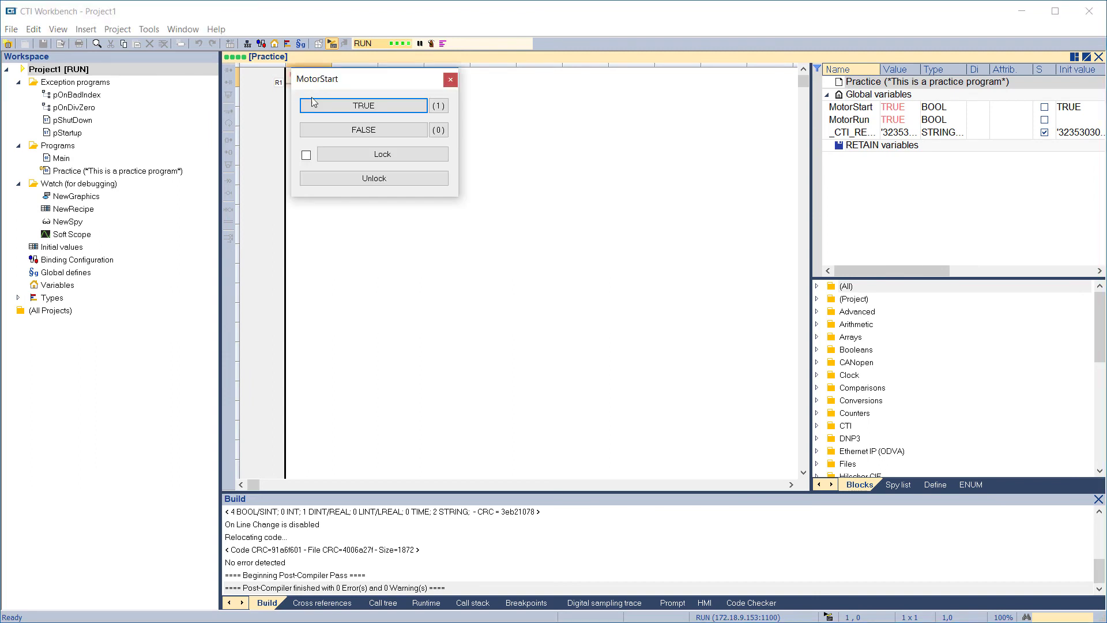
{"action": "left_click", "coordinate": [305, 154]}
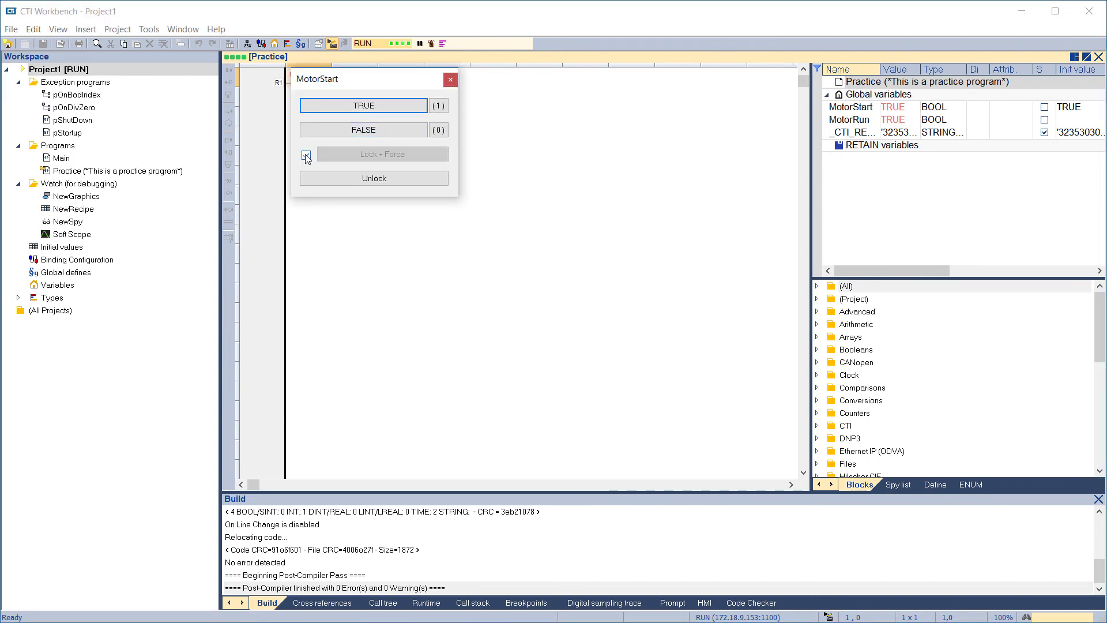
{"action": "left_click", "coordinate": [450, 80]}
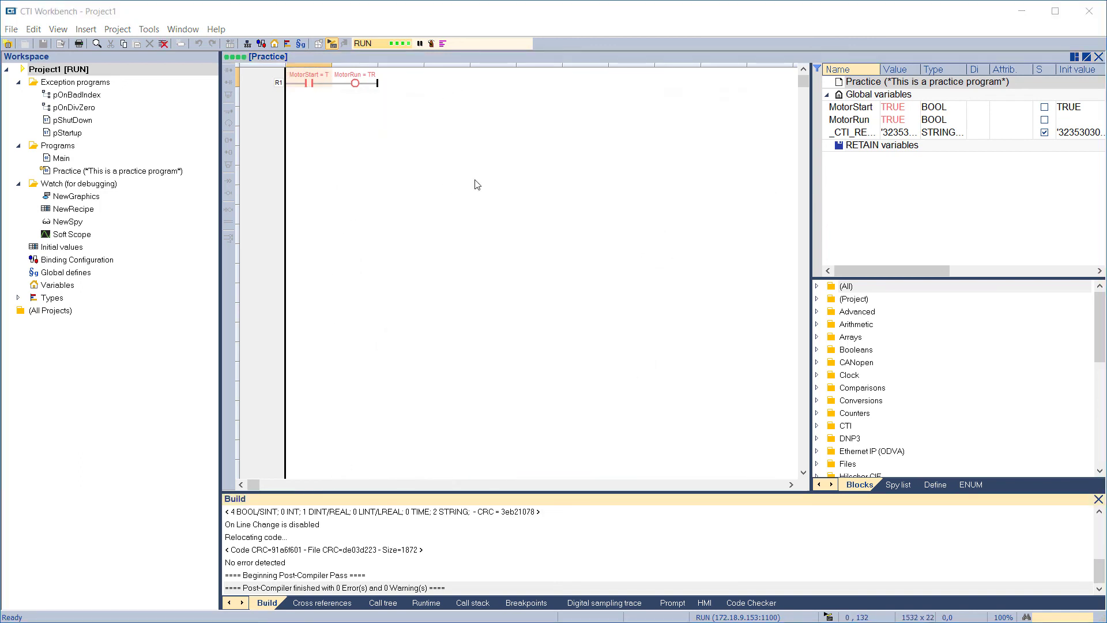
Pause the simulated application, resume running it, and end the simulation
{"action": "left_click", "coordinate": [419, 47]}
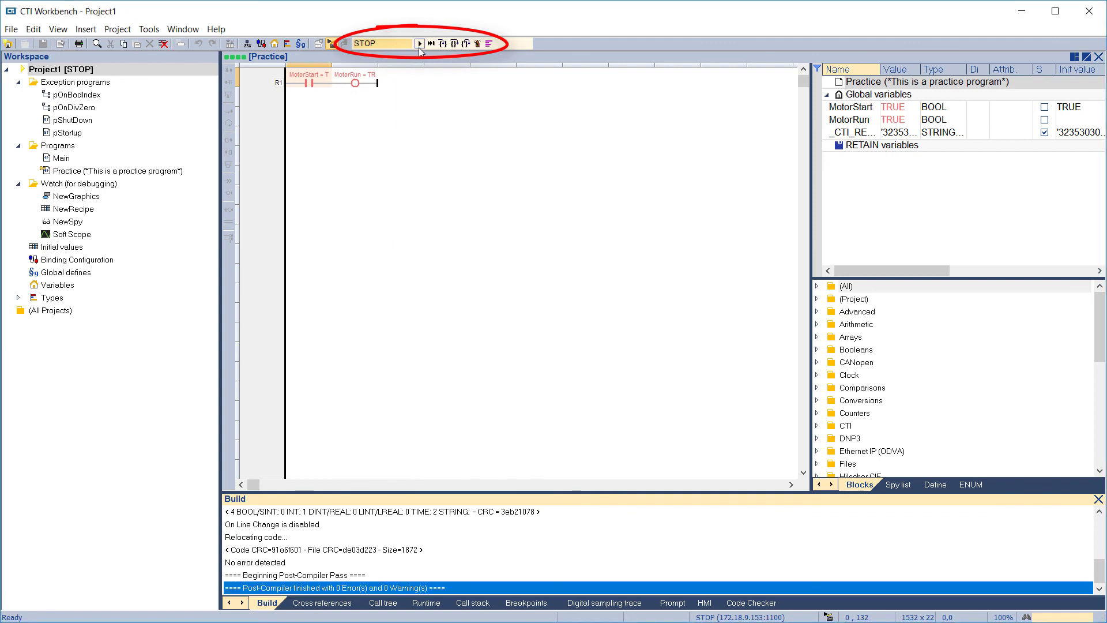
{"action": "left_click", "coordinate": [420, 48]}
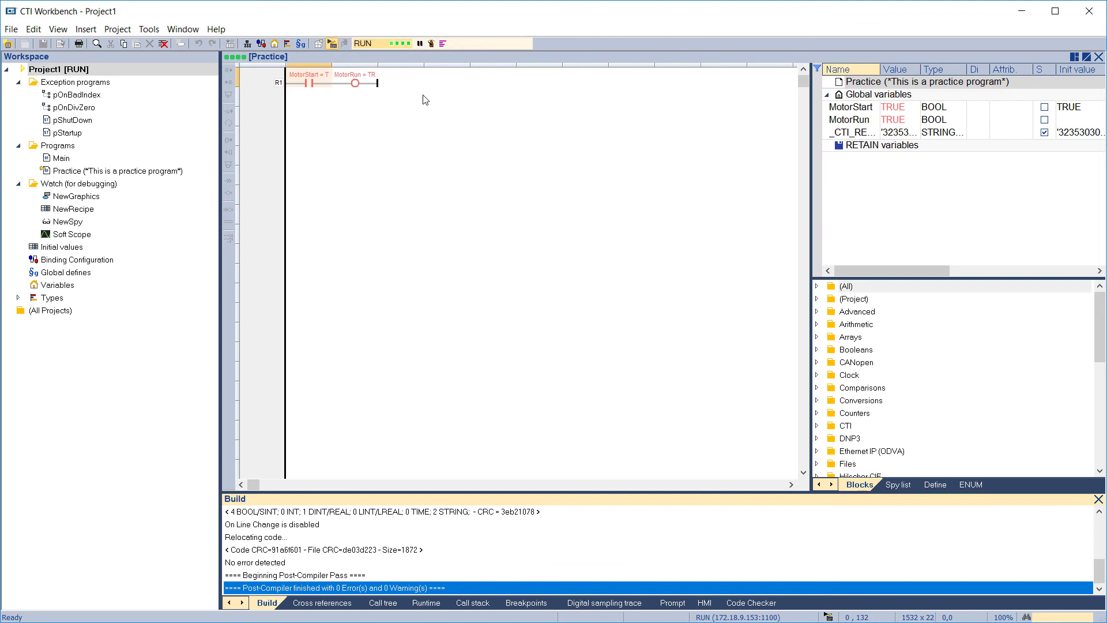
{"action": "left_click", "coordinate": [333, 44]}
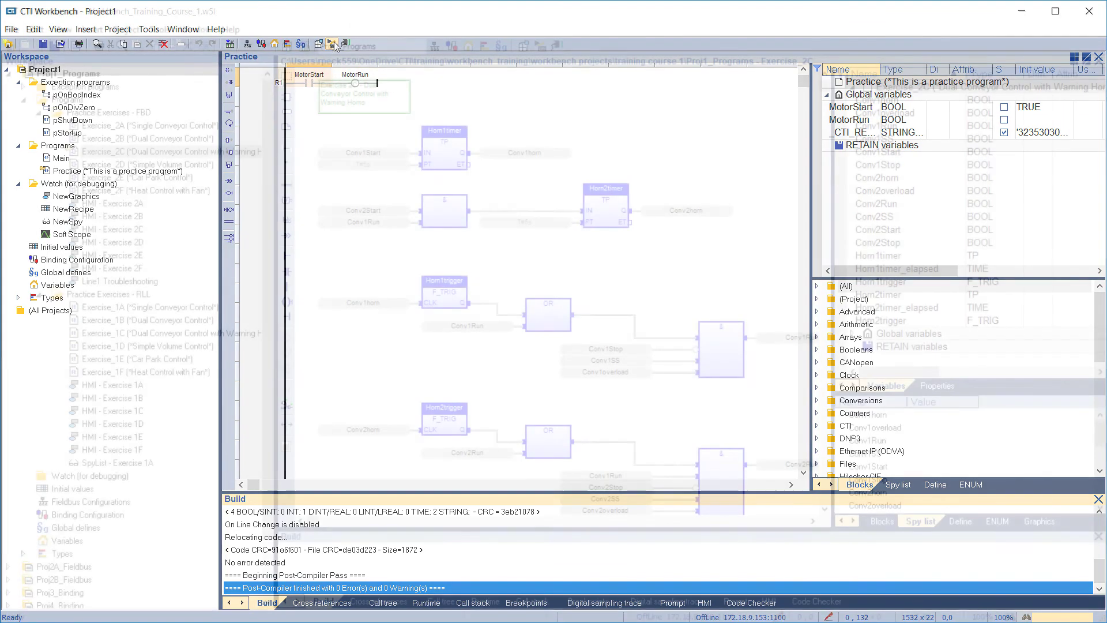